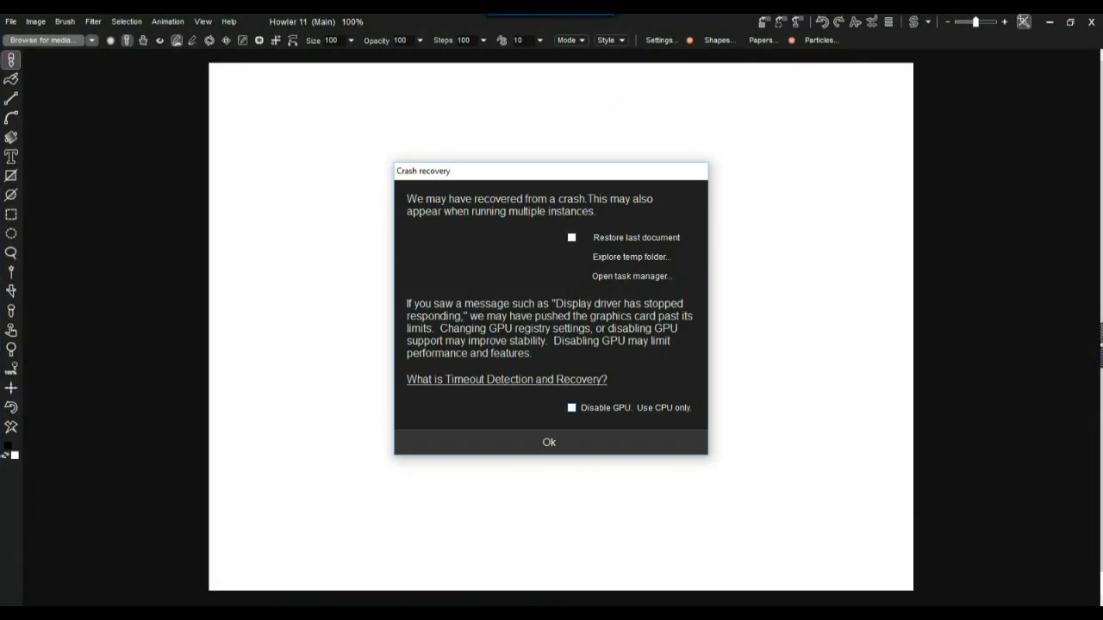
# Dismiss the crash recovery dialog without restoring the last document or disabling the GPU.
pyautogui.click(549, 442)
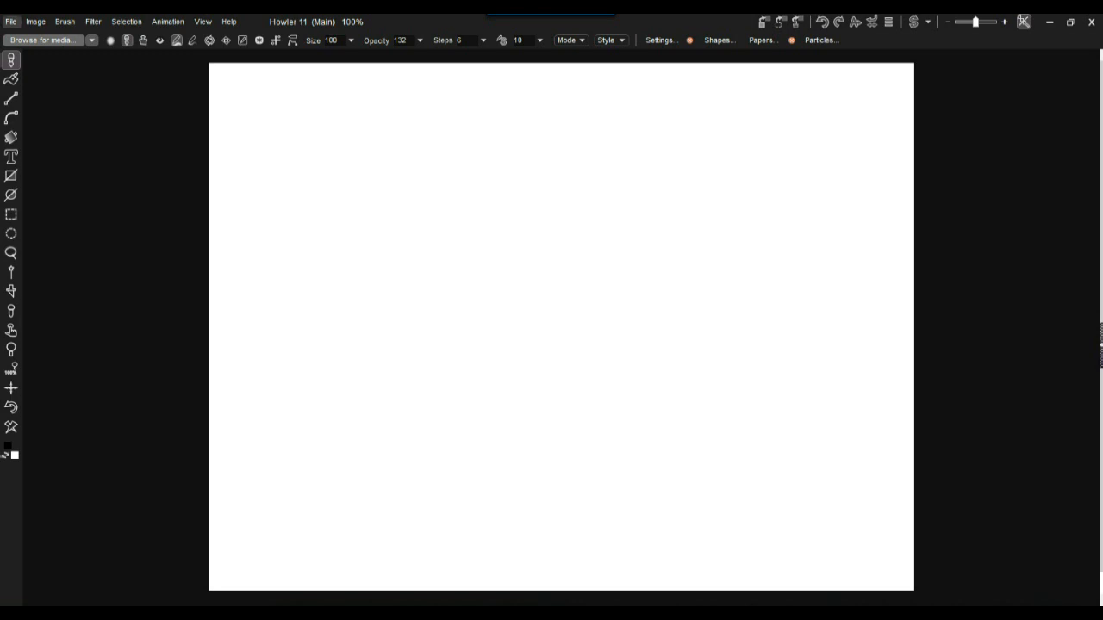
pyautogui.click(11, 22)
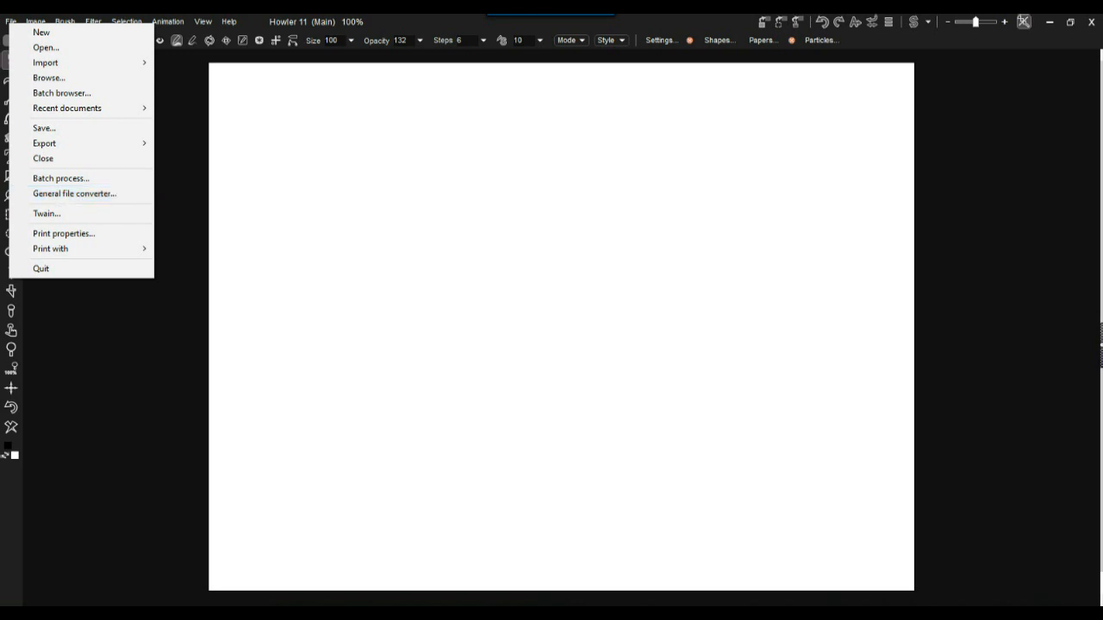
pyautogui.press('Escape')
# Paint a black smiley face on the blank canvas with an outline, two eyes, a nose, a mouth and two horns.
pyautogui.moveTo(584, 163)
pyautogui.mouseDown()
pyautogui.moveTo(359, 377)
pyautogui.moveTo(680, 193)
pyautogui.moveTo(569, 167)
pyautogui.mouseUp()
pyautogui.moveTo(435, 329)
pyautogui.mouseDown()
pyautogui.moveTo(612, 330)
pyautogui.moveTo(611, 315)
pyautogui.mouseUp()
pyautogui.moveTo(468, 247); pyautogui.dragTo(559, 243)
pyautogui.moveTo(522, 290); pyautogui.dragTo(517, 324)
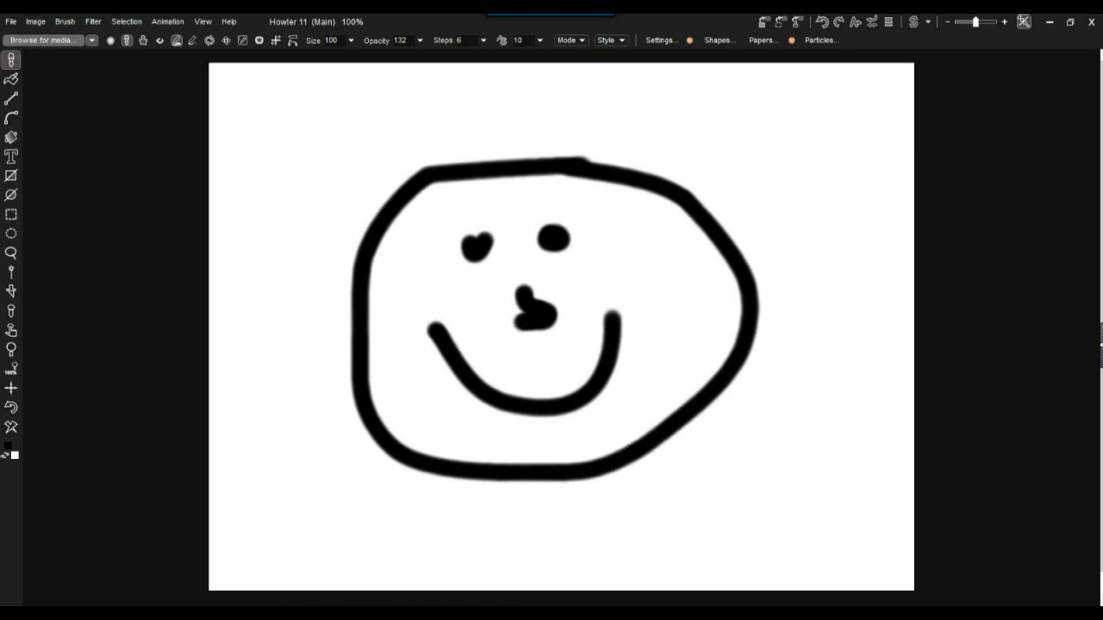
pyautogui.moveTo(366, 246)
pyautogui.mouseDown()
pyautogui.moveTo(351, 299)
pyautogui.moveTo(369, 302)
pyautogui.mouseUp()
pyautogui.moveTo(668, 182); pyautogui.dragTo(714, 208)
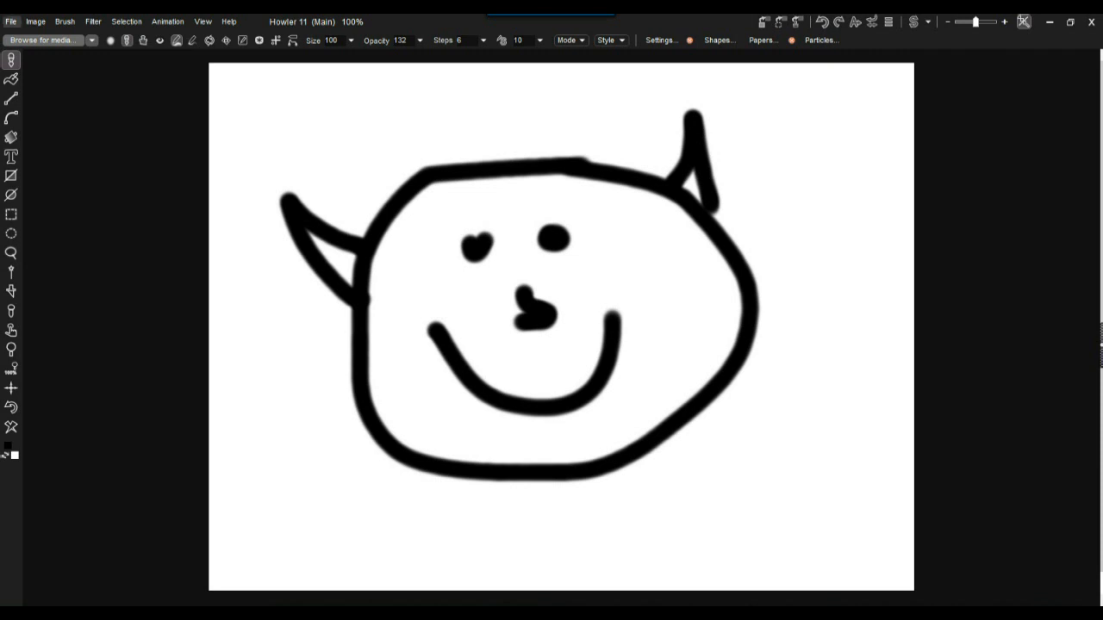
# Open the drawing in the General file converter, resize its window and zoom the image to fit.
pyautogui.click(11, 21)
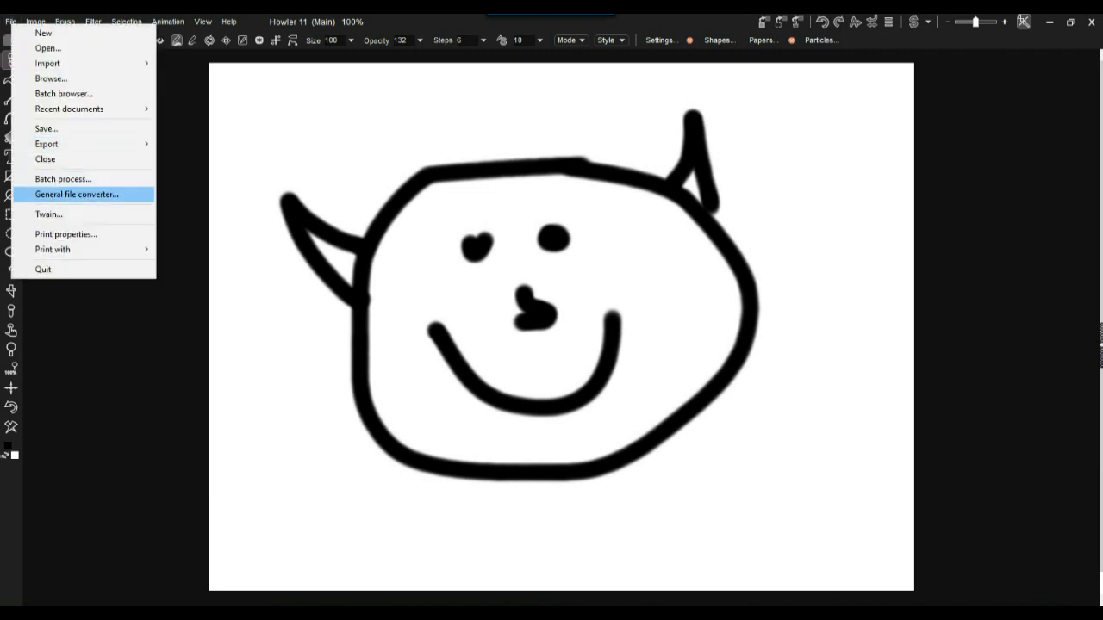
pyautogui.click(76, 194)
pyautogui.moveTo(517, 176); pyautogui.dragTo(251, 64)
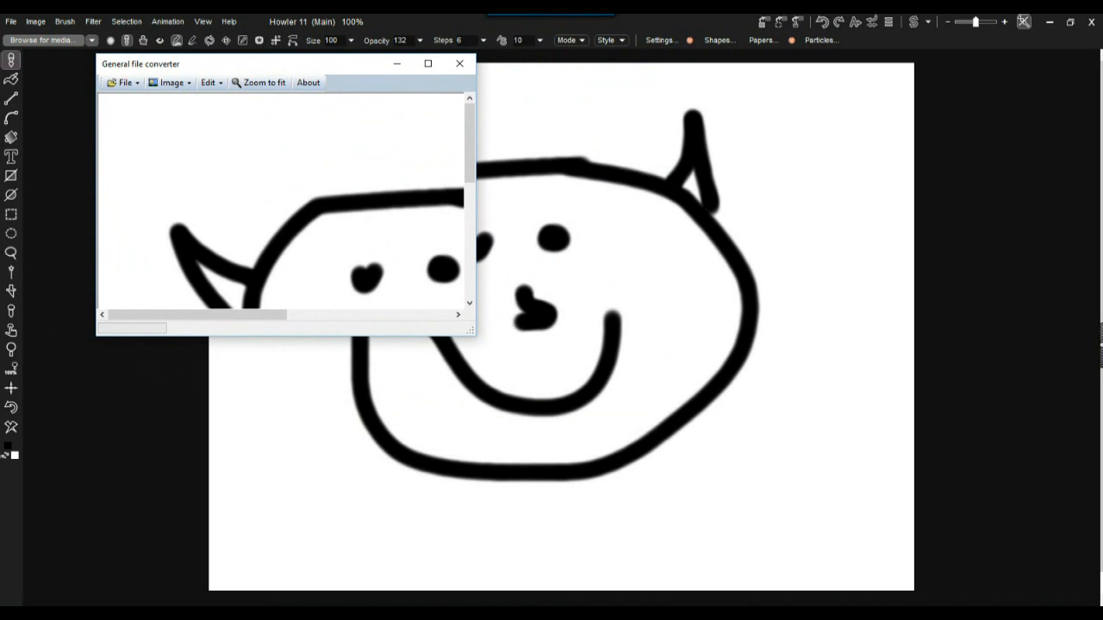
pyautogui.moveTo(471, 330)
pyautogui.mouseDown()
pyautogui.moveTo(775, 480)
pyautogui.moveTo(862, 608)
pyautogui.moveTo(807, 560)
pyautogui.moveTo(718, 547)
pyautogui.mouseUp()
pyautogui.click(259, 82)
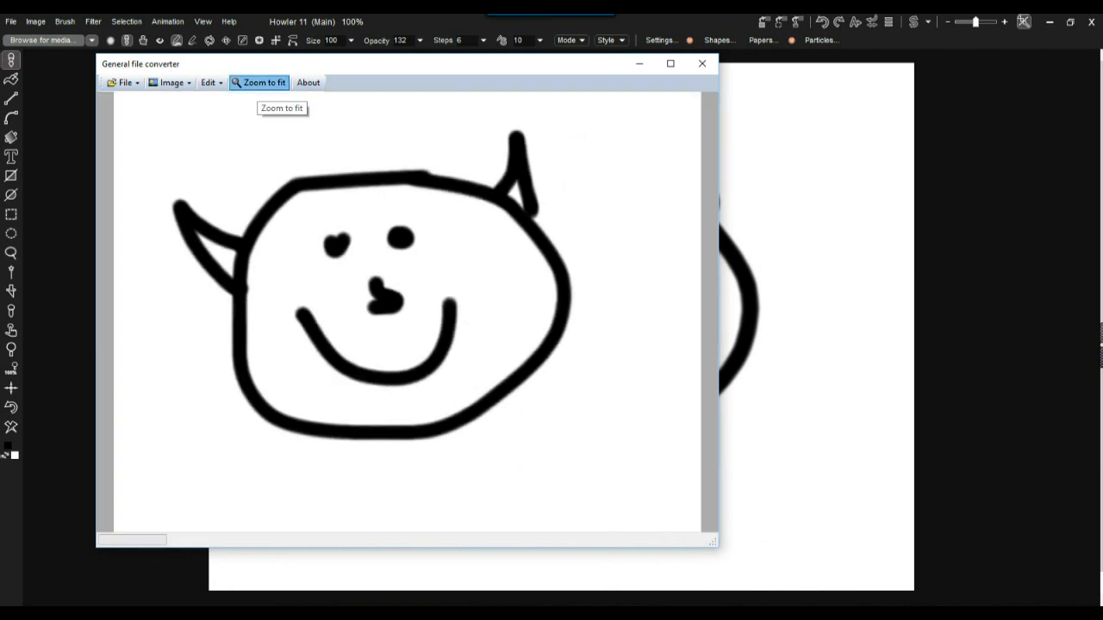
pyautogui.moveTo(716, 545)
pyautogui.mouseDown()
pyautogui.moveTo(529, 374)
pyautogui.moveTo(611, 443)
pyautogui.moveTo(559, 412)
pyautogui.mouseUp()
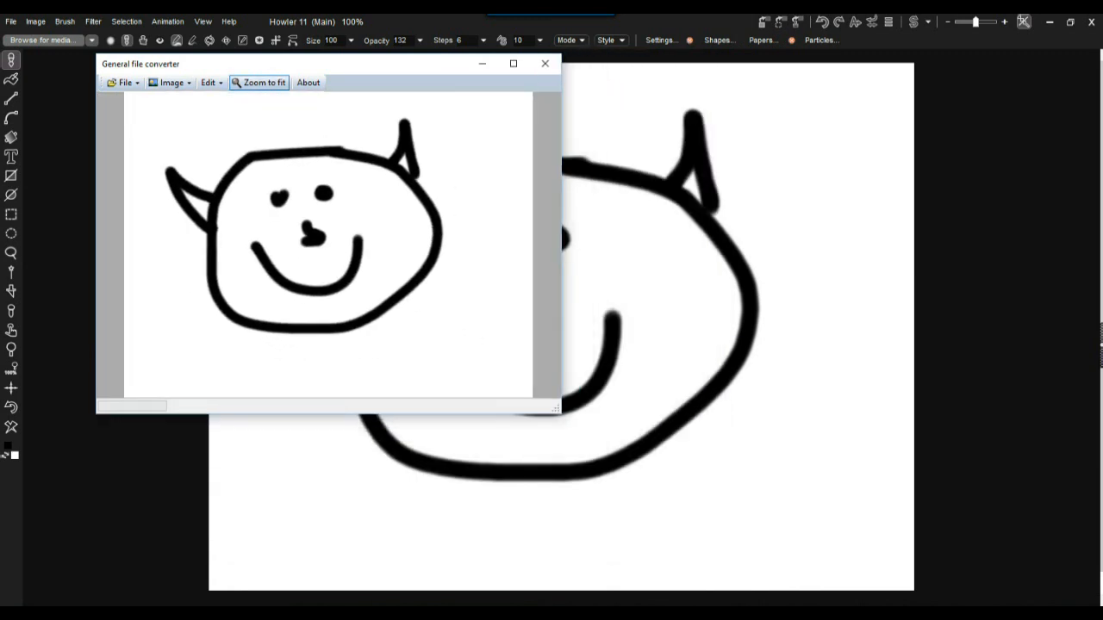
pyautogui.click(210, 83)
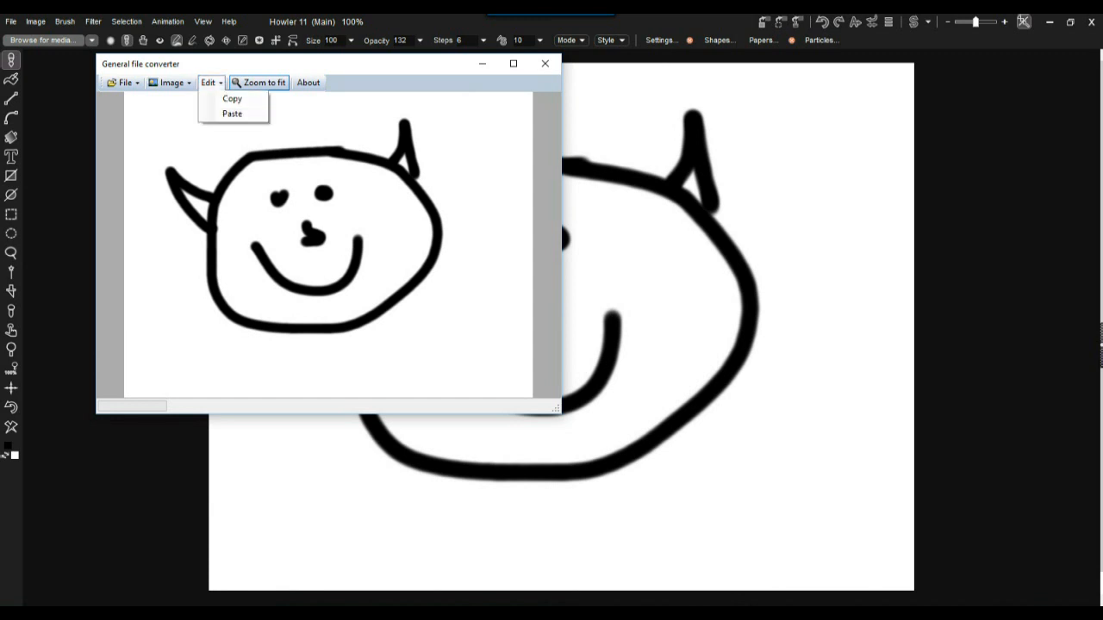
pyautogui.click(209, 82)
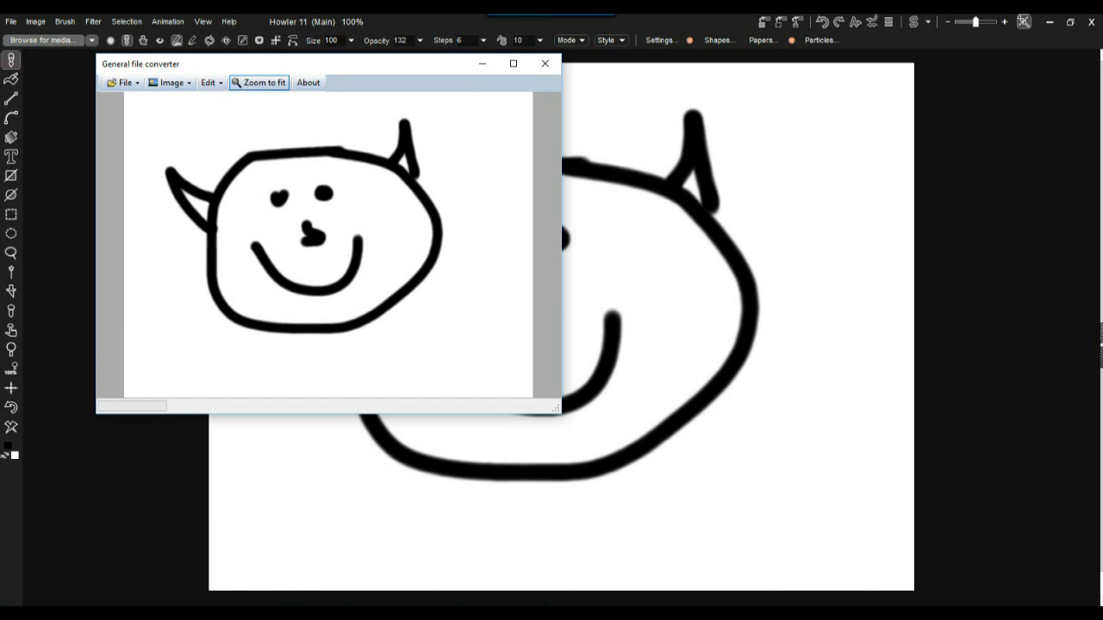
pyautogui.click(169, 82)
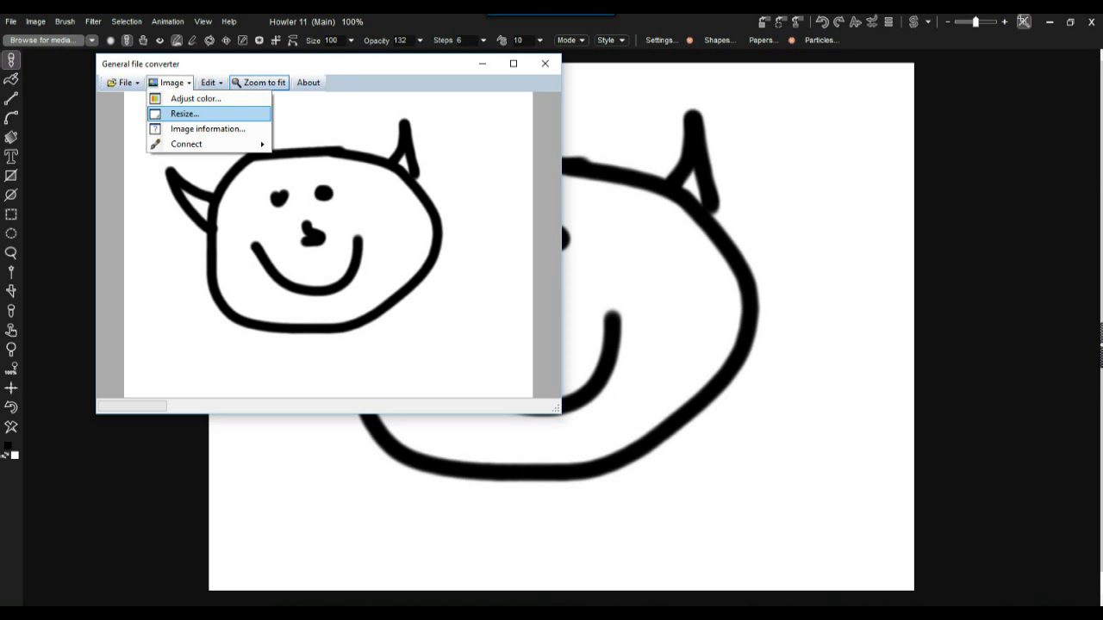
pyautogui.moveTo(207, 144)
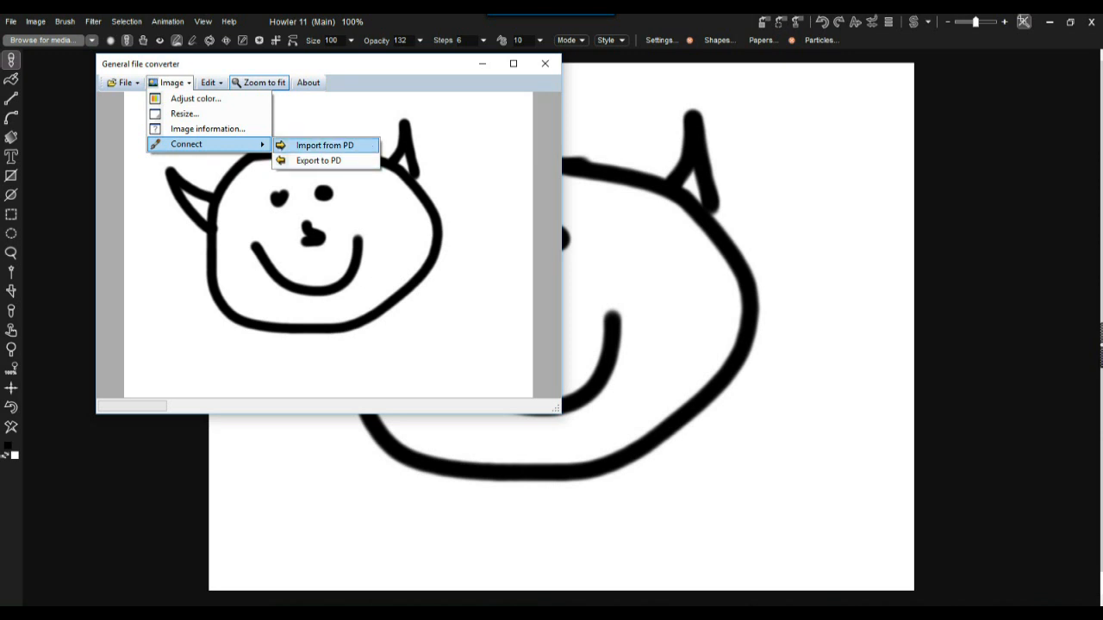
pyautogui.moveTo(259, 64); pyautogui.dragTo(247, 113)
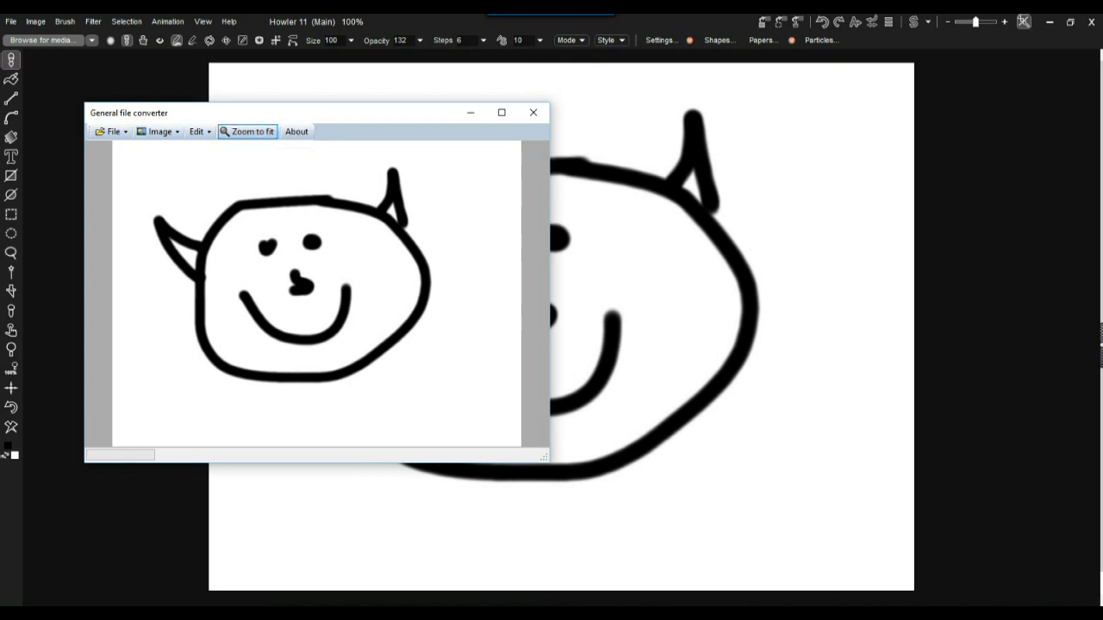
# Start opening a graphics file in the converter, shrink the file dialog and filter the twitch folder to Jpeg (*.jpg).
pyautogui.click(112, 131)
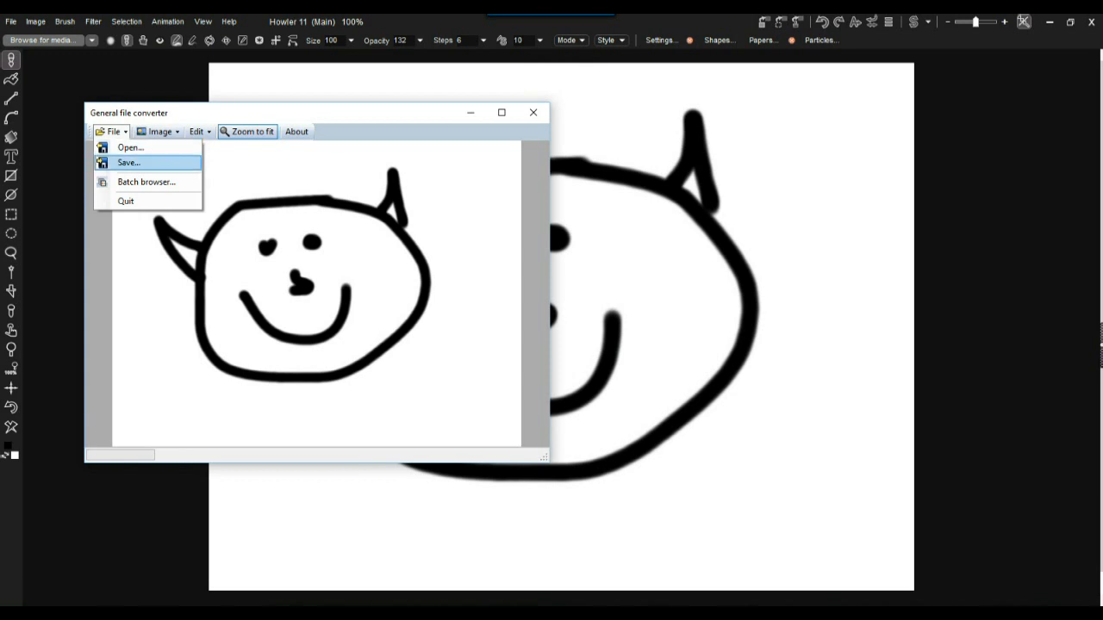
pyautogui.click(130, 147)
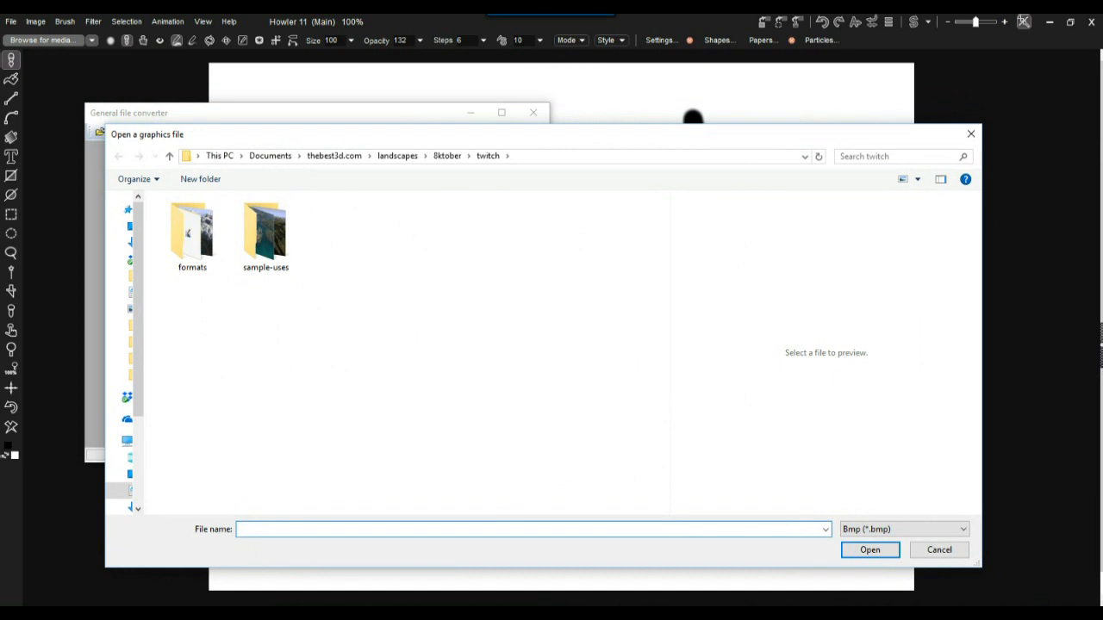
pyautogui.click(904, 528)
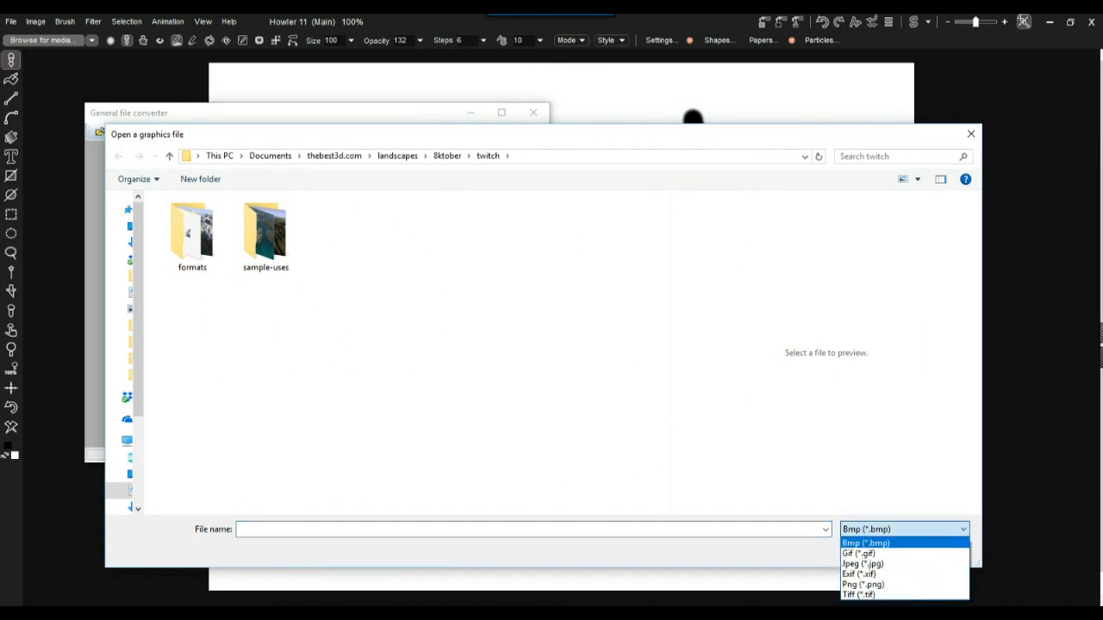
pyautogui.press('Escape')
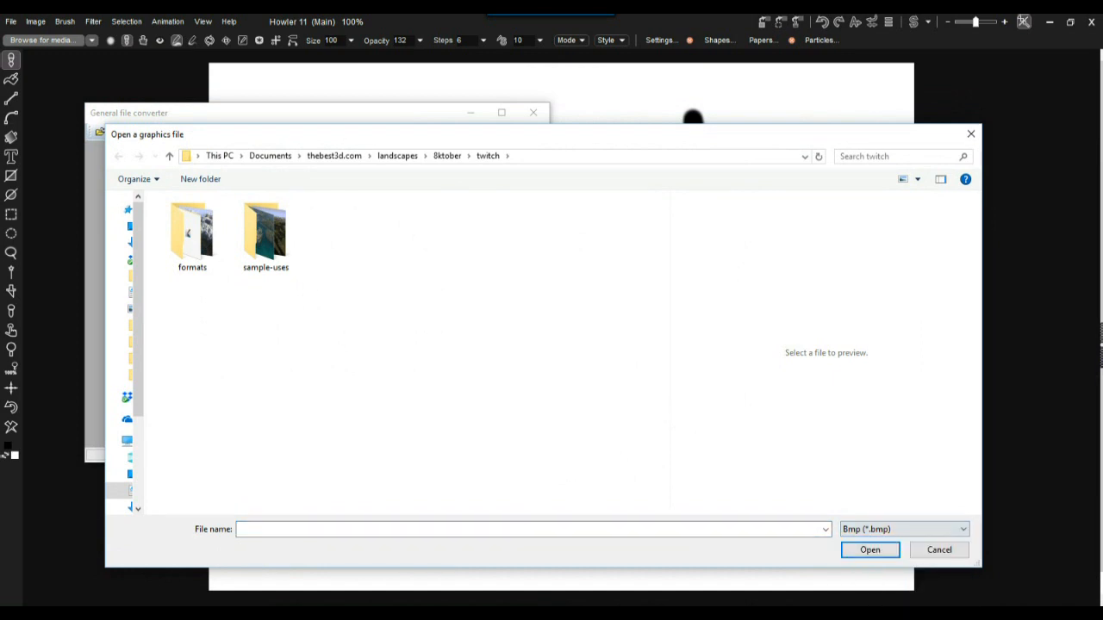
pyautogui.moveTo(979, 564); pyautogui.dragTo(811, 450)
pyautogui.click(736, 414)
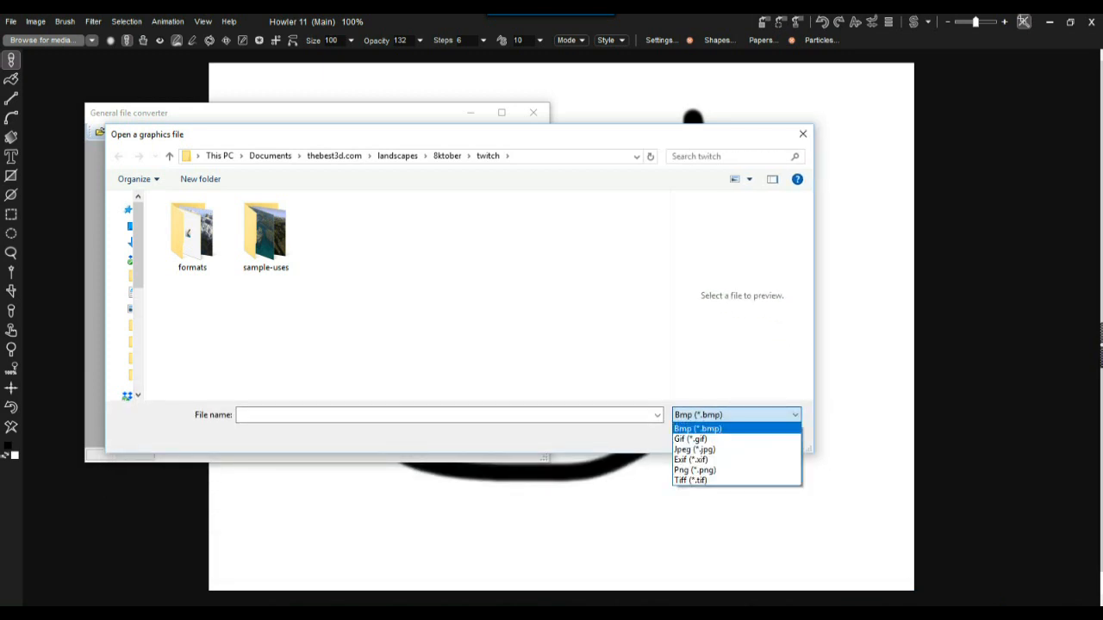
pyautogui.press('Down')
pyautogui.press('Down')
pyautogui.press('Down')
pyautogui.press('Down')
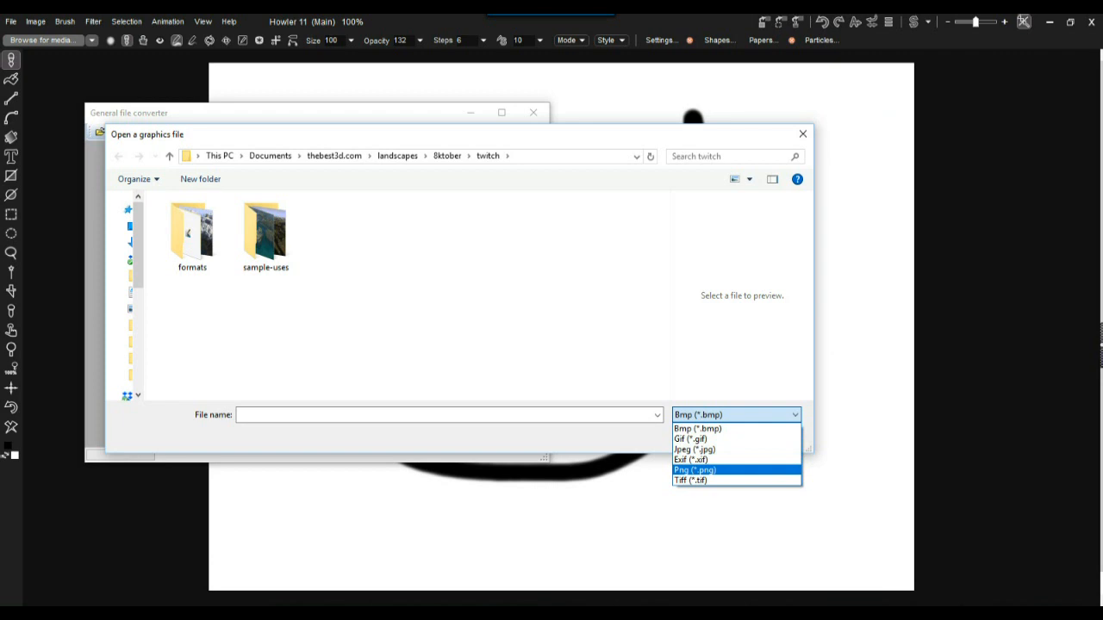
pyautogui.press('Down')
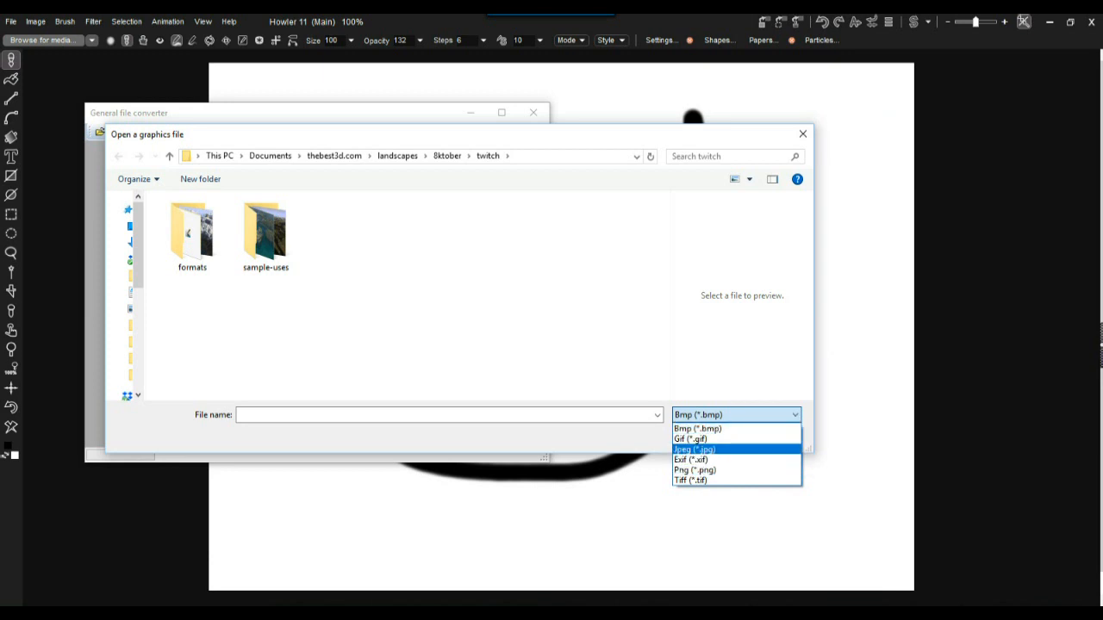
pyautogui.click(695, 448)
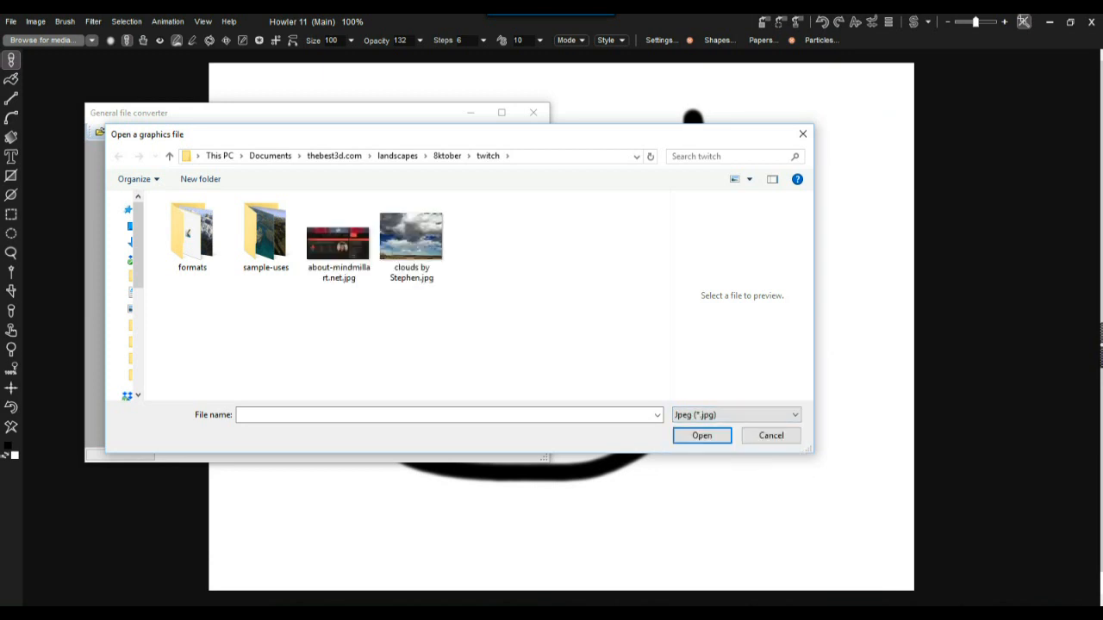
# Preview the clouds JPEG in the file dialog and widen the preview area.
pyautogui.click(411, 239)
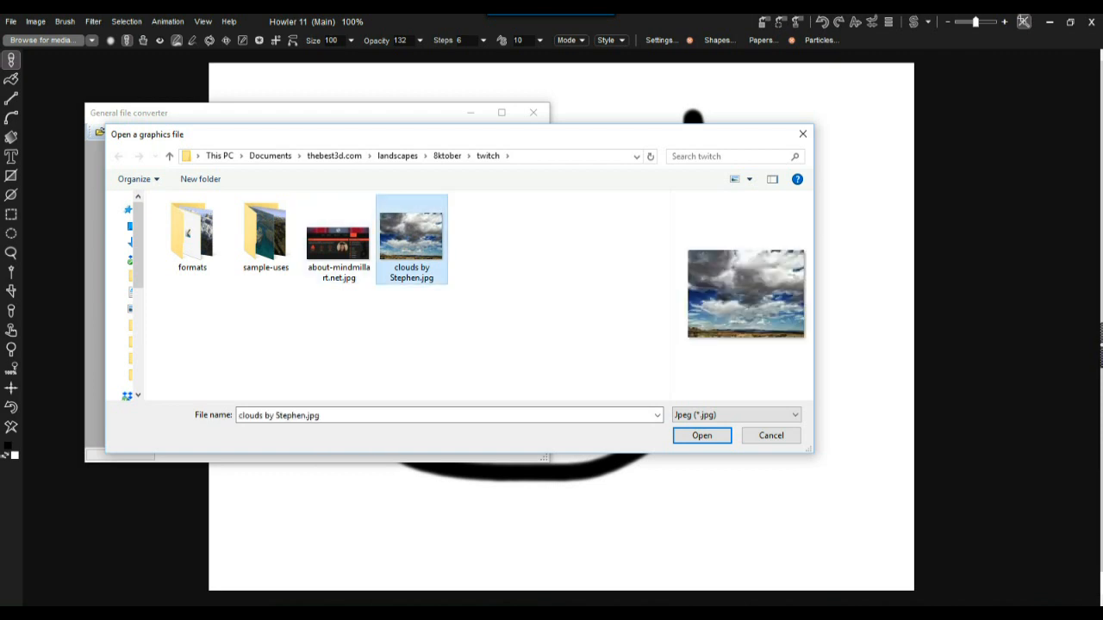
pyautogui.click(772, 179)
pyautogui.click(771, 179)
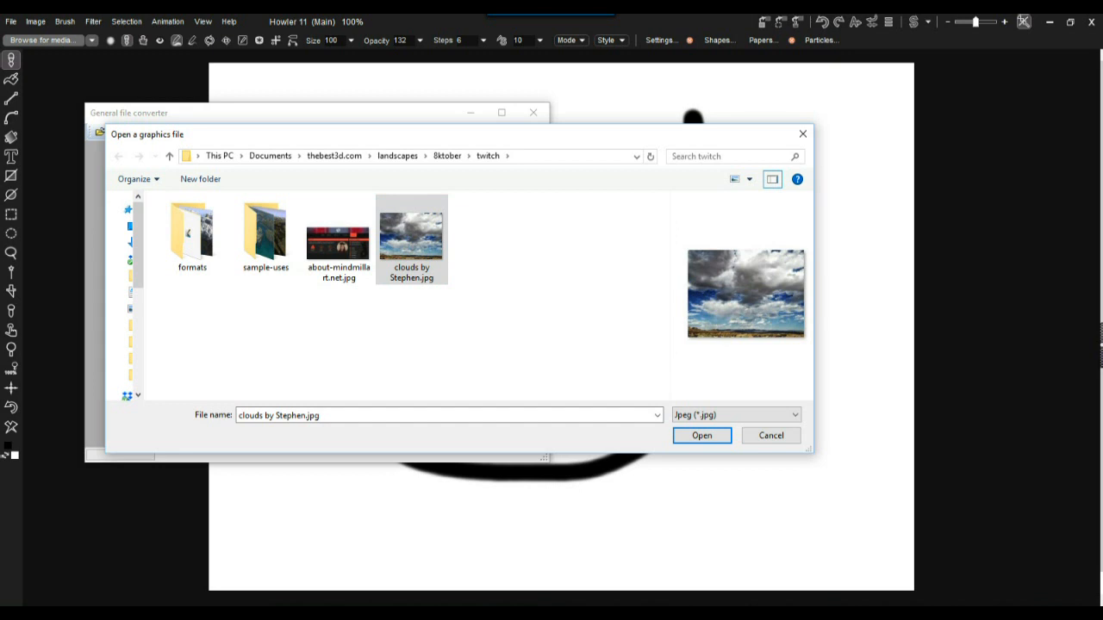
pyautogui.moveTo(670, 294); pyautogui.dragTo(521, 295)
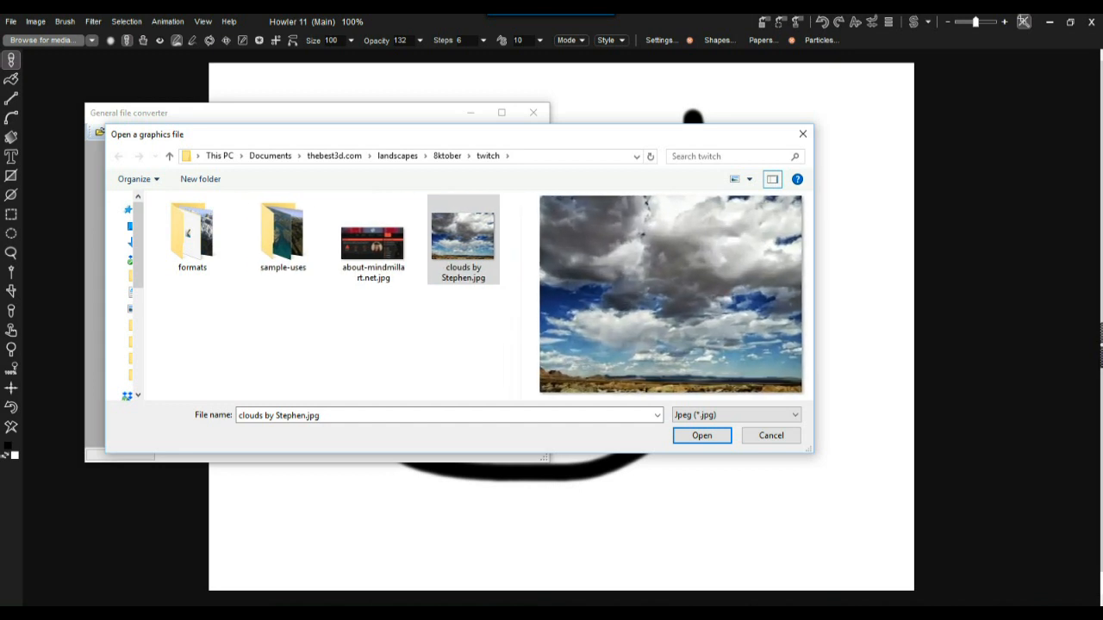
# Filter the file list to Png (*.png) and preview several textures, including a Seamless one and the JS-Velvet one.
pyautogui.click(736, 414)
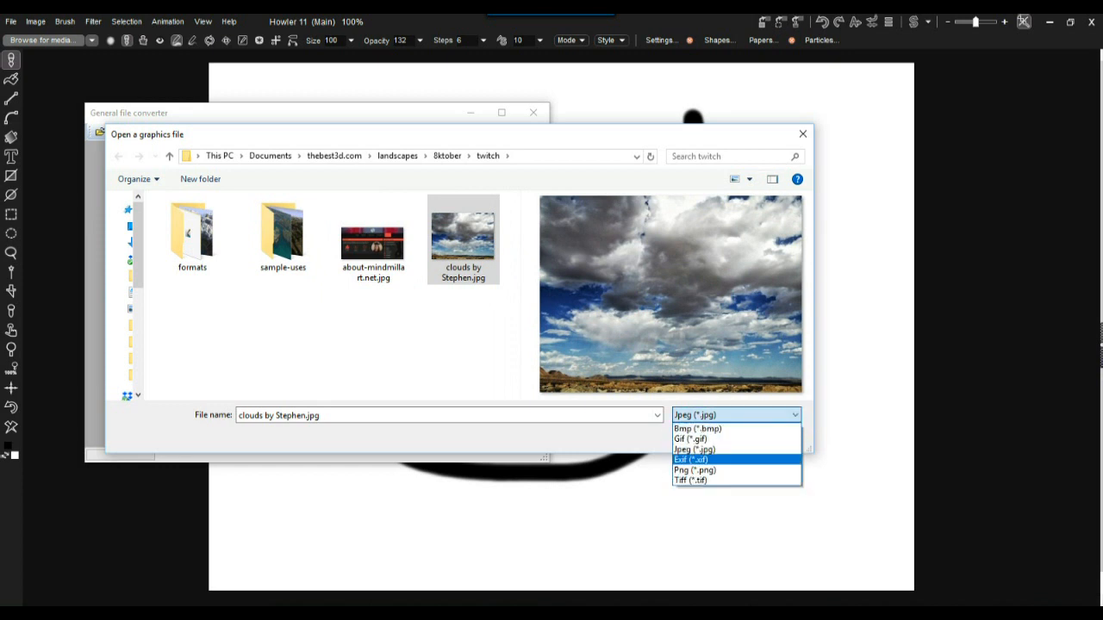
pyautogui.click(735, 469)
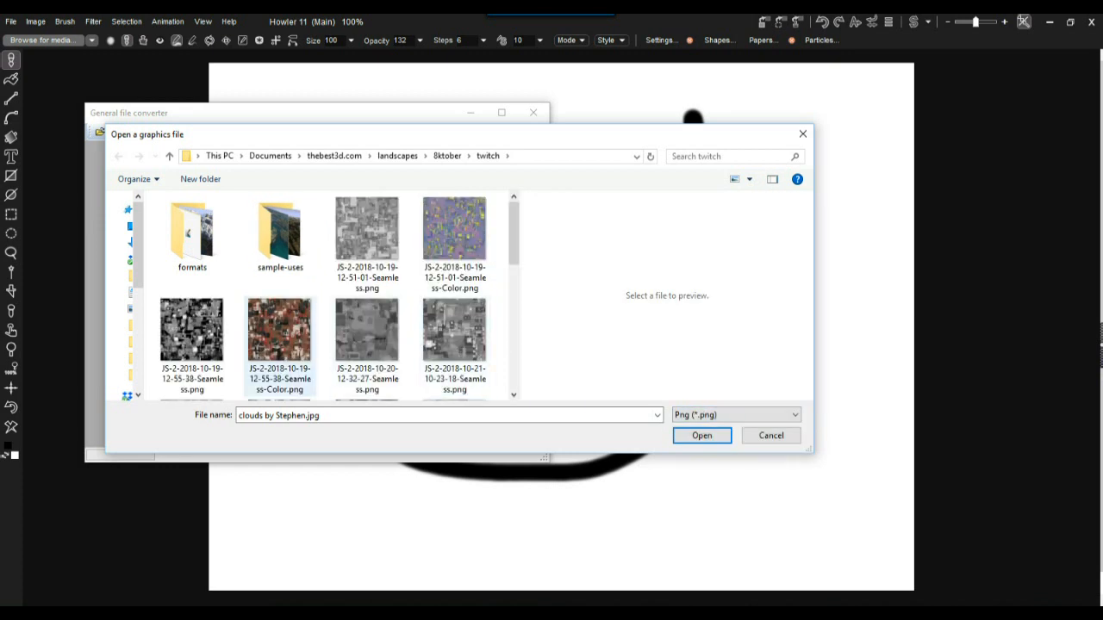
pyautogui.click(279, 340)
pyautogui.click(367, 241)
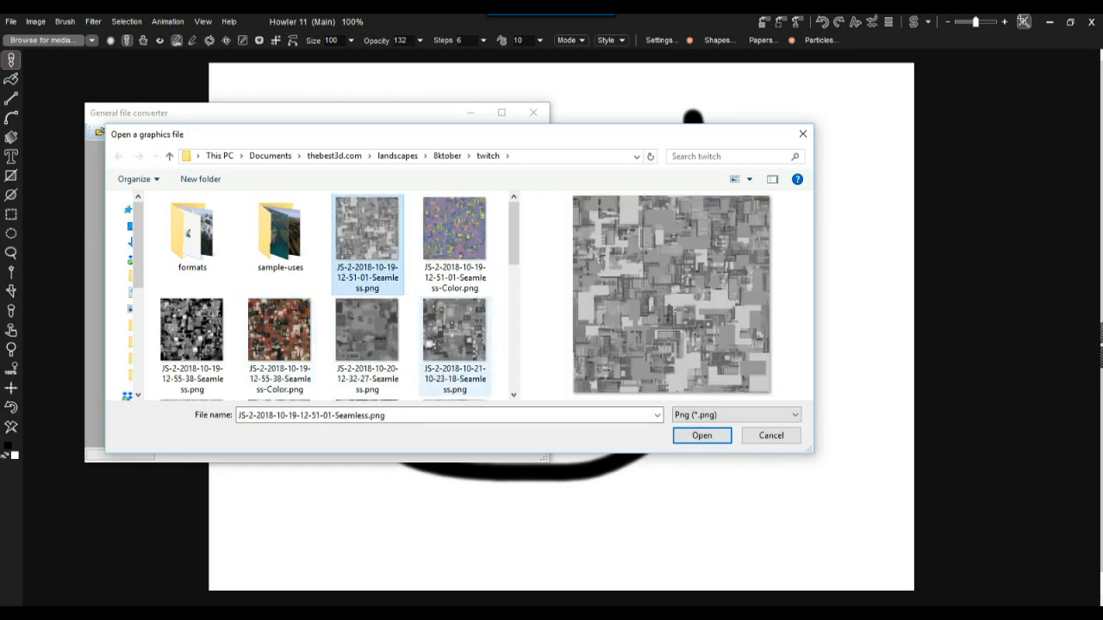
pyautogui.click(455, 342)
pyautogui.scroll(-10, 370, 228)
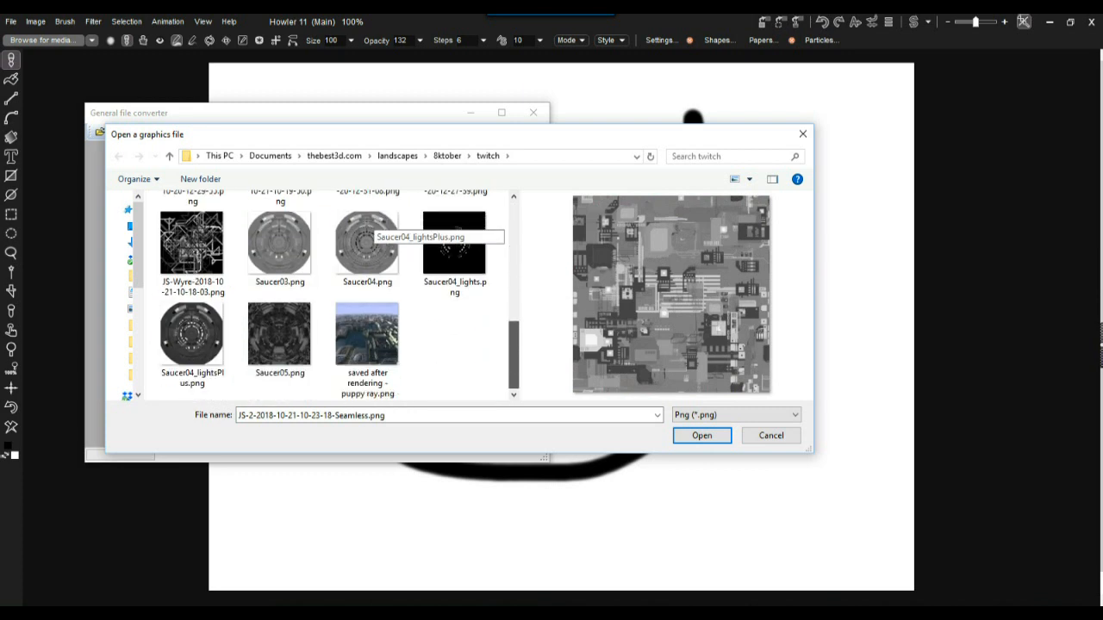
pyautogui.scroll(1, 371, 227)
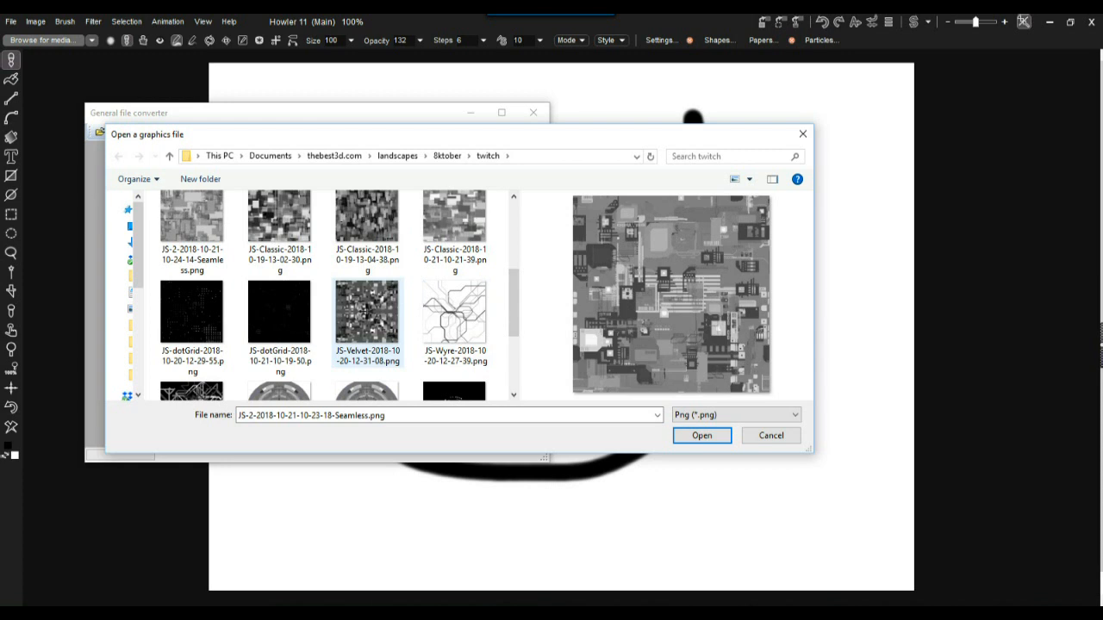
pyautogui.click(367, 322)
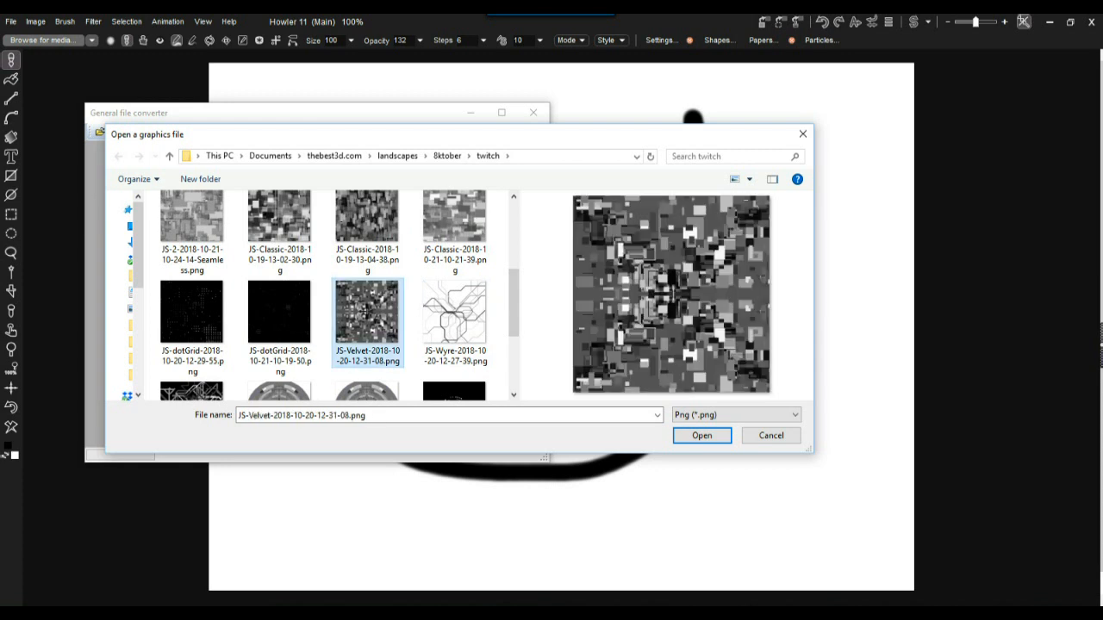
# Find Saucer04.png in the twitch folder and open it in the General file converter.
pyautogui.scroll(-2, 339, 295)
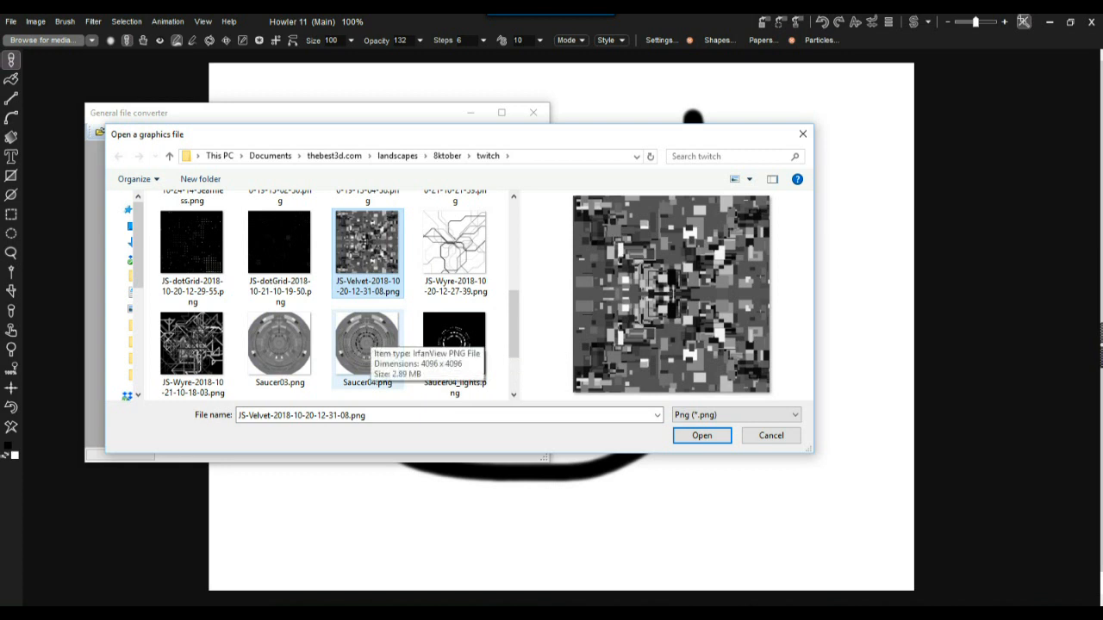
pyautogui.click(367, 343)
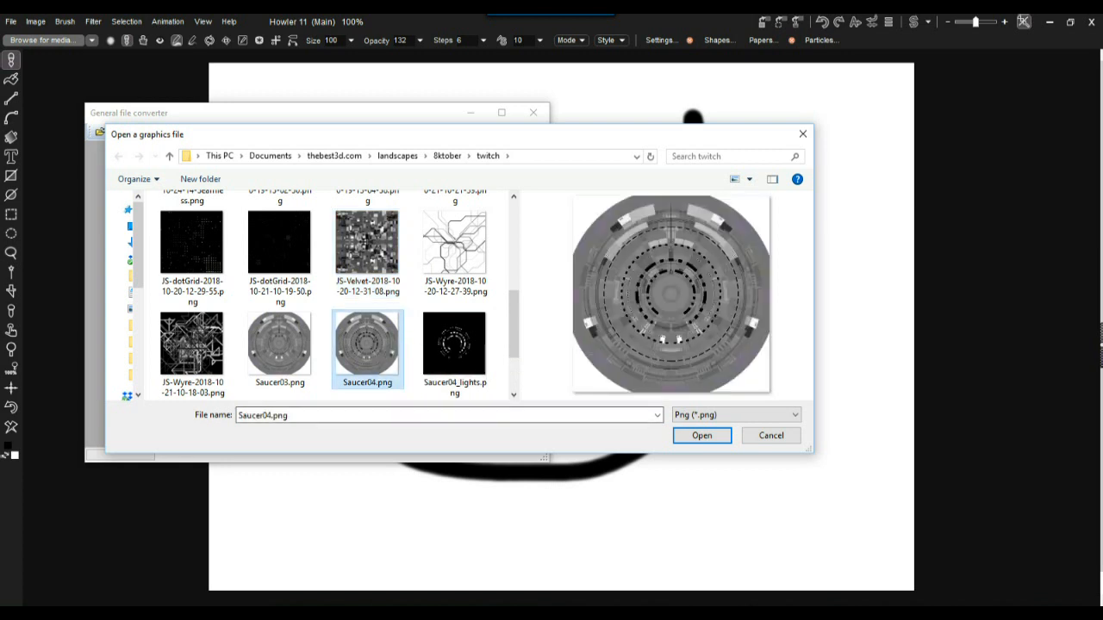
pyautogui.click(702, 435)
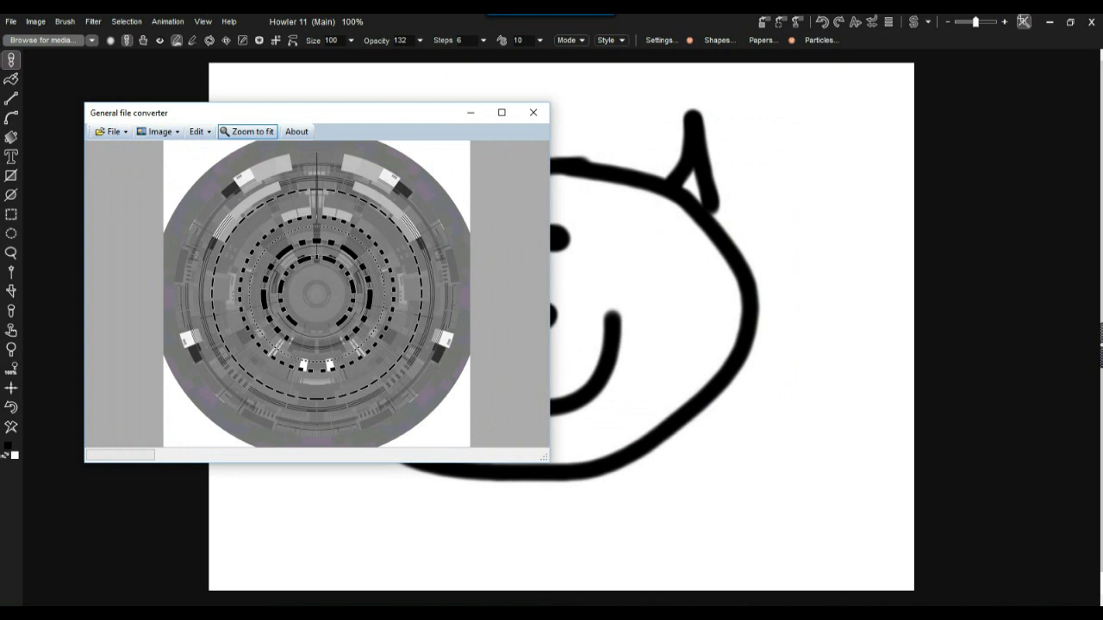
# Reposition the converter window and turn off Zoom to fit for the saucer image.
pyautogui.moveTo(258, 112); pyautogui.dragTo(246, 67)
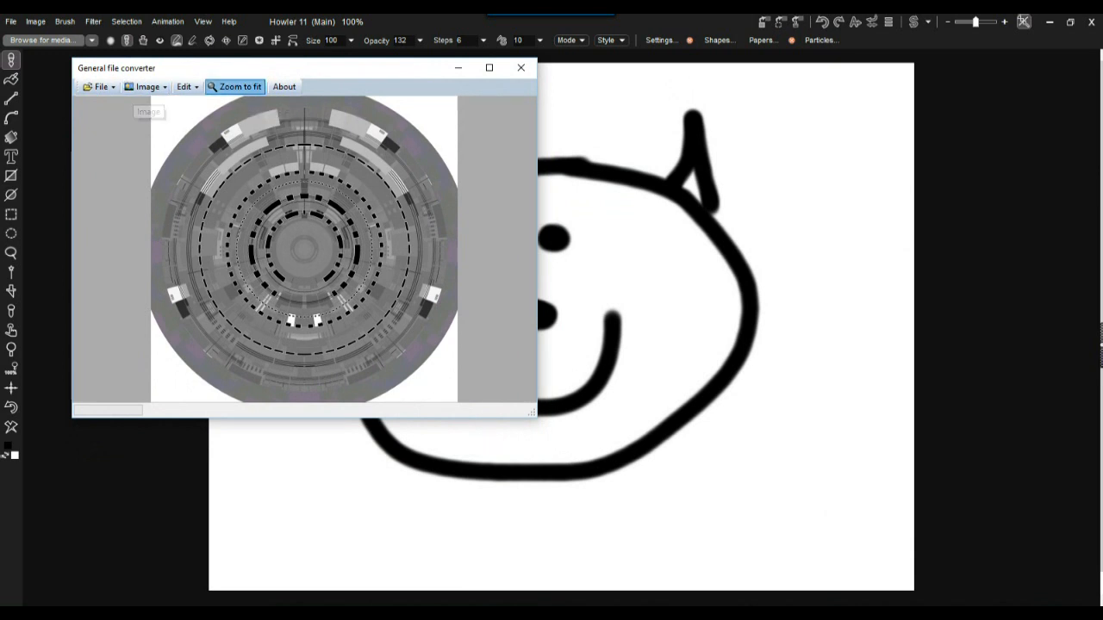
pyautogui.click(239, 86)
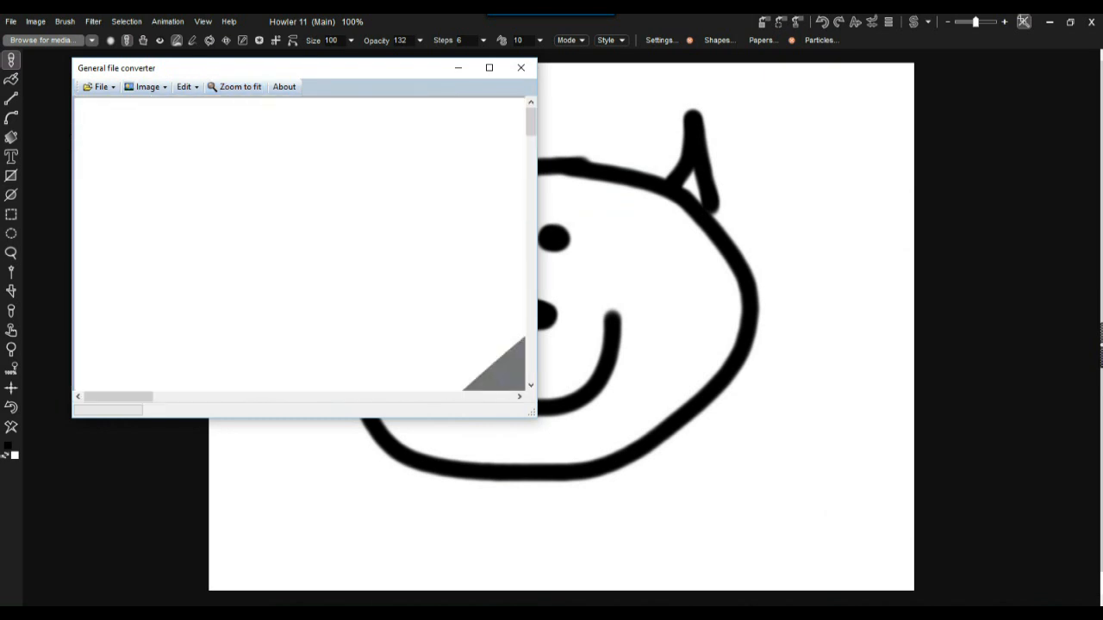
# Inspect the lower part of the saucer image at full size, and turn Zoom to fit back on.
pyautogui.moveTo(118, 397); pyautogui.dragTo(307, 396)
pyautogui.moveTo(531, 122); pyautogui.dragTo(531, 290)
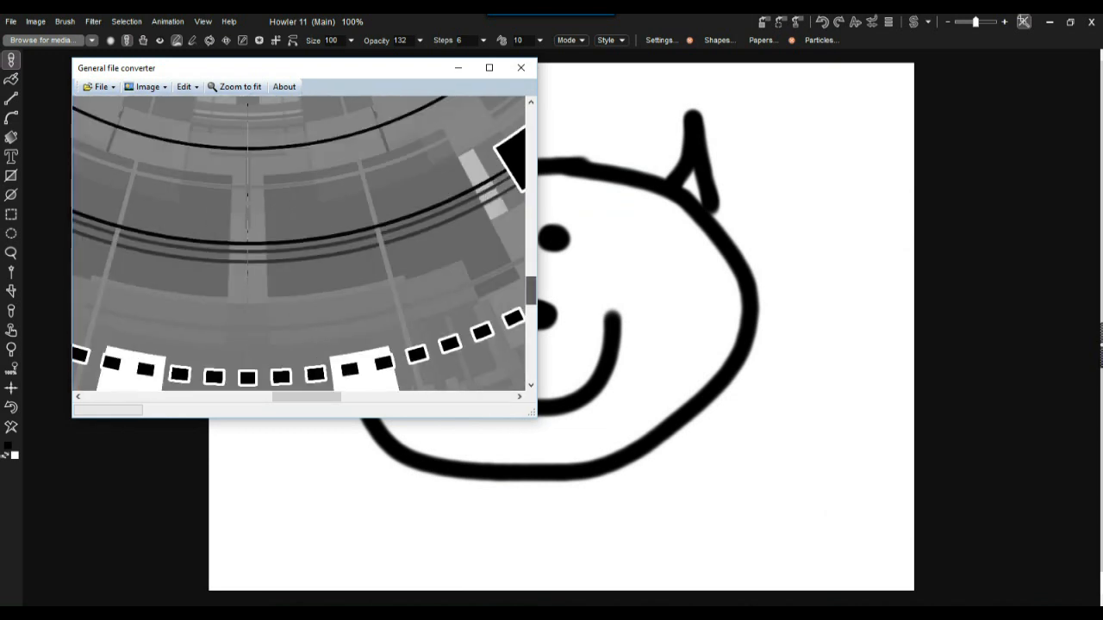
pyautogui.click(234, 87)
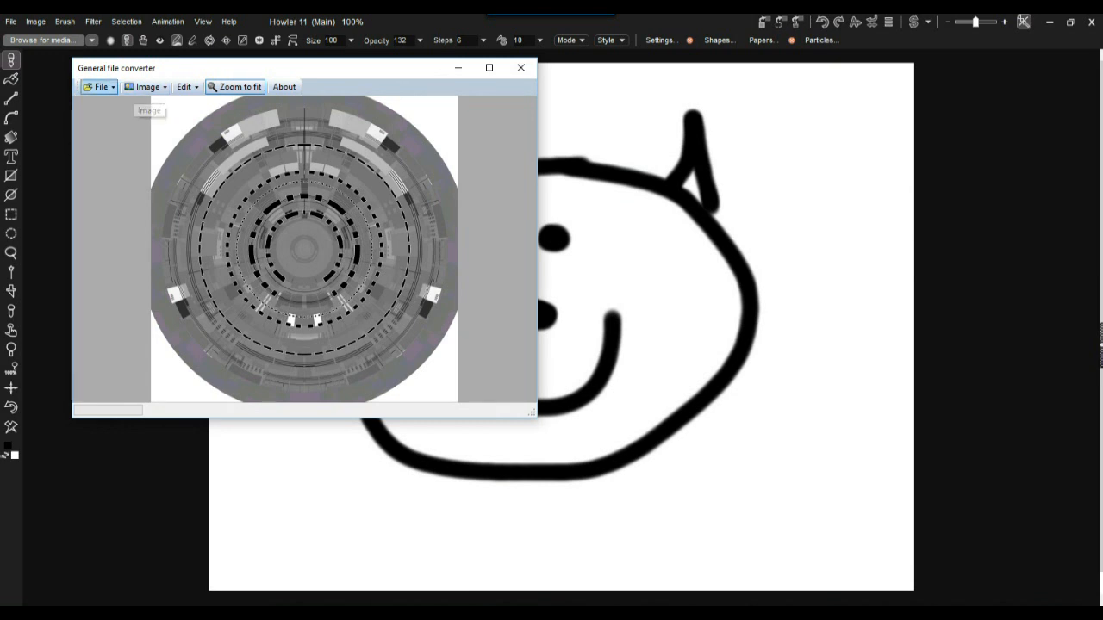
# Export the saucer image from the General file converter to PD and close the converter.
pyautogui.click(145, 87)
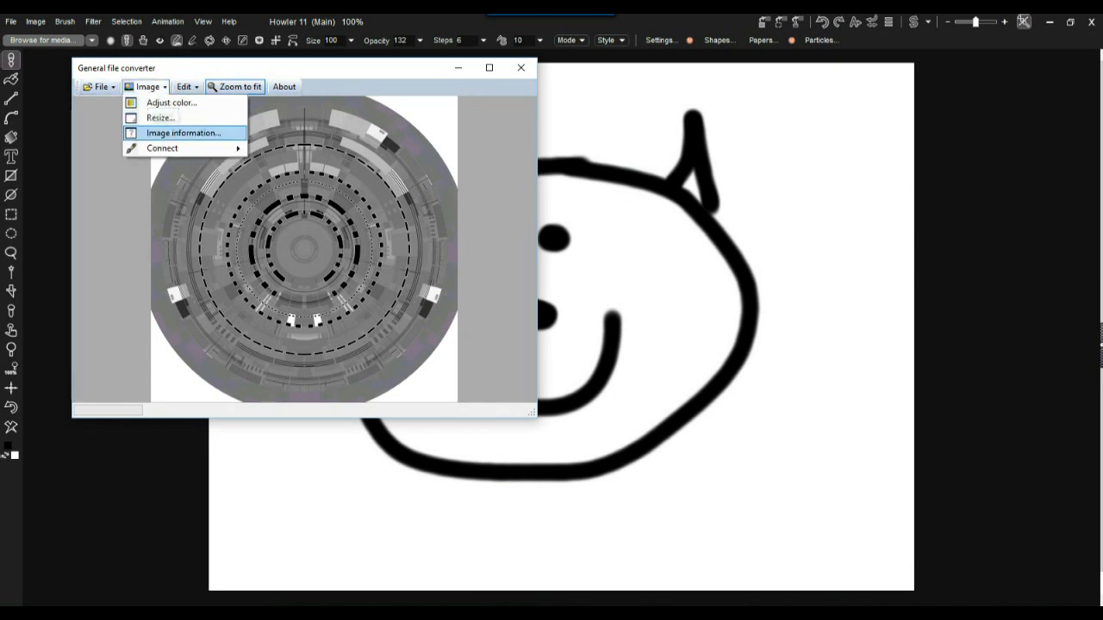
pyautogui.moveTo(190, 148)
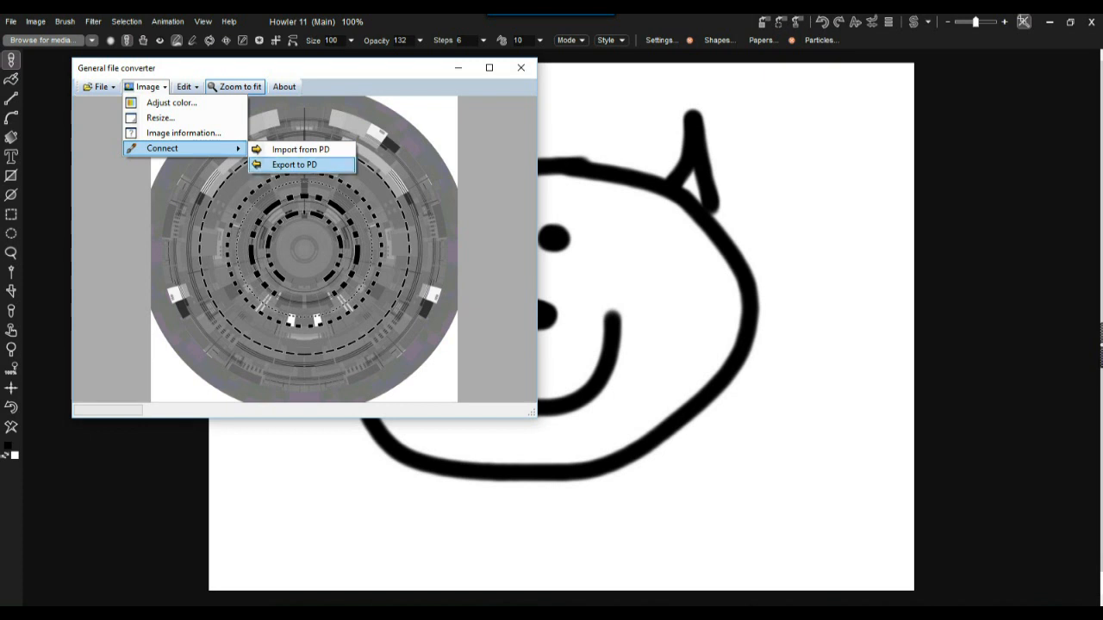
pyautogui.click(293, 165)
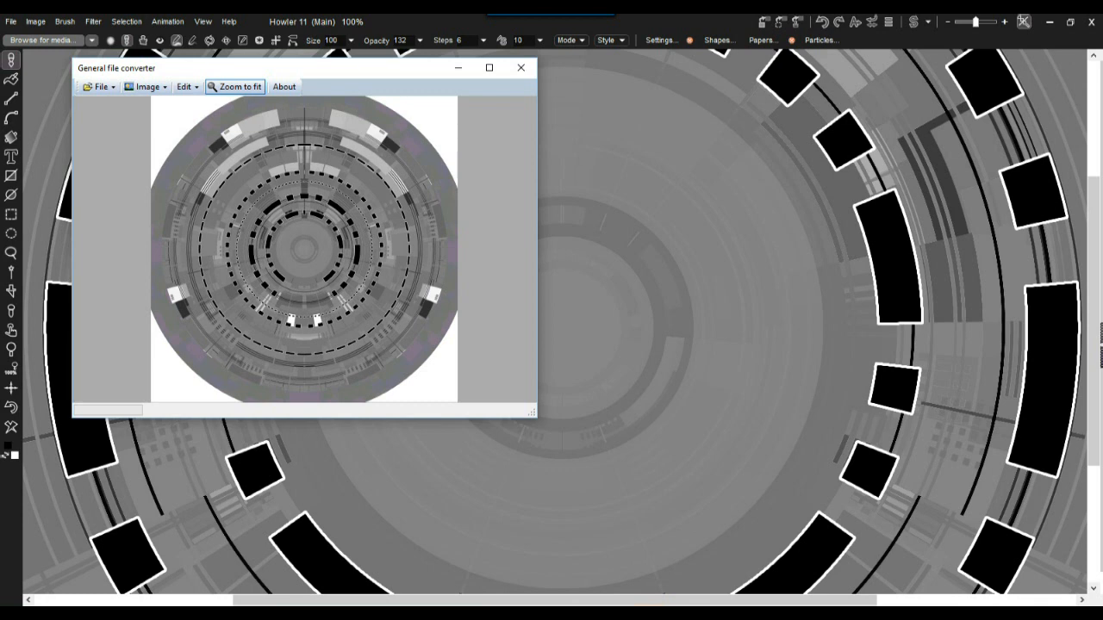
pyautogui.click(521, 67)
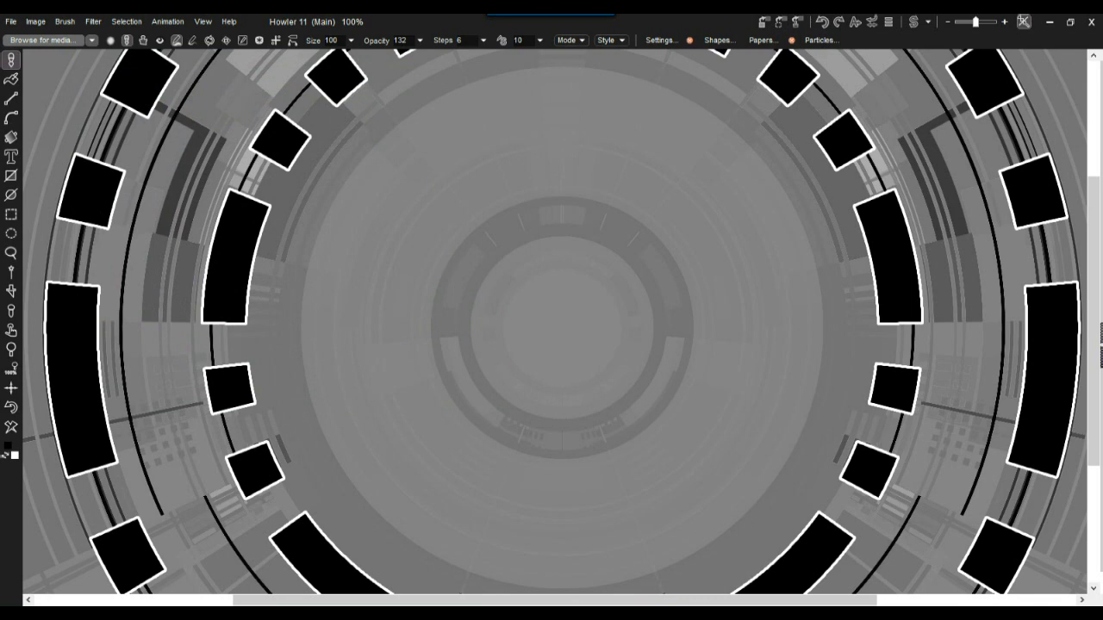
# Open Task Manager, check the memory use of the expanded dogwaffle.exe process, and minimize the window.
pyautogui.hotkey('ctrl', 'shift', 'Escape')
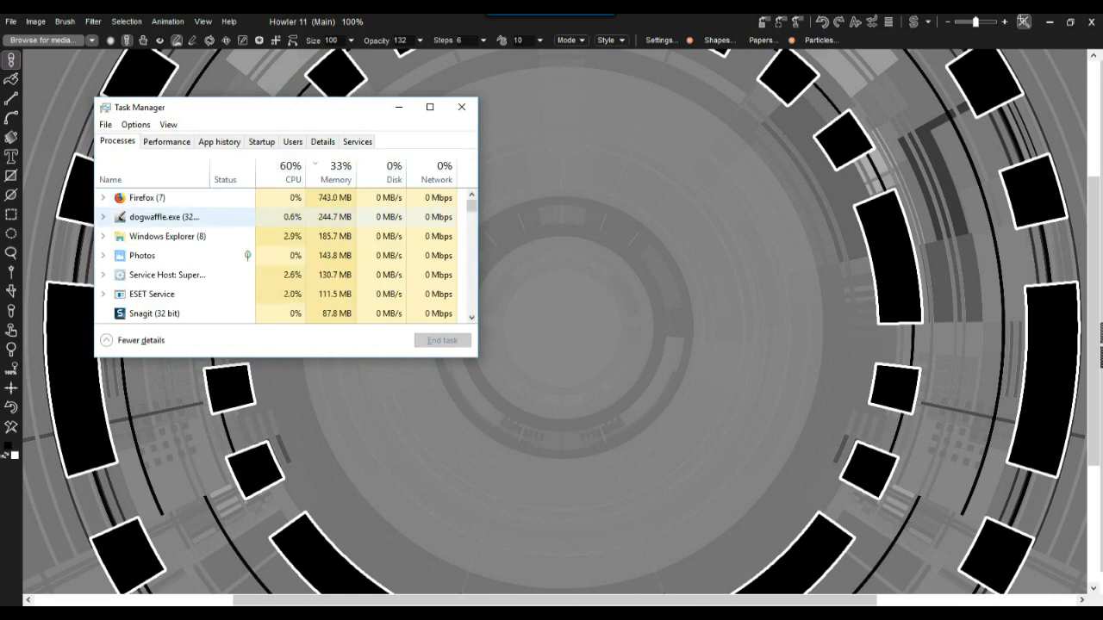
pyautogui.click(164, 217)
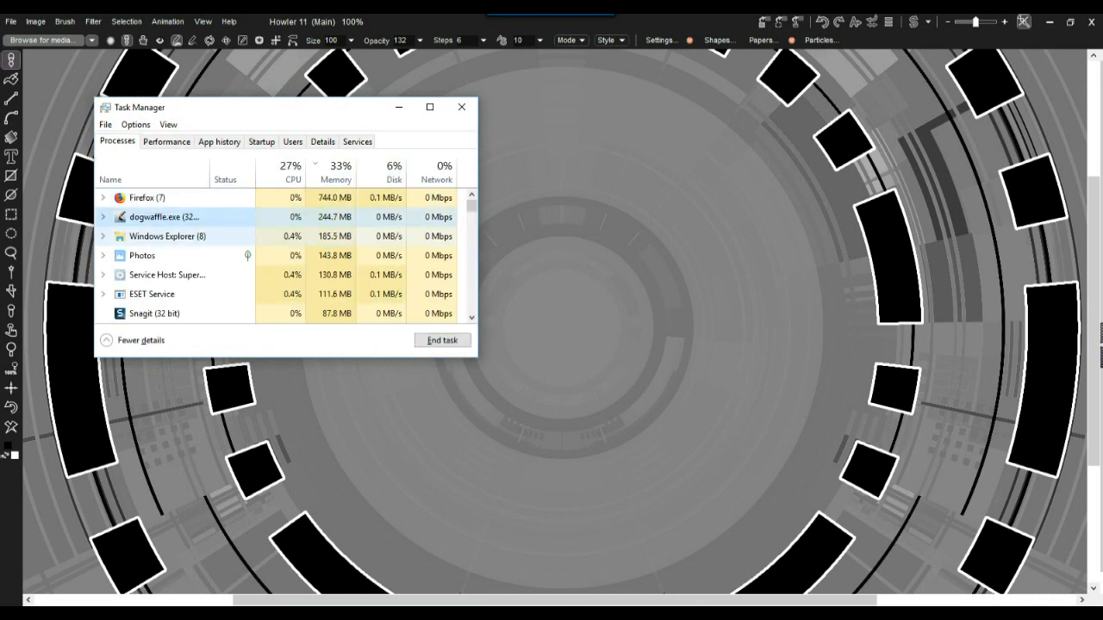
pyautogui.click(103, 217)
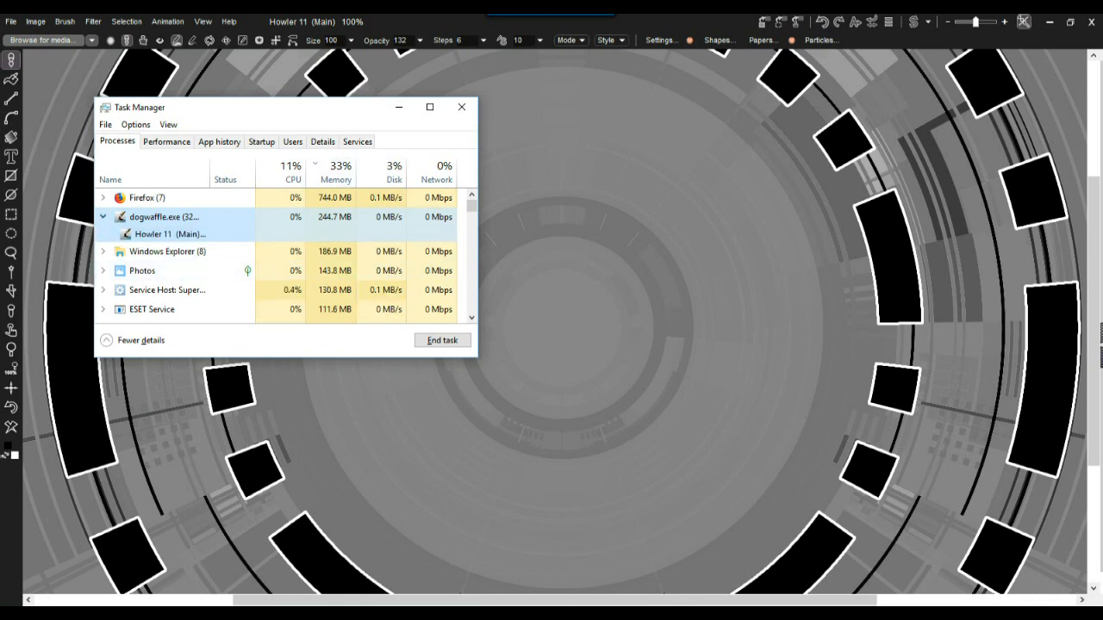
pyautogui.moveTo(286, 98); pyautogui.dragTo(286, 158)
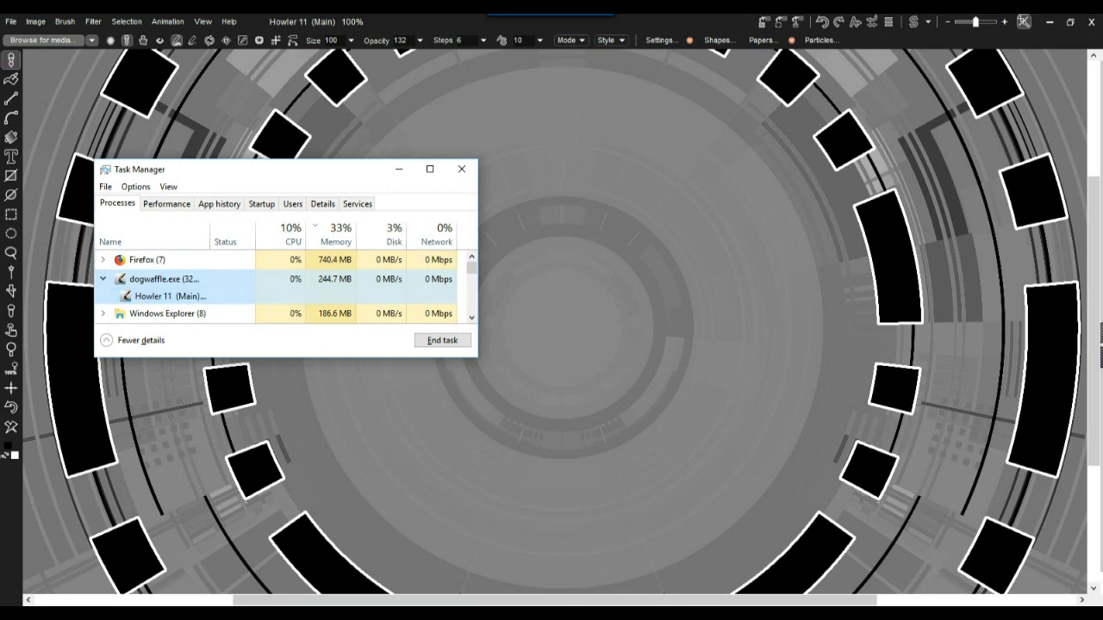
pyautogui.click(398, 169)
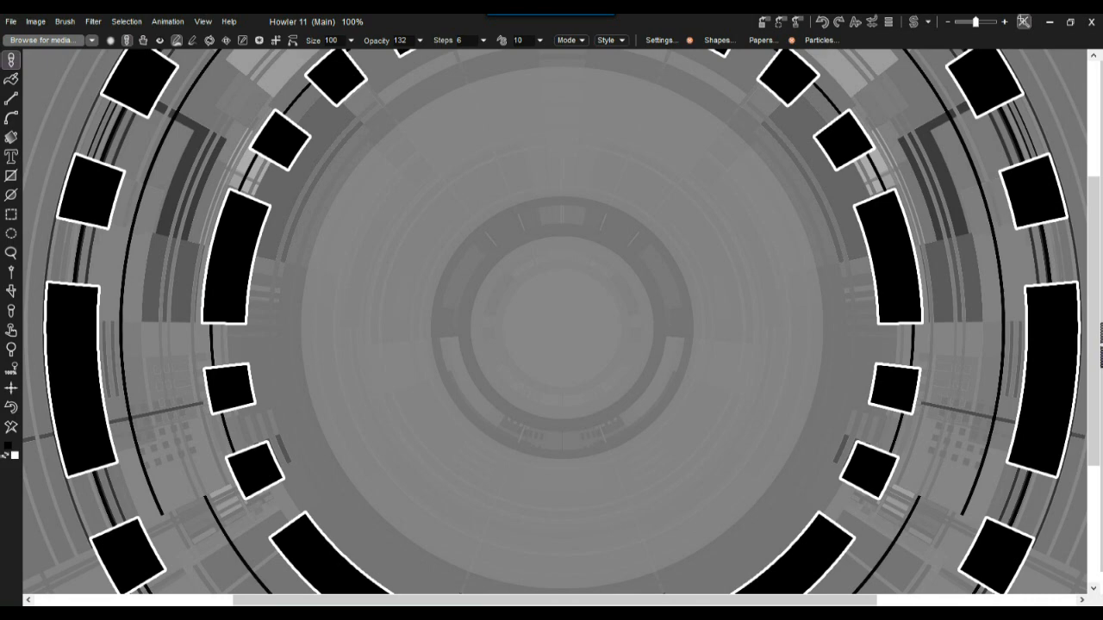
# Start the Puppy Ray (GPU) transform filter on the exported saucer image.
pyautogui.scroll(-9, 562, 328)
pyautogui.scroll(5, 561, 327)
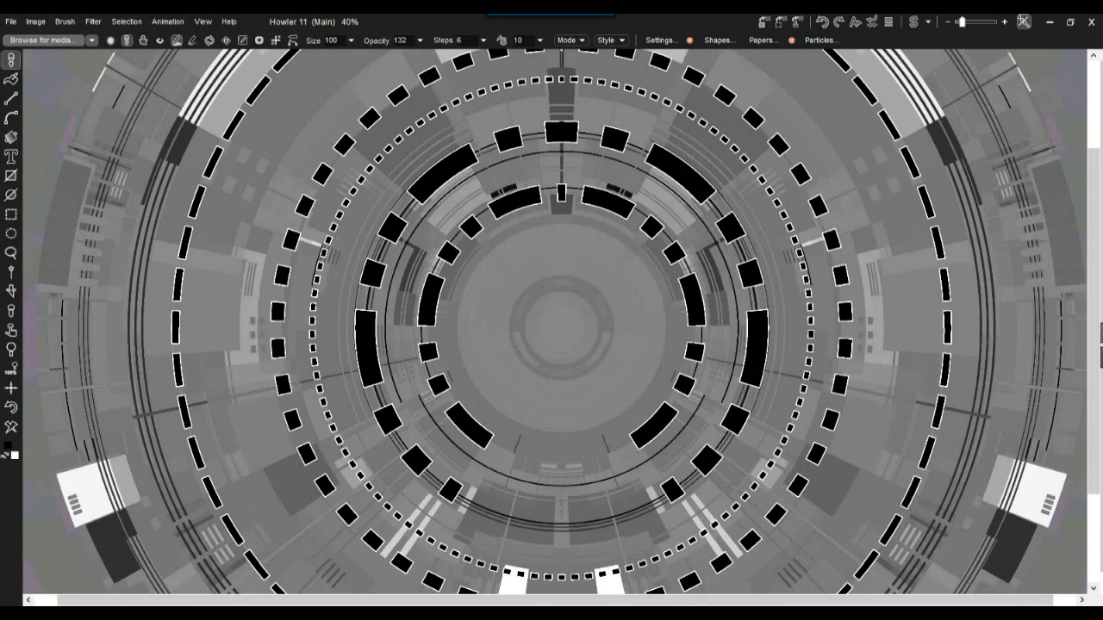
pyautogui.click(93, 21)
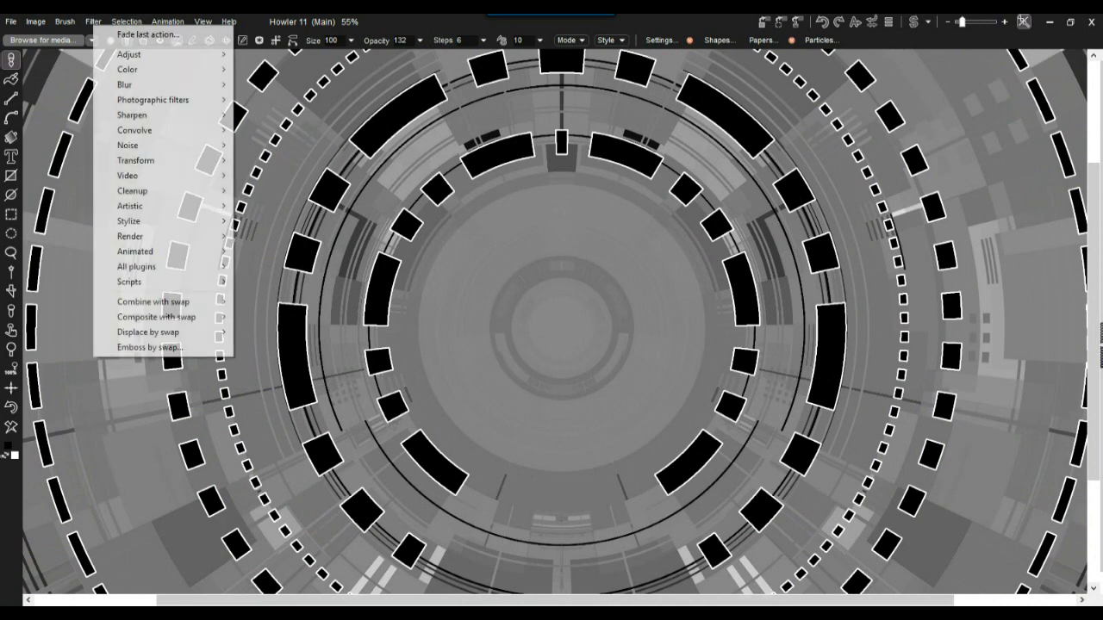
pyautogui.moveTo(136, 160)
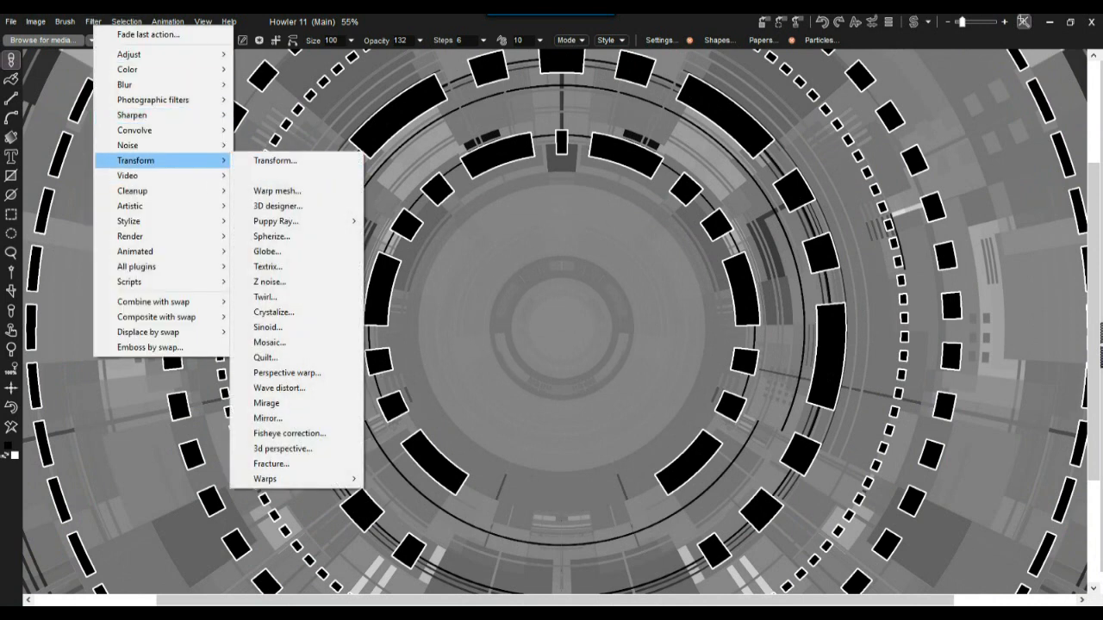
pyautogui.moveTo(275, 221)
pyautogui.click(415, 236)
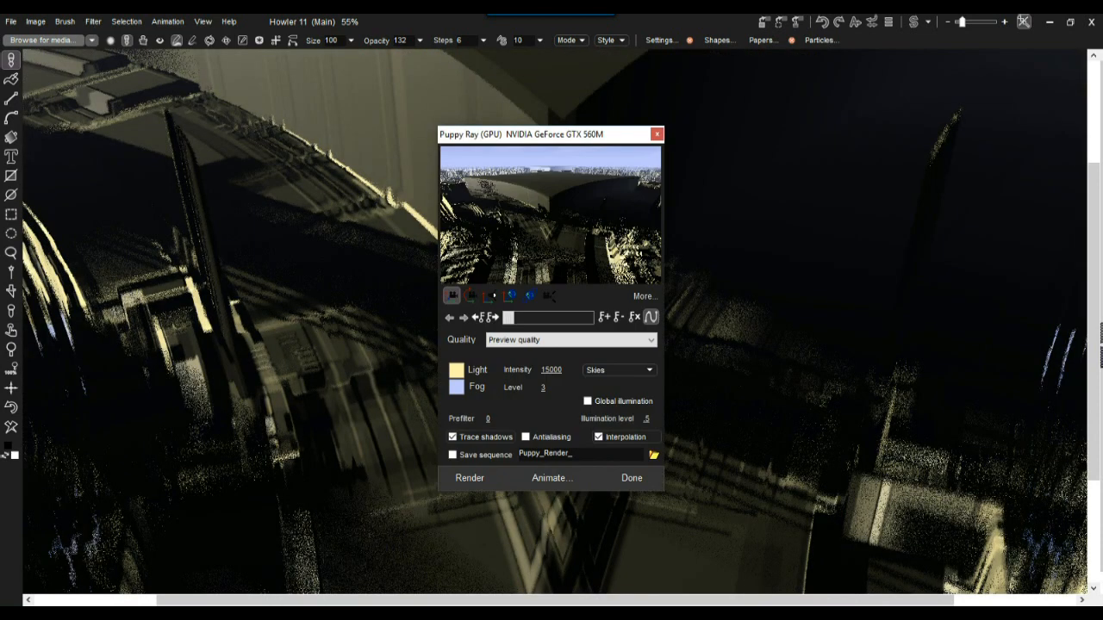
# Set the Puppy Ray quality to Fast preview, and turn on Global illumination with the extra render options expanded.
pyautogui.moveTo(543, 133); pyautogui.dragTo(284, 124)
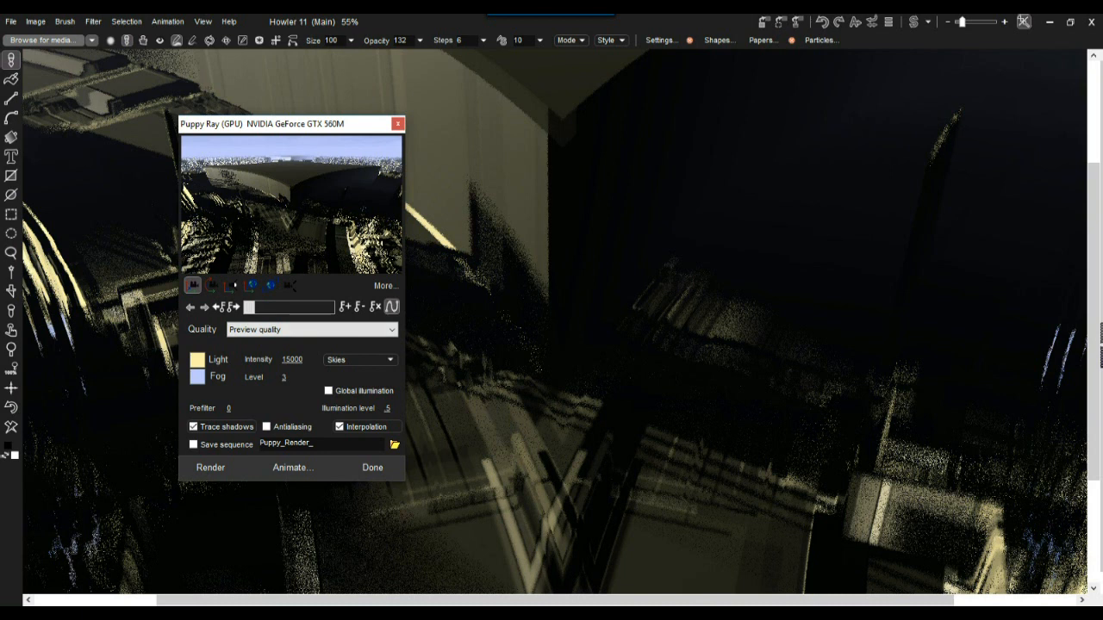
pyautogui.click(310, 329)
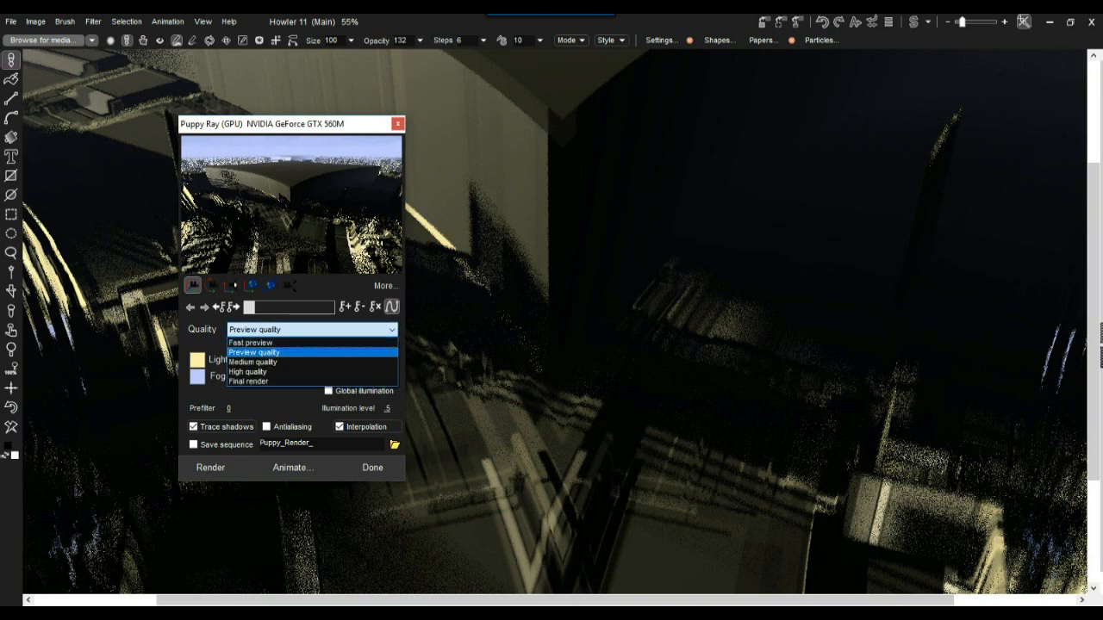
pyautogui.click(258, 342)
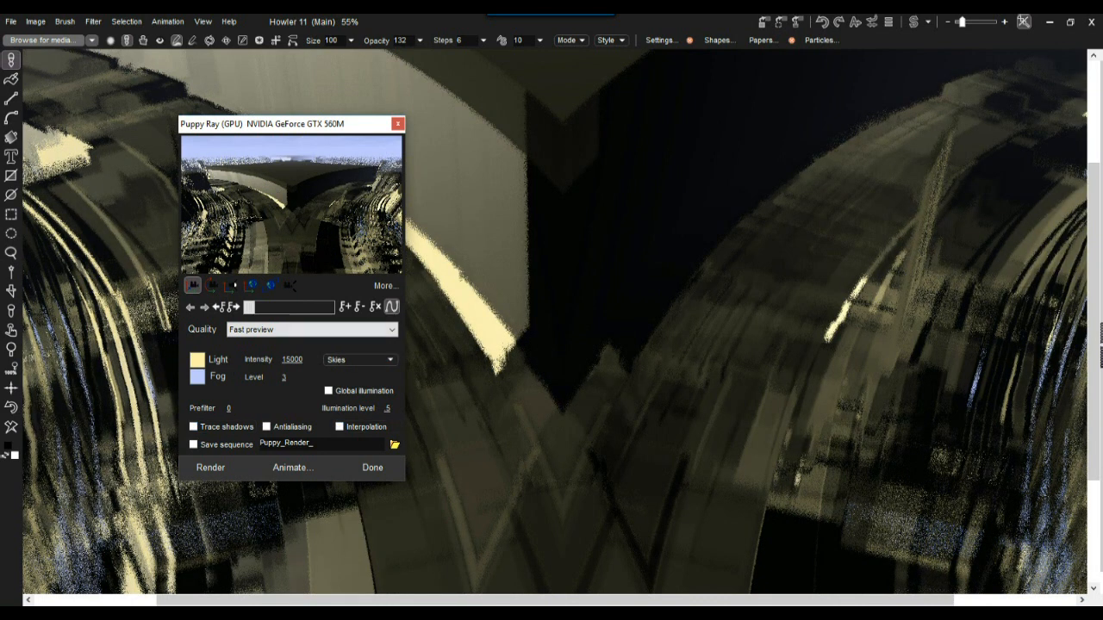
pyautogui.click(385, 286)
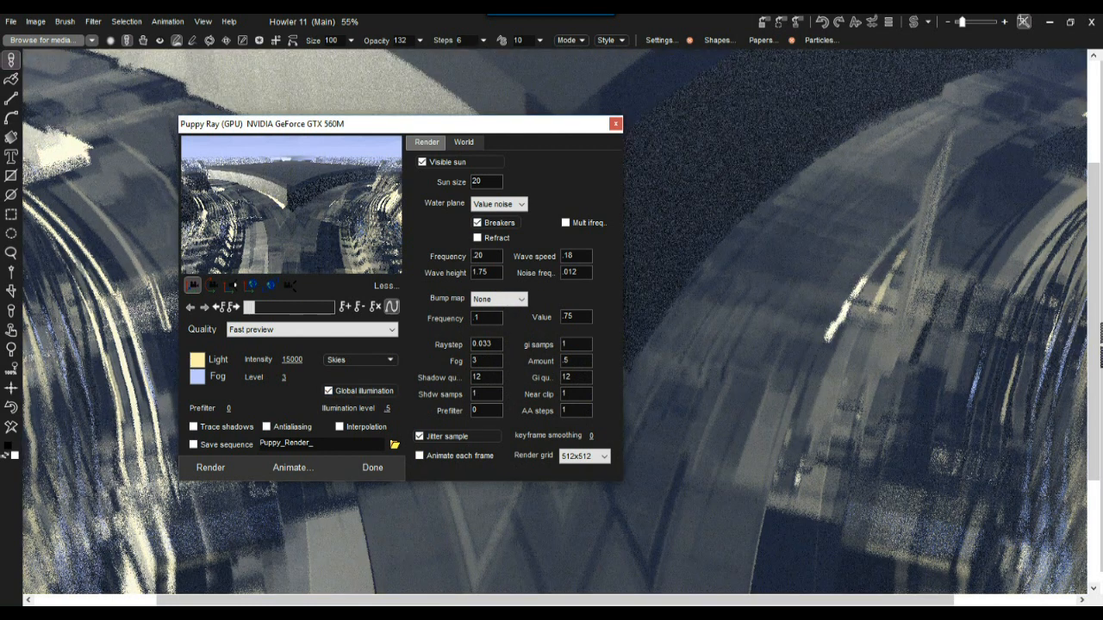
pyautogui.moveTo(400, 123); pyautogui.dragTo(294, 110)
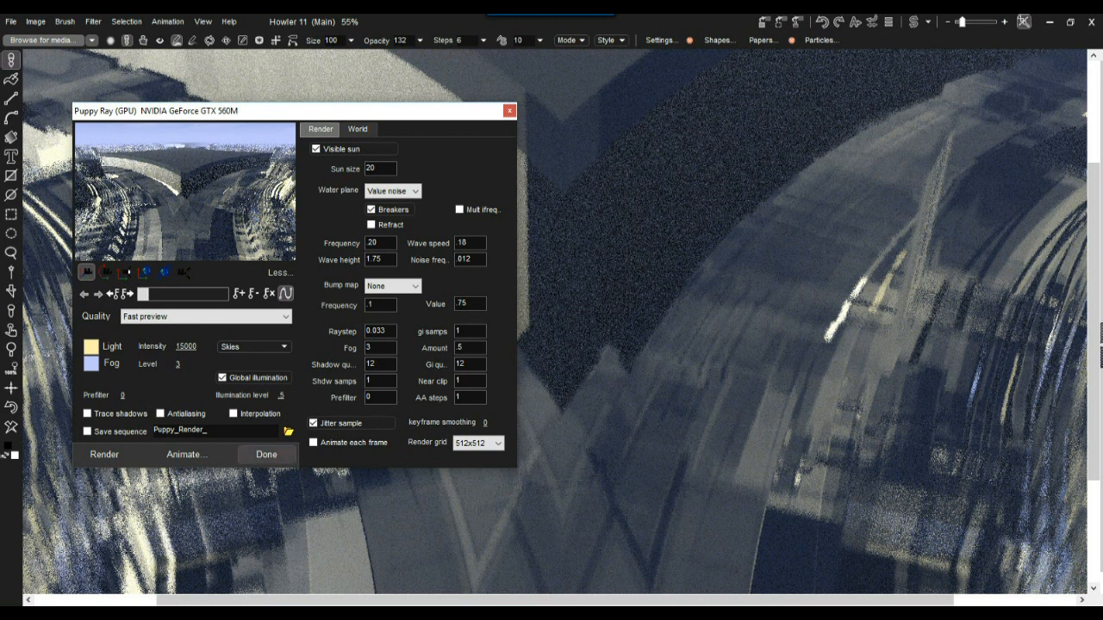
# Reframe the Puppy Ray camera over the ring structures and apply the render at High quality.
pyautogui.click(106, 272)
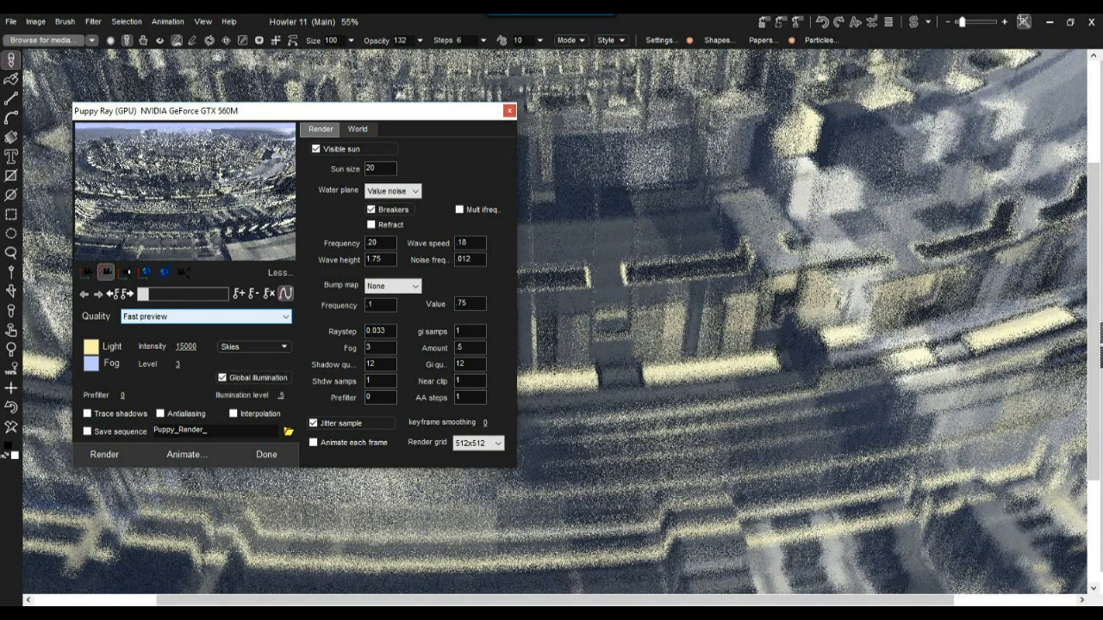
pyautogui.click(205, 316)
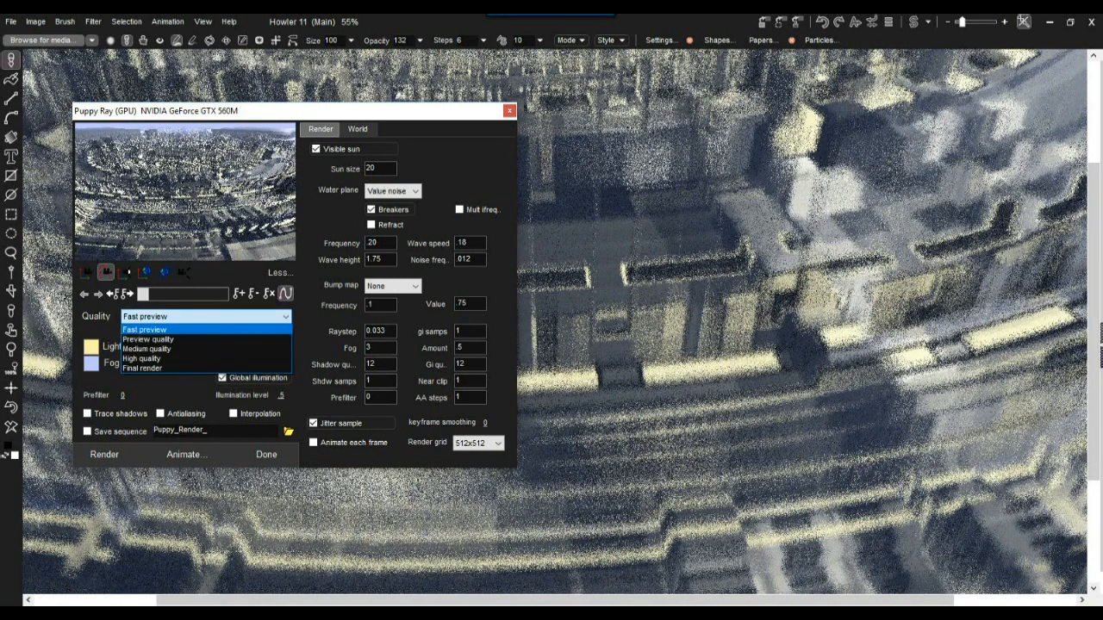
pyautogui.click(205, 361)
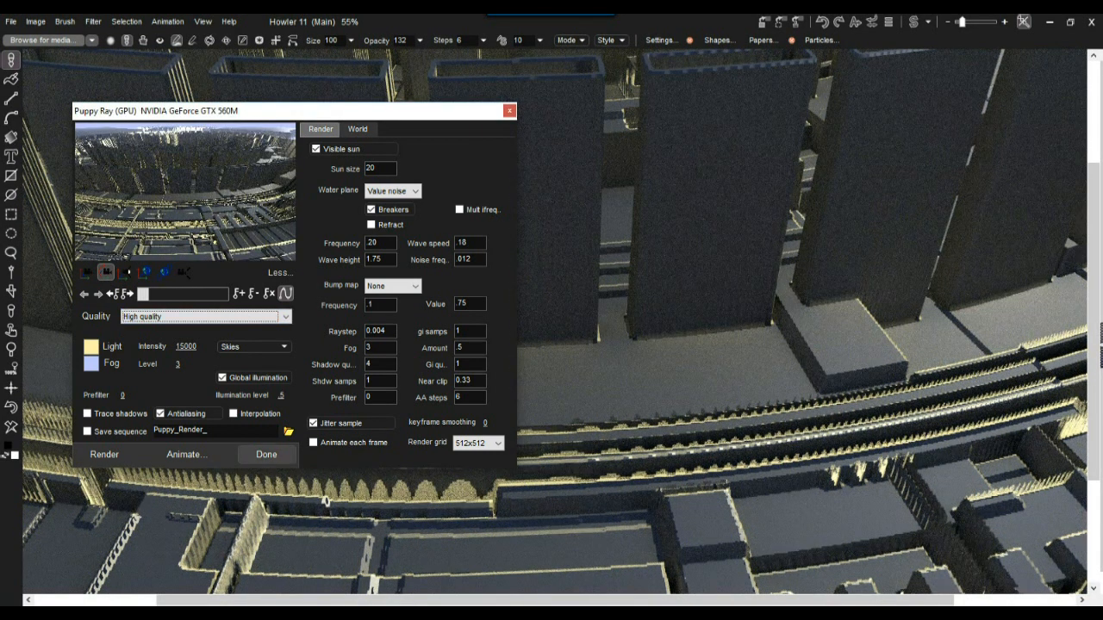
pyautogui.click(266, 454)
# Review the list of stored undo steps in the Undo browser and close it.
pyautogui.scroll(-3, 554, 327)
pyautogui.scroll(2, 554, 327)
pyautogui.scroll(-1, 554, 327)
pyautogui.scroll(-1, 560, 327)
pyautogui.scroll(1, 561, 327)
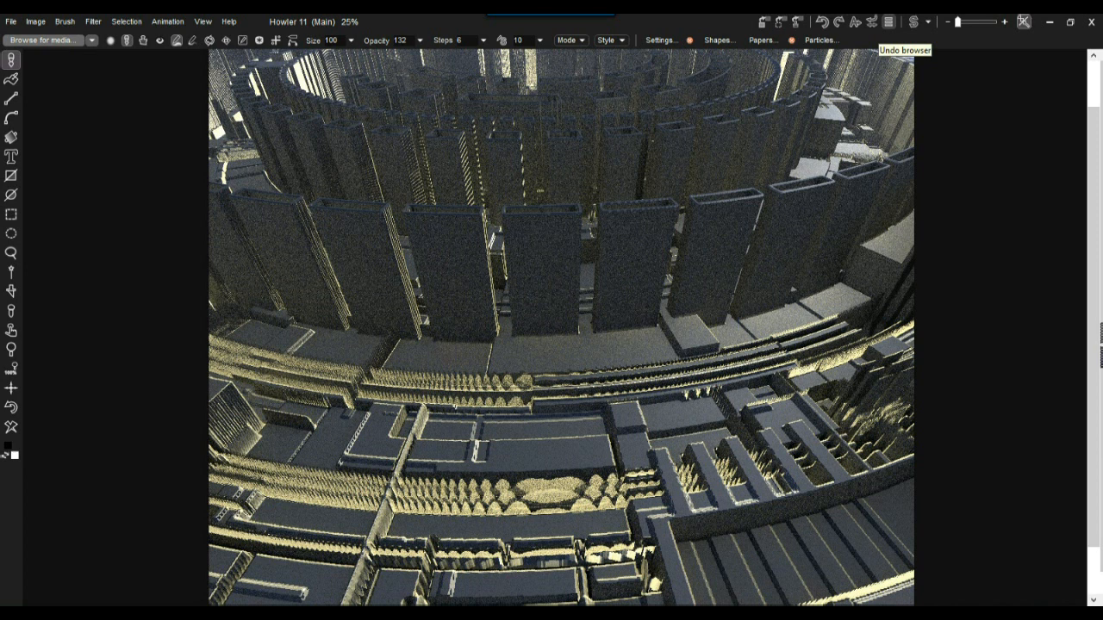
pyautogui.click(888, 22)
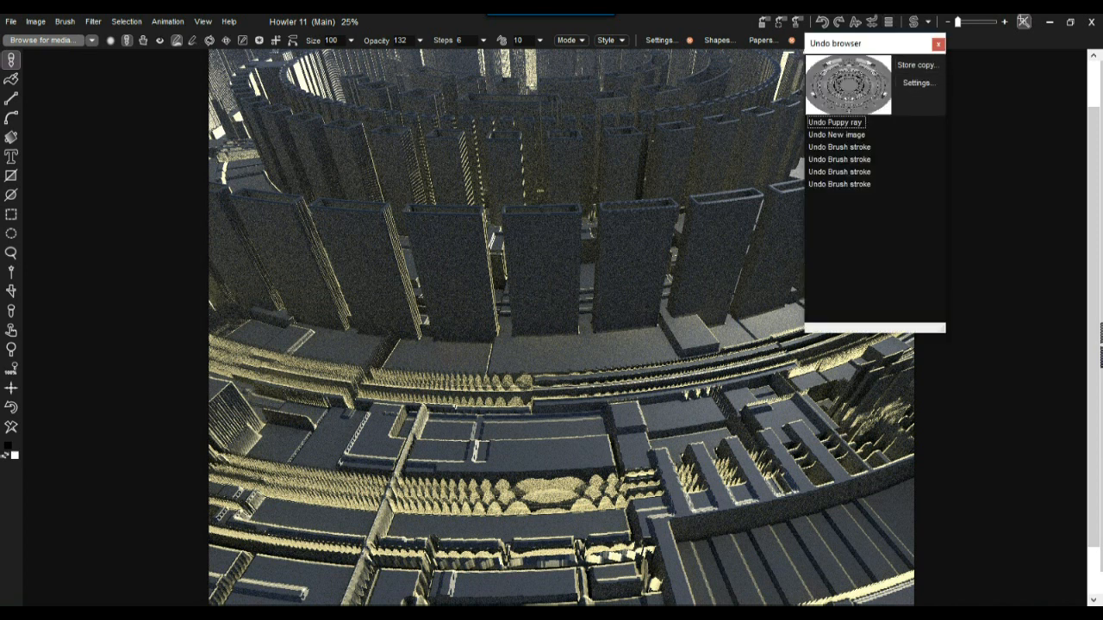
pyautogui.click(937, 44)
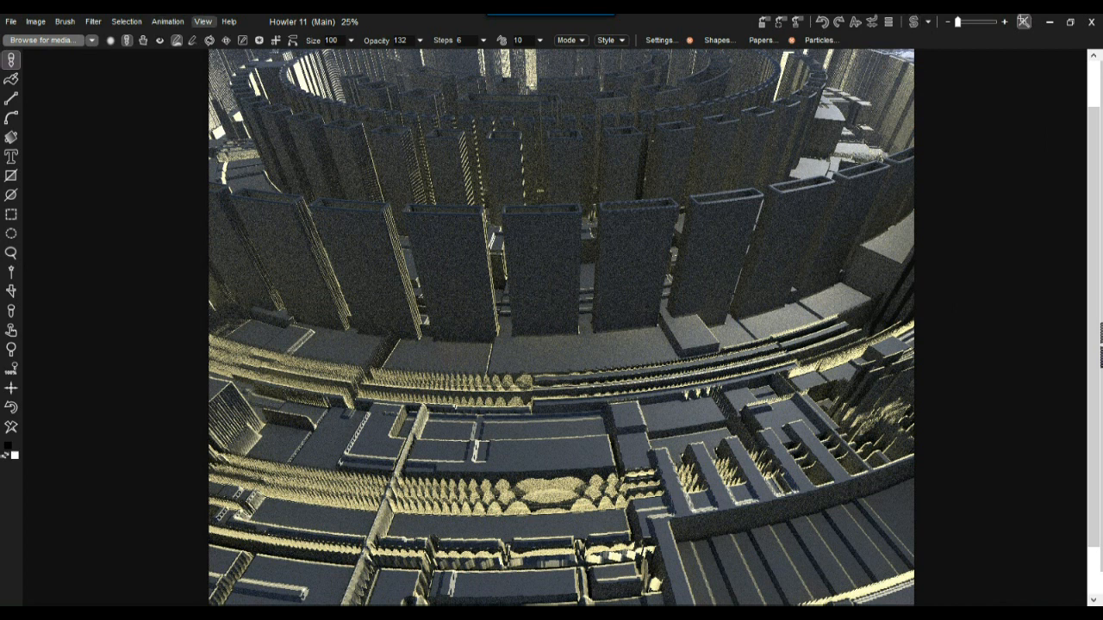
# Review the temp folder, undo memory target and minimum undos in the program's Memory settings, and close the settings.
pyautogui.click(202, 21)
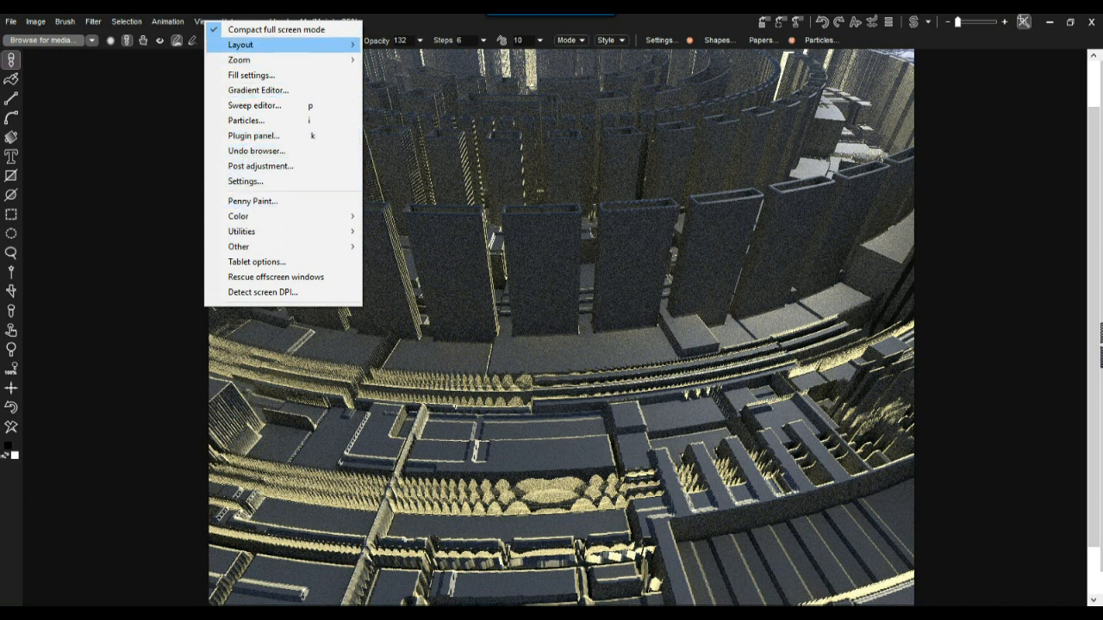
pyautogui.click(195, 21)
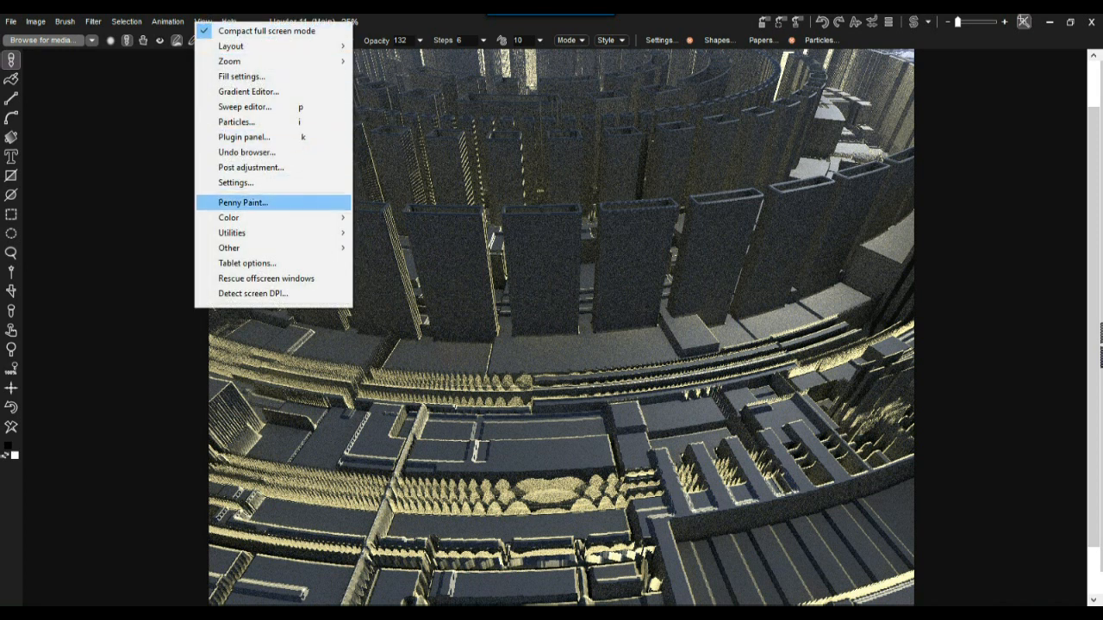
pyautogui.click(236, 182)
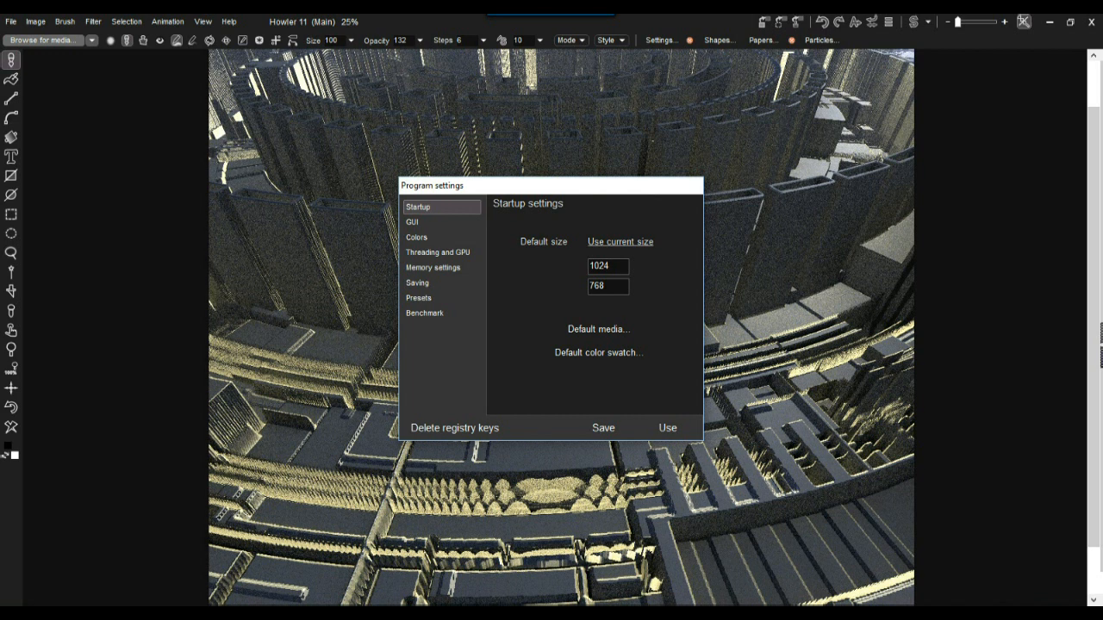
pyautogui.click(433, 267)
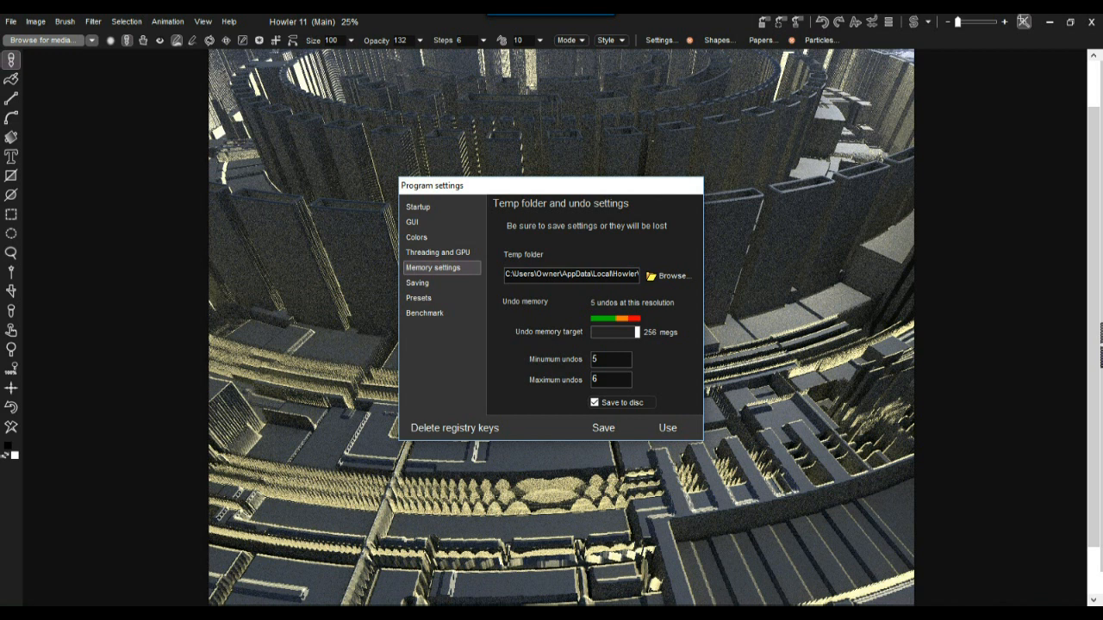
pyautogui.moveTo(511, 274); pyautogui.dragTo(505, 274)
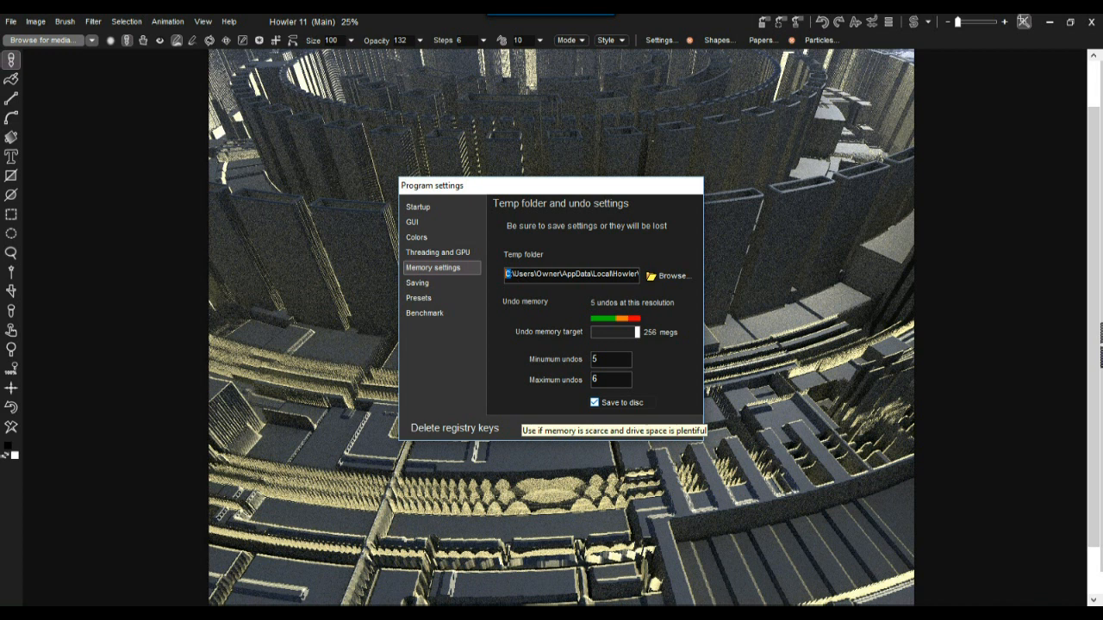
pyautogui.click(595, 359)
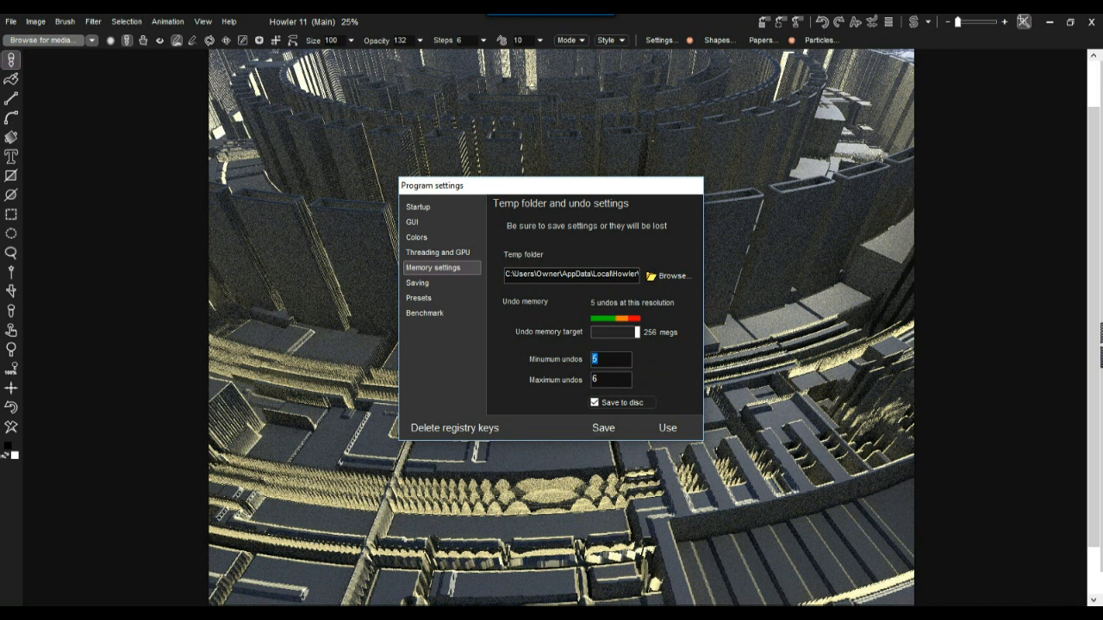
pyautogui.click(668, 427)
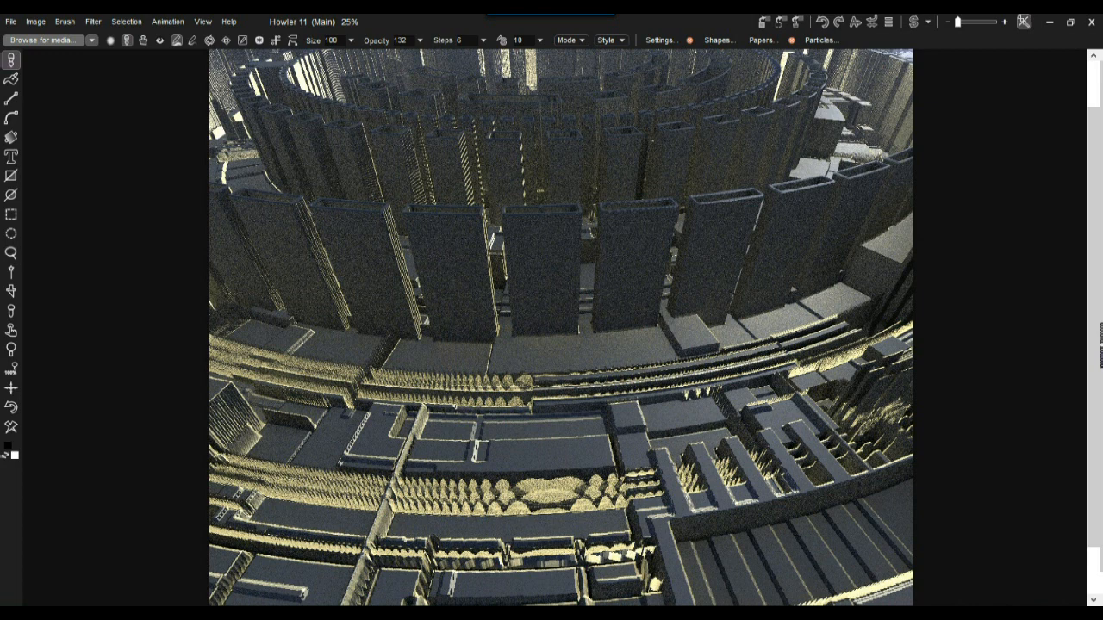
pyautogui.scroll(-3, 560, 326)
pyautogui.scroll(10, 560, 327)
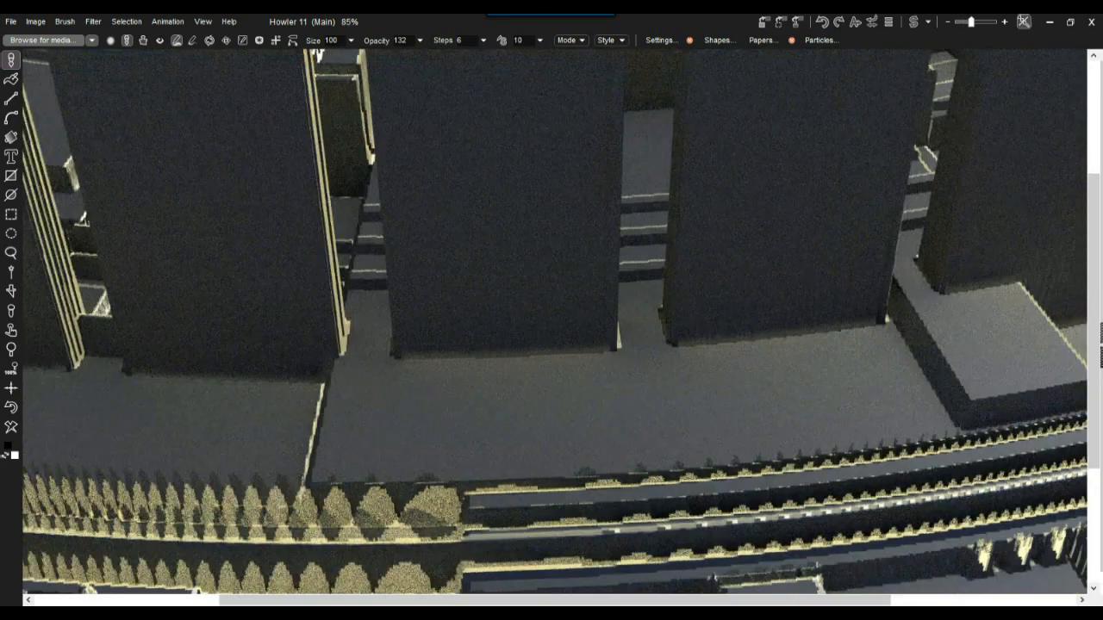
pyautogui.scroll(-8, 560, 326)
pyautogui.scroll(5, 560, 327)
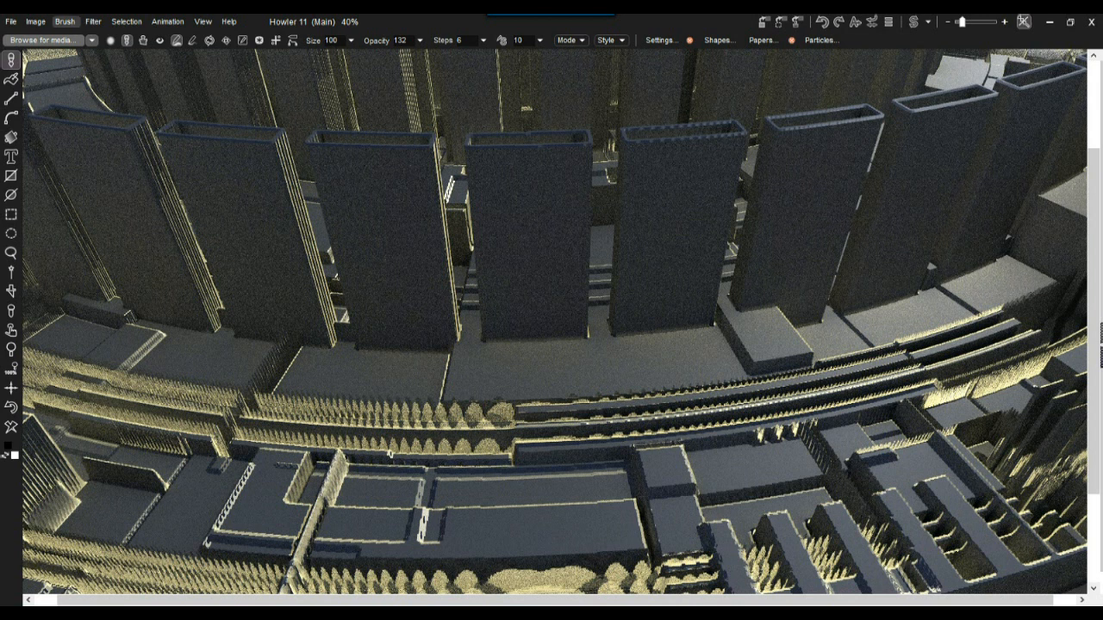
# Open the current render in the General file converter, with its window enlarged and the whole image fitted to it.
pyautogui.click(12, 21)
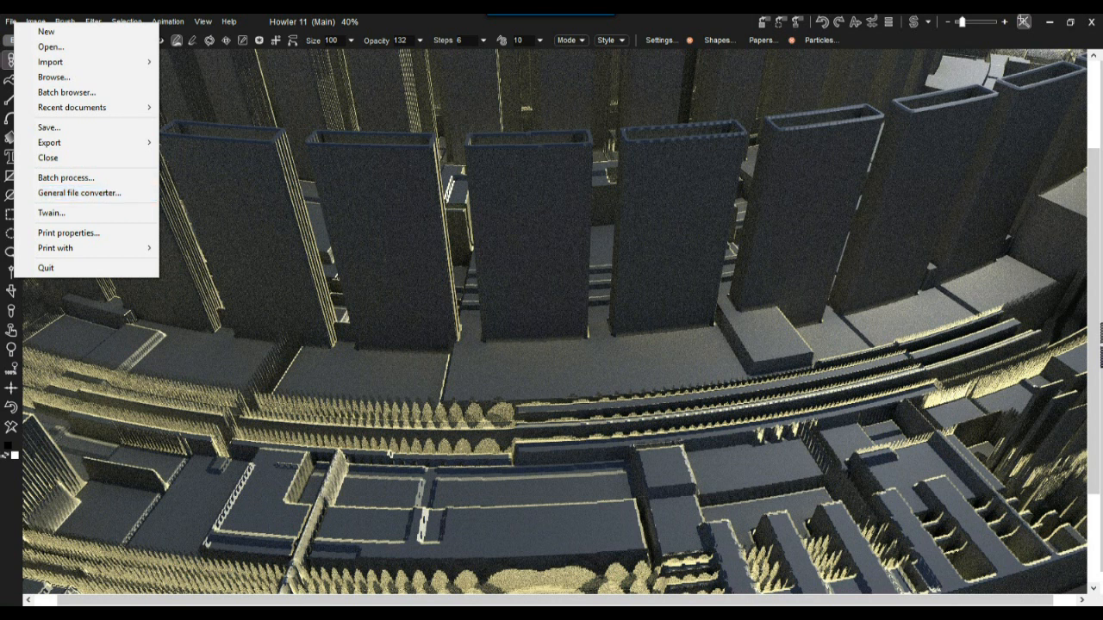
pyautogui.press('Escape')
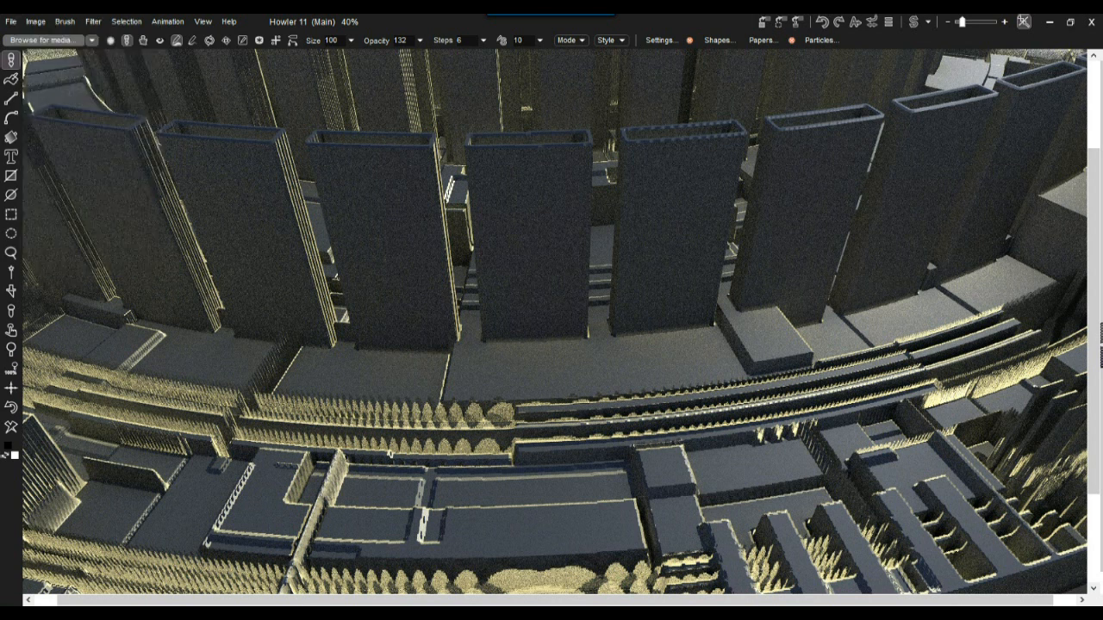
pyautogui.moveTo(678, 616)
pyautogui.click(11, 20)
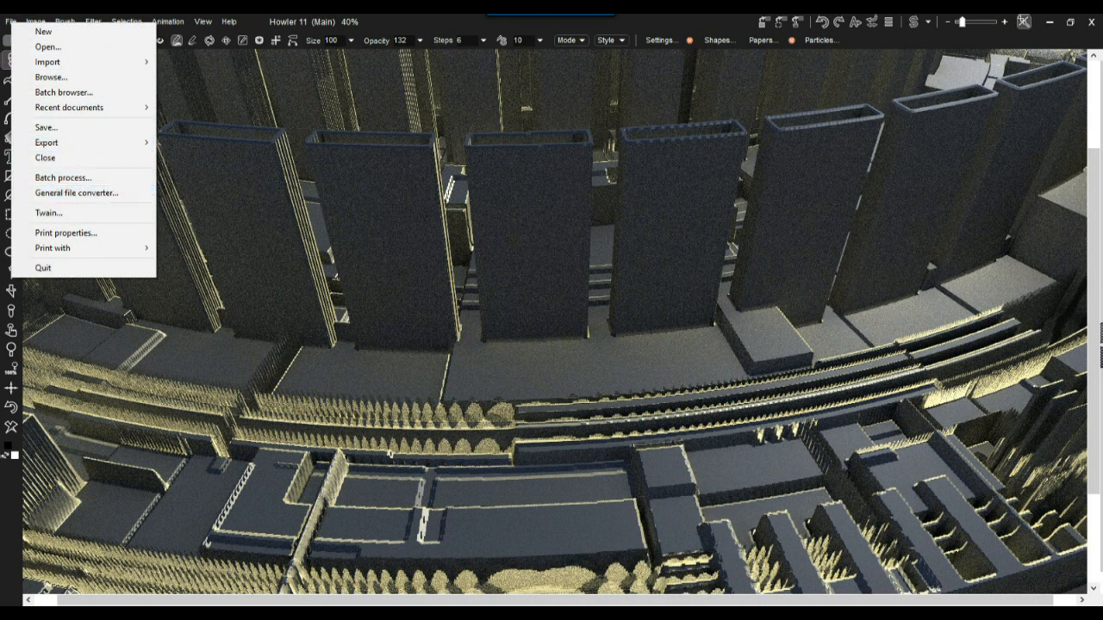
pyautogui.click(76, 193)
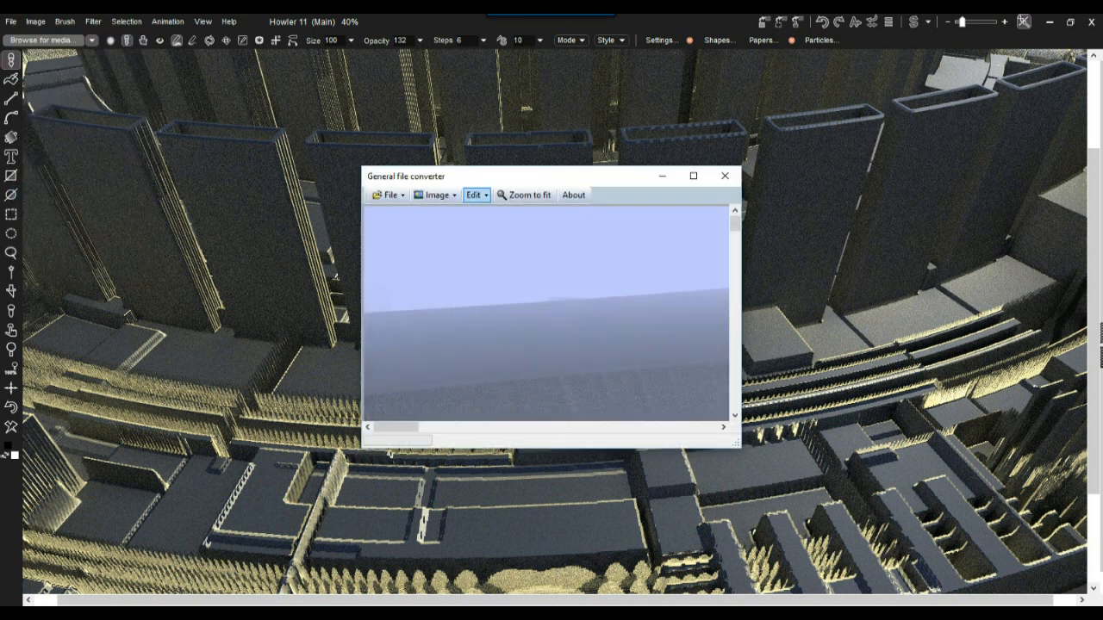
pyautogui.moveTo(476, 177); pyautogui.dragTo(248, 81)
pyautogui.moveTo(509, 347); pyautogui.dragTo(871, 560)
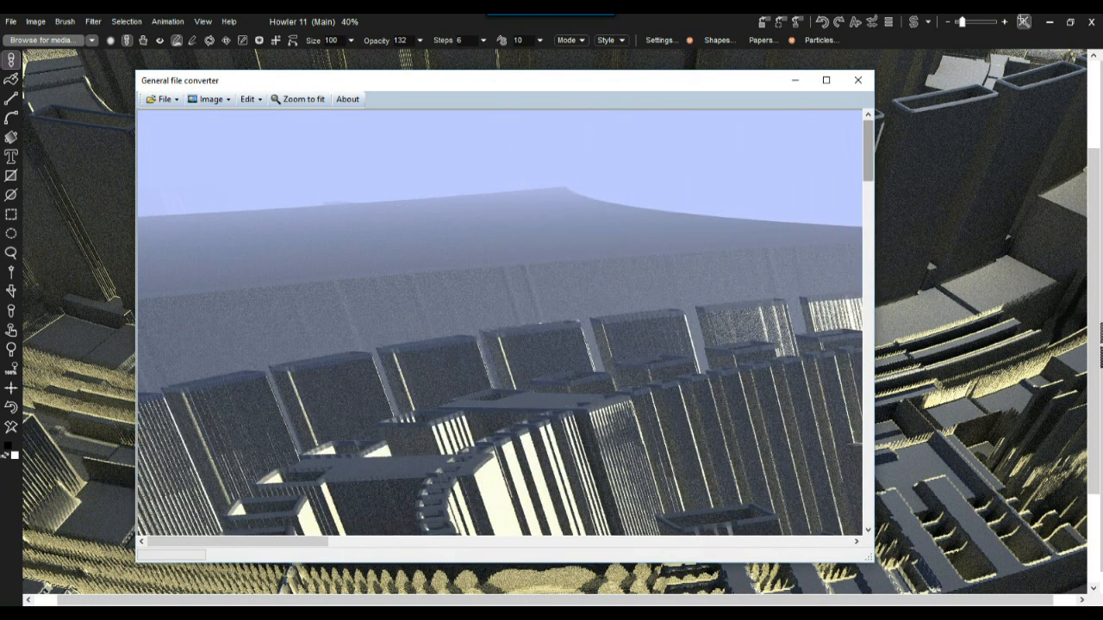
pyautogui.moveTo(867, 151); pyautogui.dragTo(868, 179)
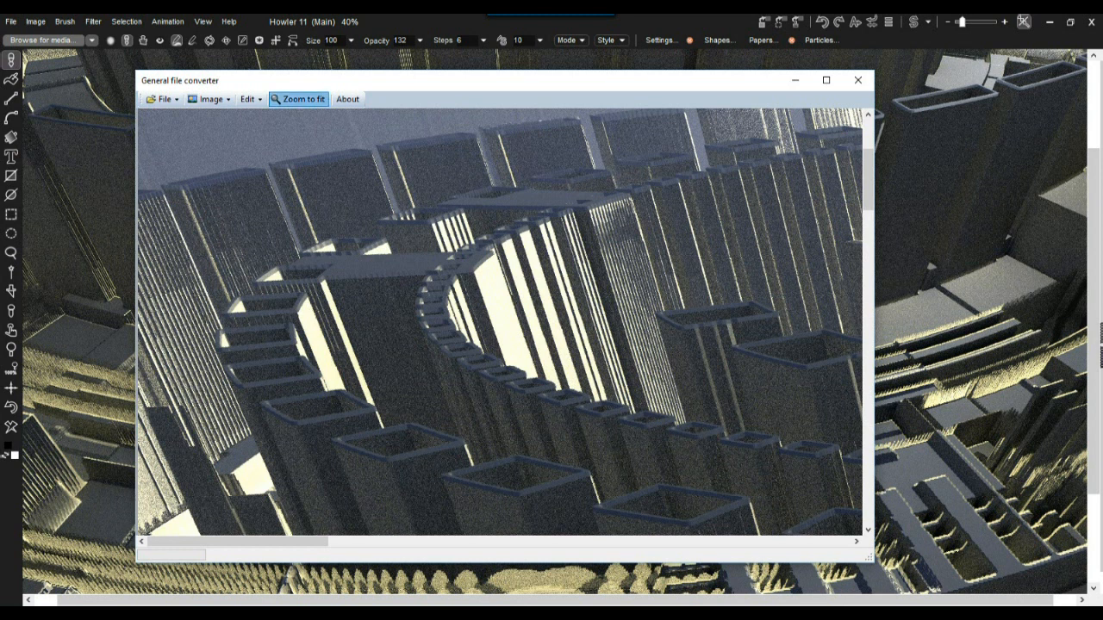
pyautogui.click(297, 99)
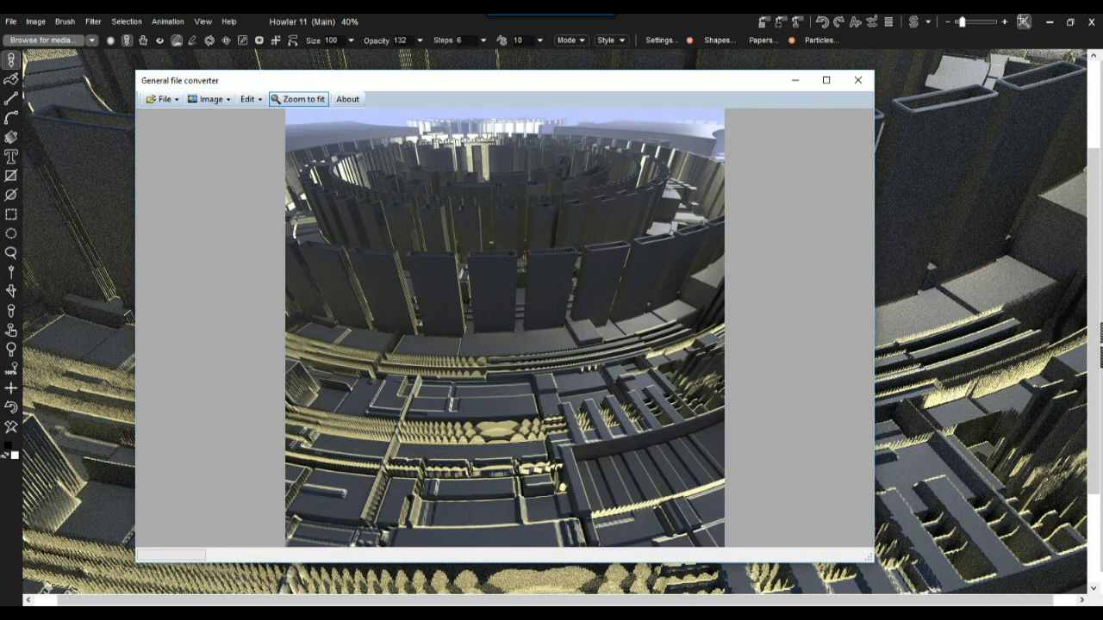
# Save the render from the converter as 4k-bmp.bmp in Bmp format in the twitch folder and close the converter.
pyautogui.click(164, 99)
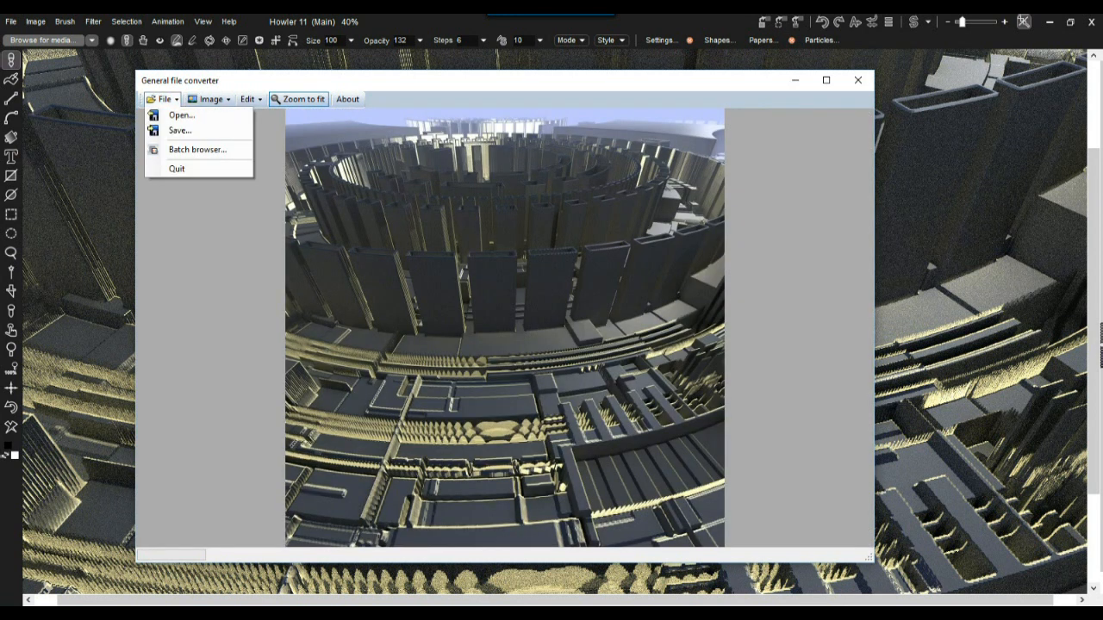
pyautogui.click(180, 130)
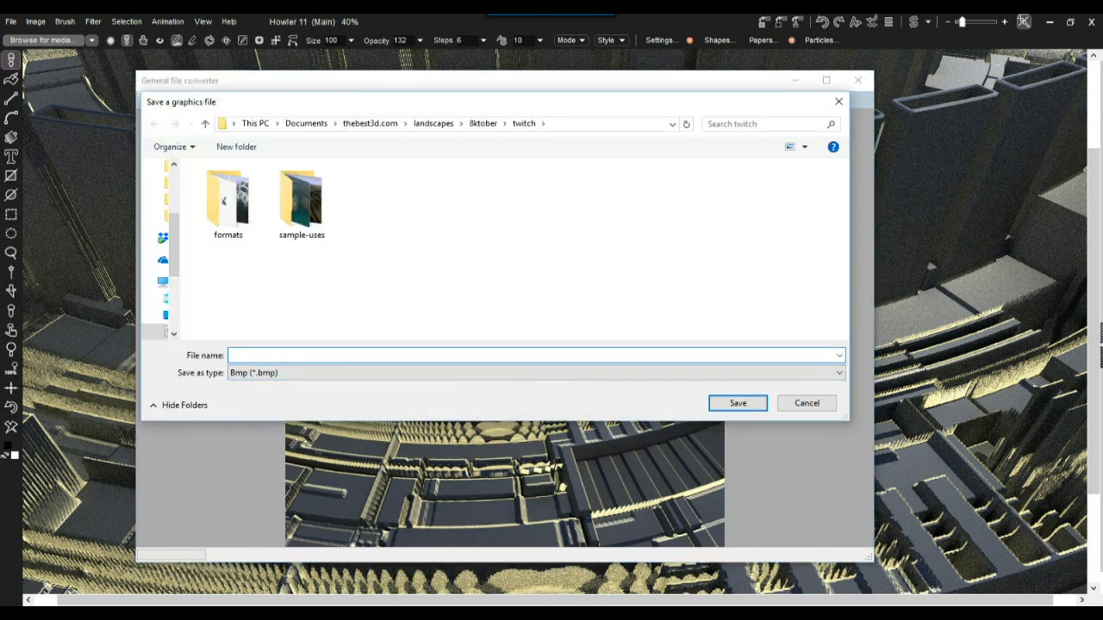
pyautogui.write('4k')
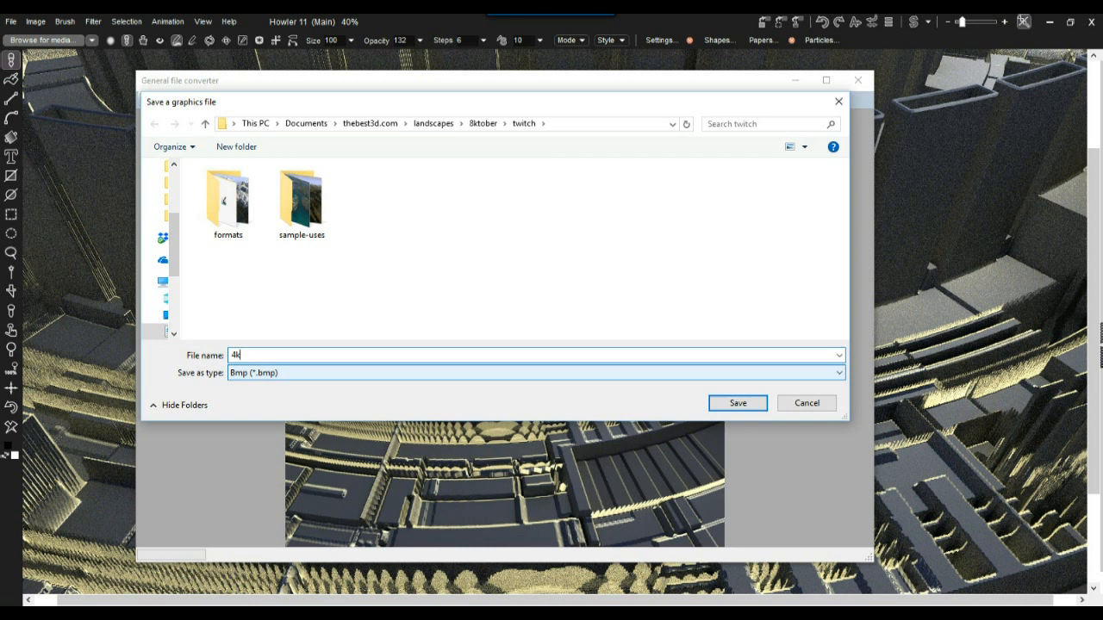
pyautogui.write('-bmp.bmp')
pyautogui.press('Return')
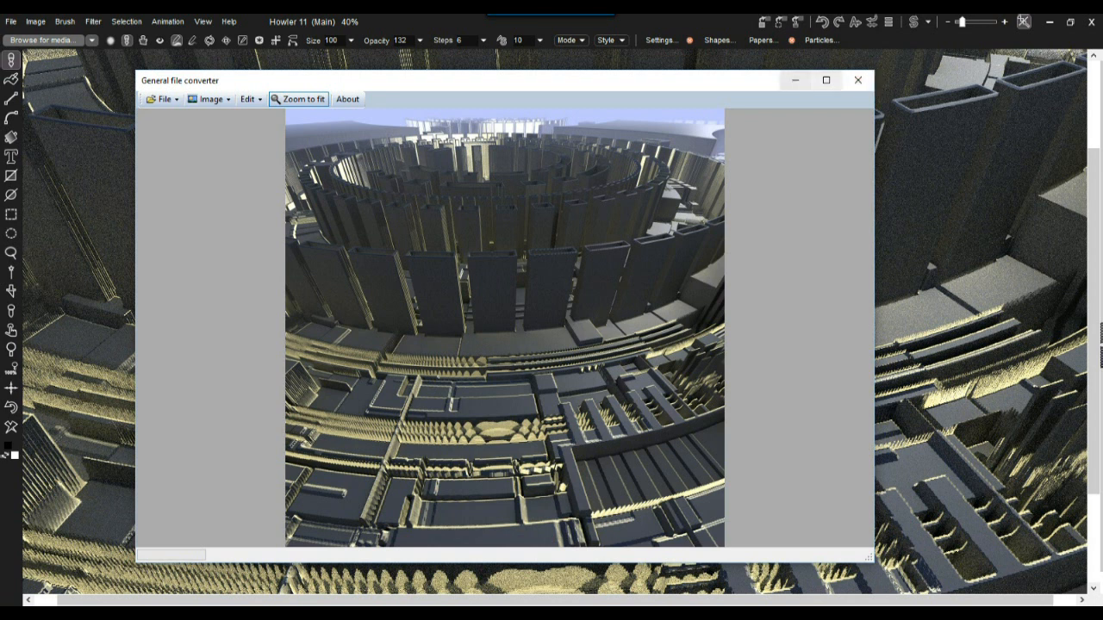
pyautogui.click(857, 80)
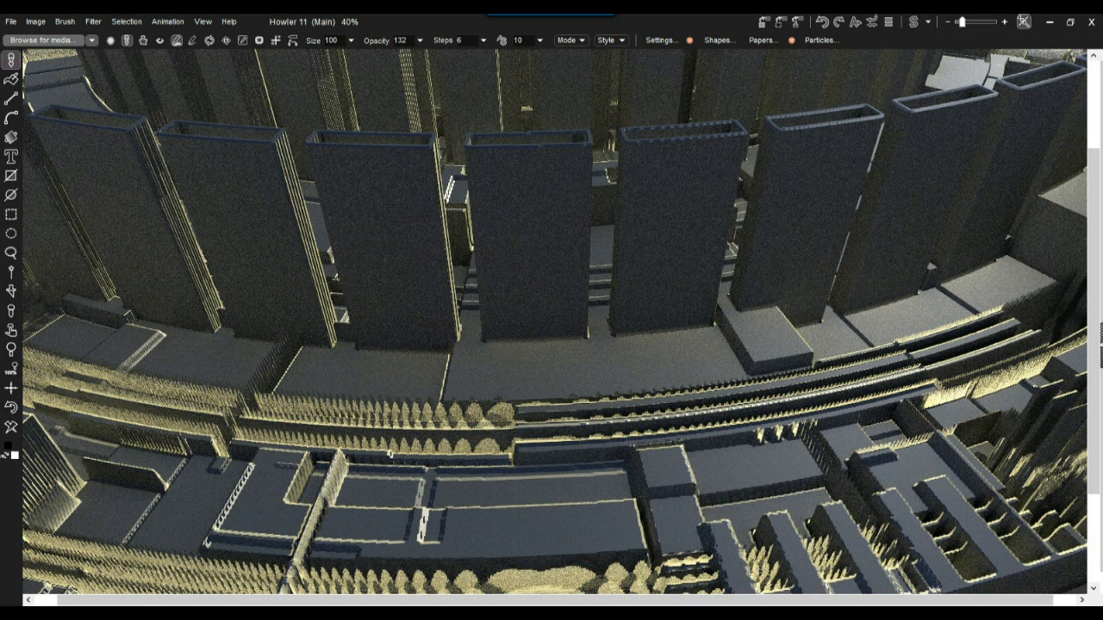
# Close the current document and create a new one with the 640 x 640 Square size preset.
pyautogui.click(11, 22)
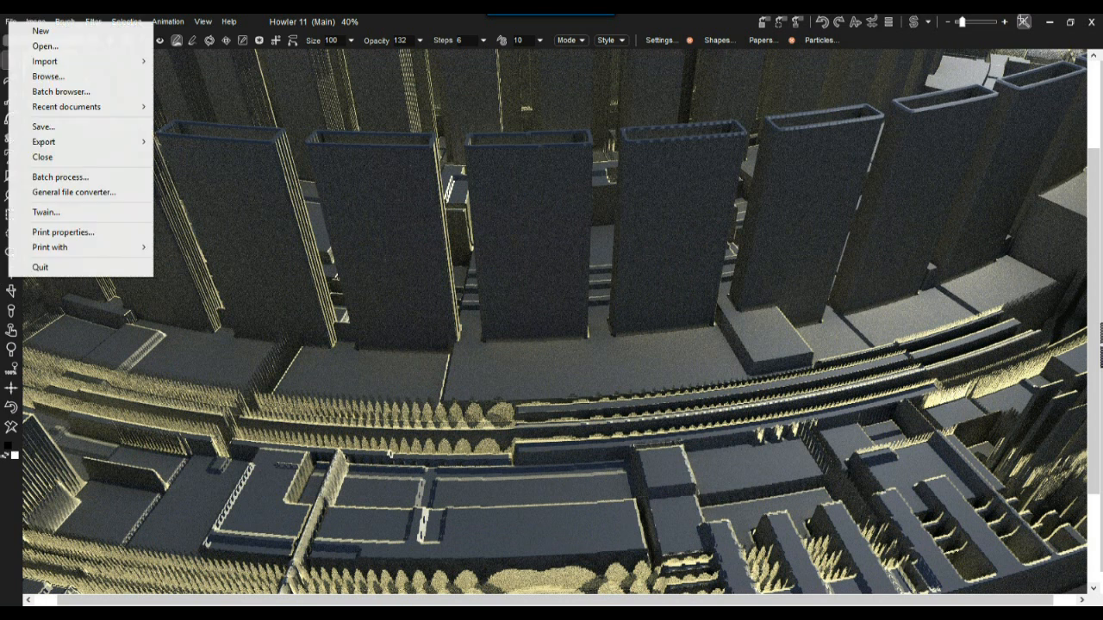
pyautogui.click(41, 31)
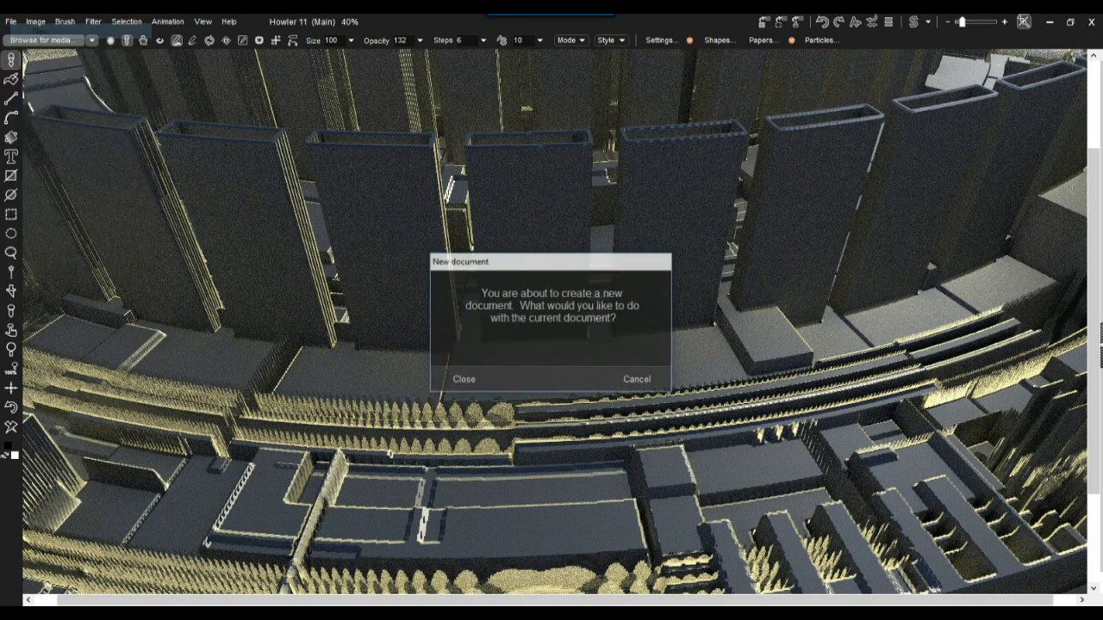
pyautogui.click(463, 380)
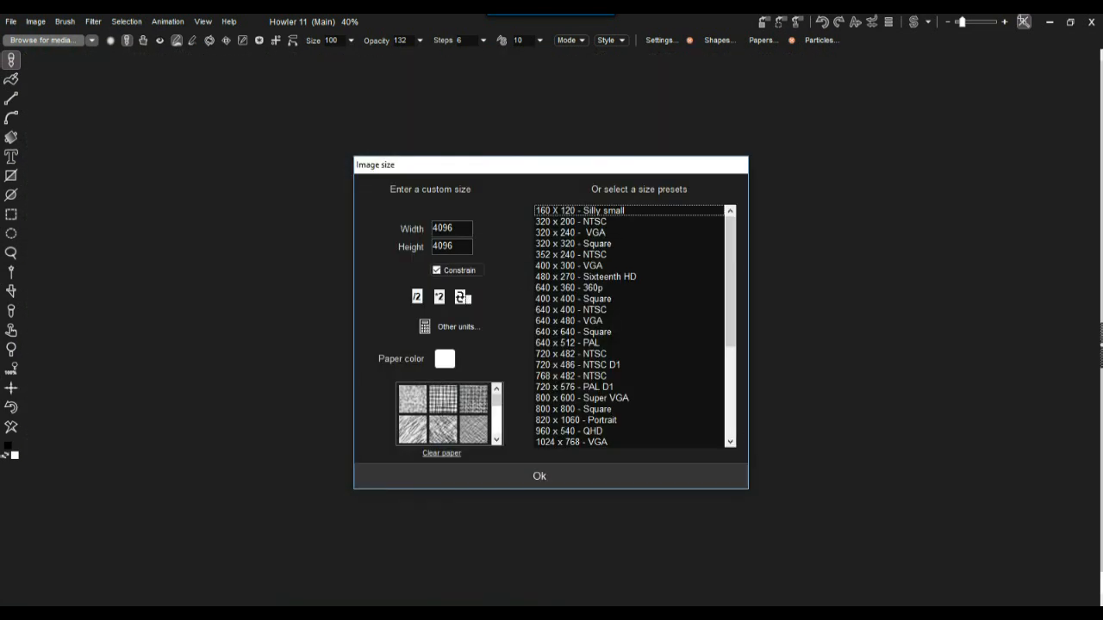
pyautogui.click(573, 332)
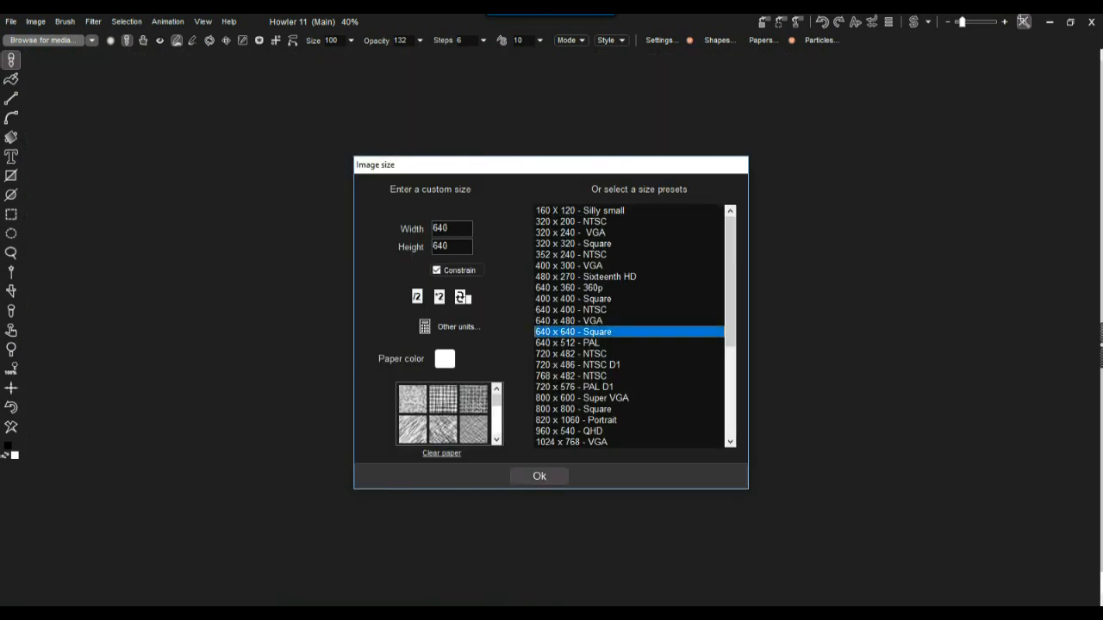
pyautogui.click(539, 475)
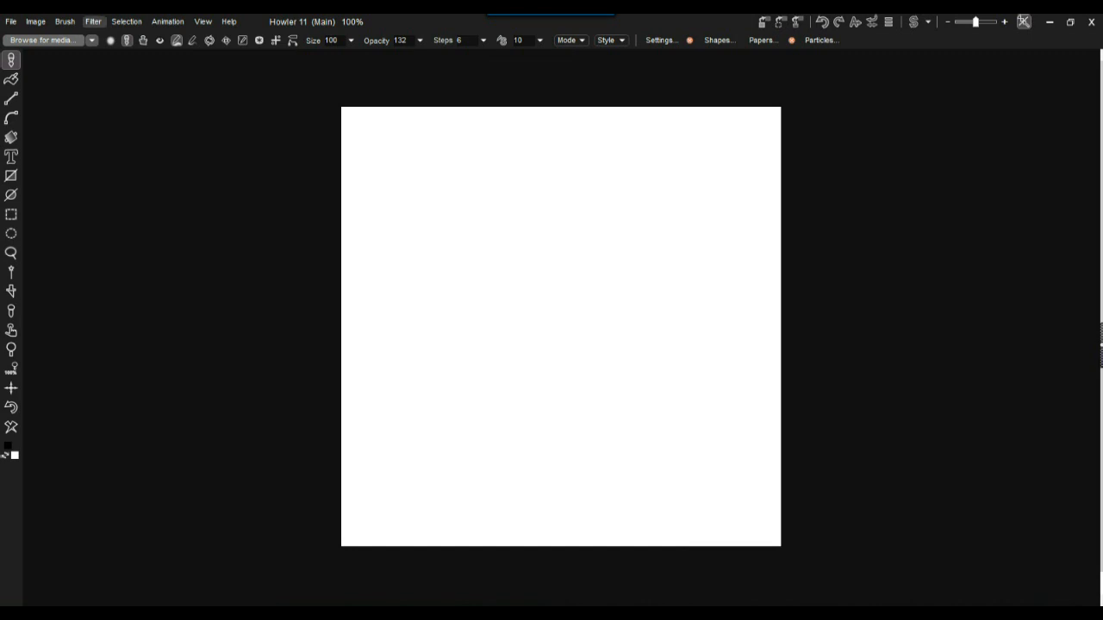
pyautogui.click(92, 21)
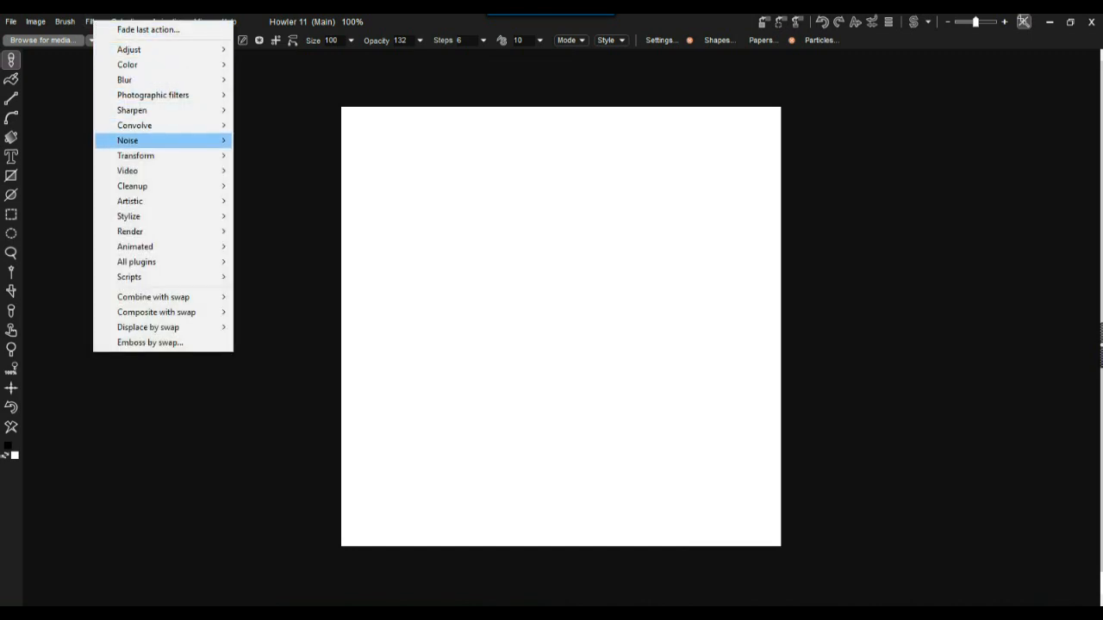
pyautogui.moveTo(173, 155)
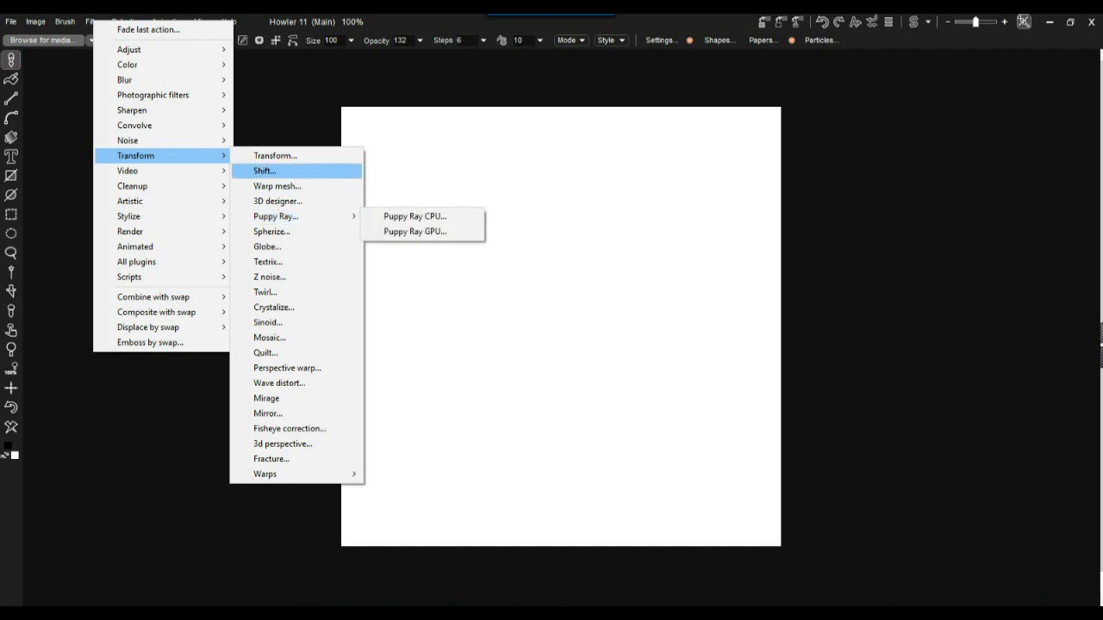
pyautogui.click(234, 40)
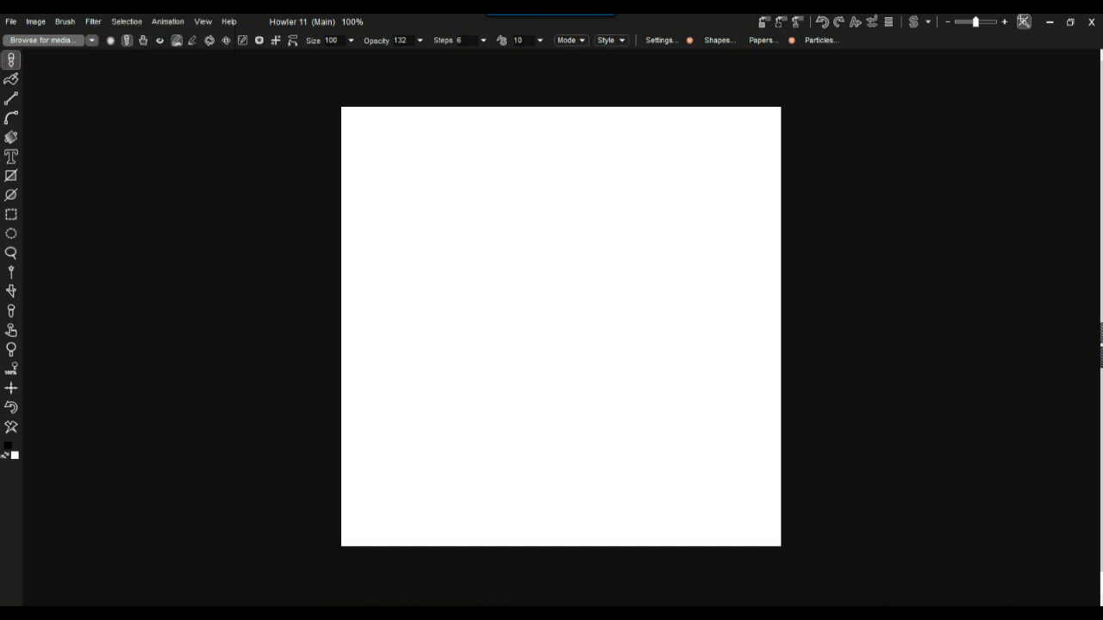
pyautogui.click(11, 22)
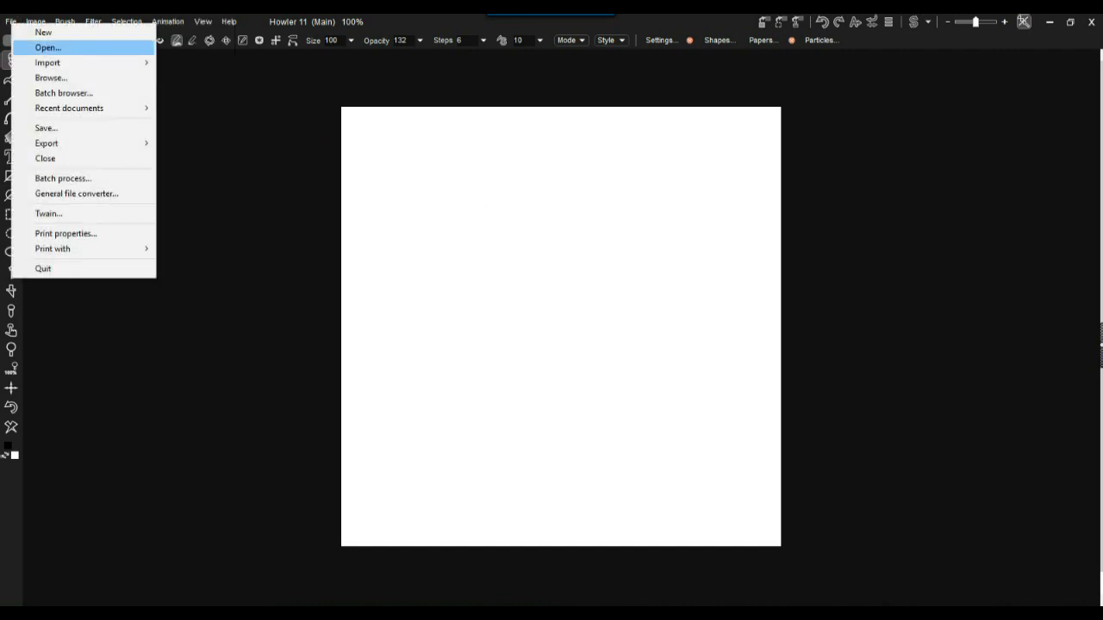
pyautogui.click(76, 193)
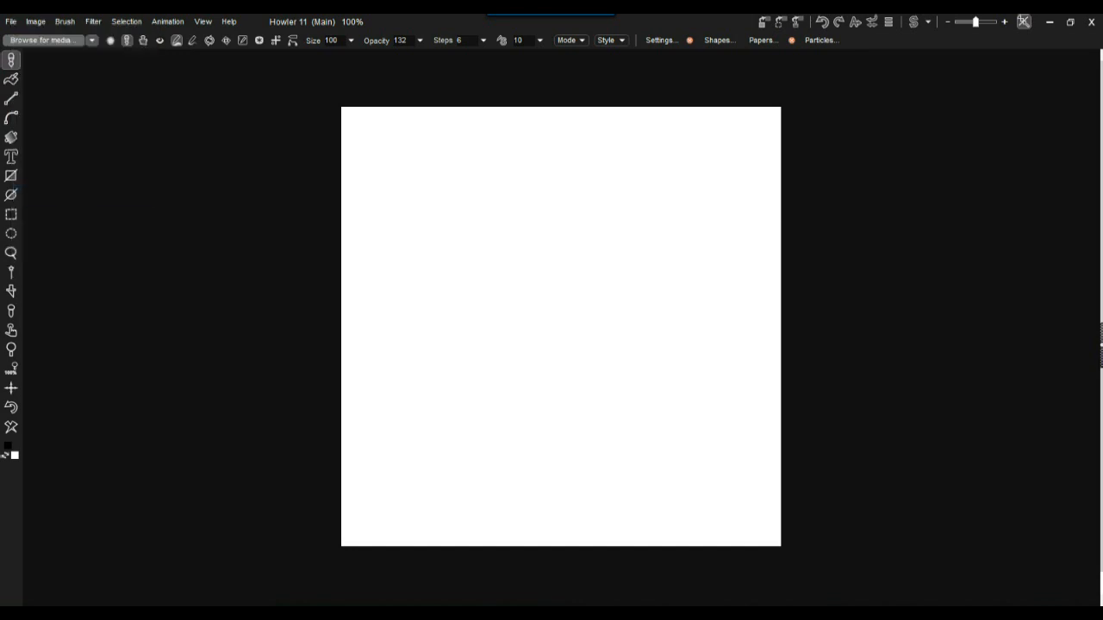
pyautogui.click(388, 194)
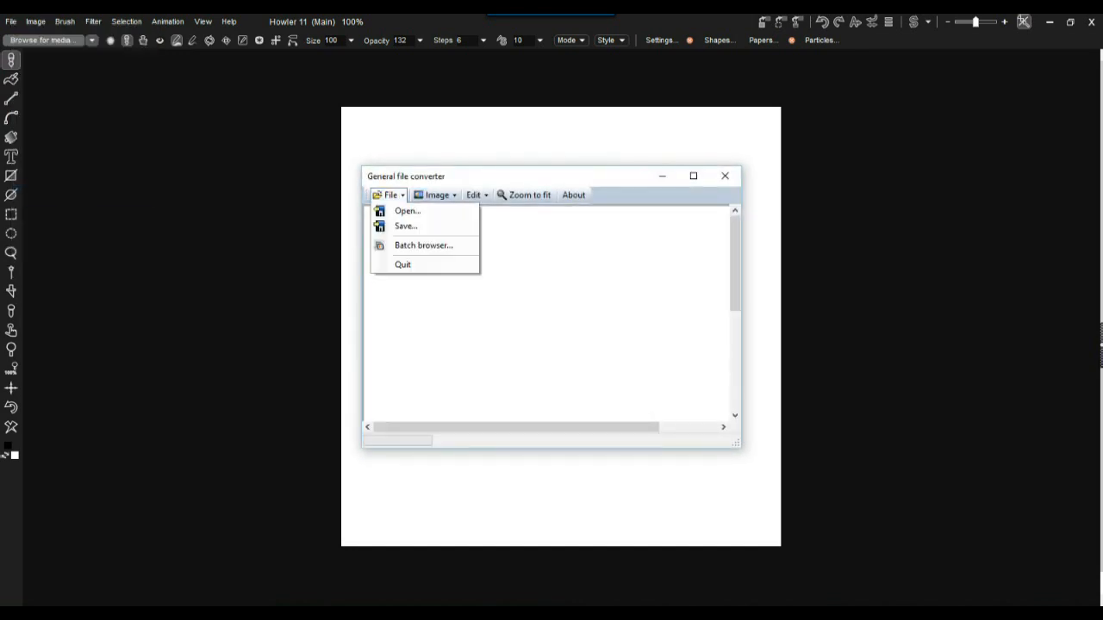
pyautogui.click(400, 209)
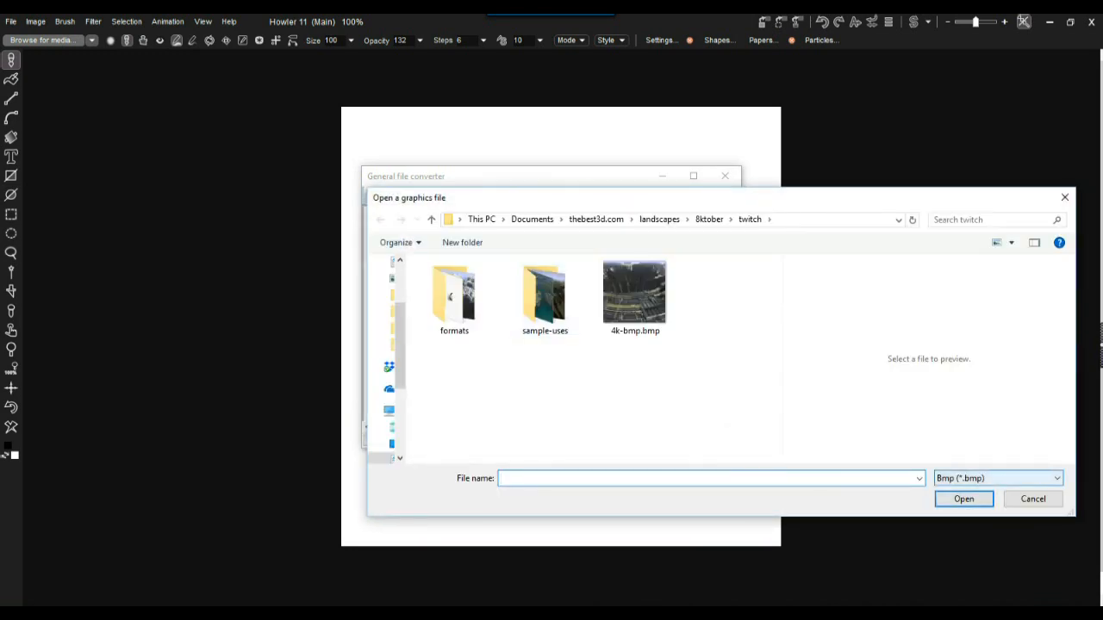
pyautogui.click(1017, 478)
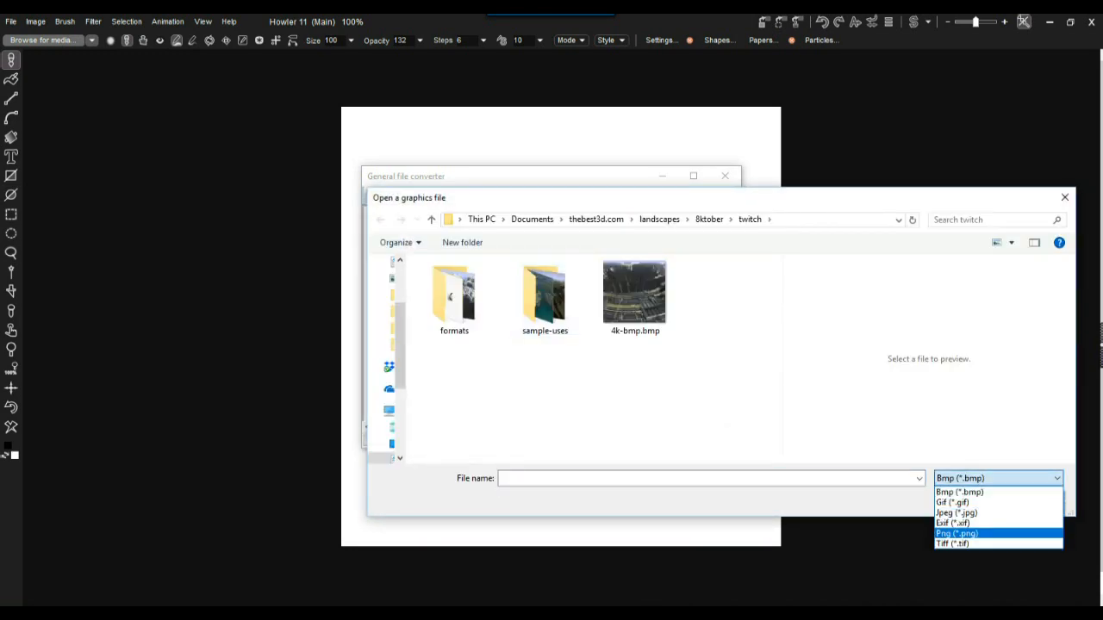
pyautogui.press('Return')
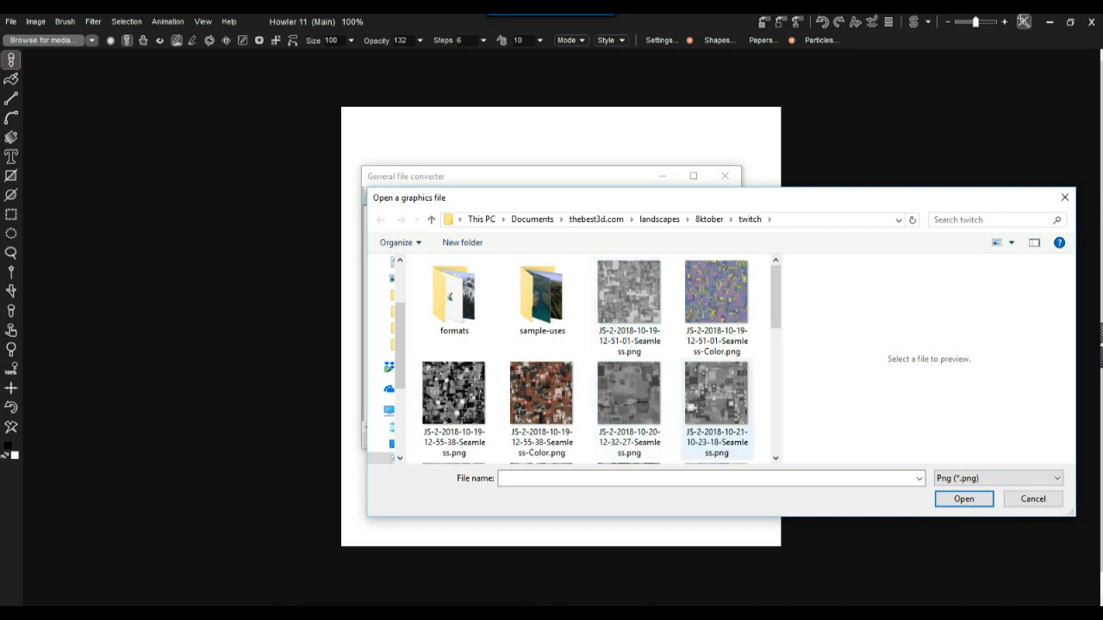
pyautogui.click(716, 409)
pyautogui.click(629, 409)
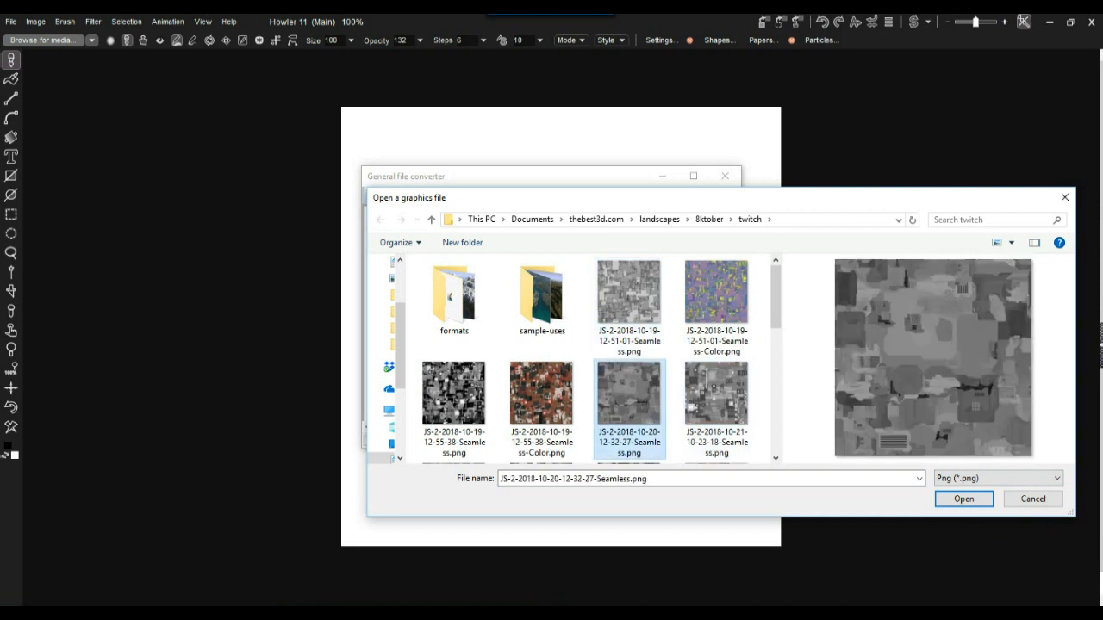
pyautogui.scroll(-1, 629, 410)
pyautogui.press('Return')
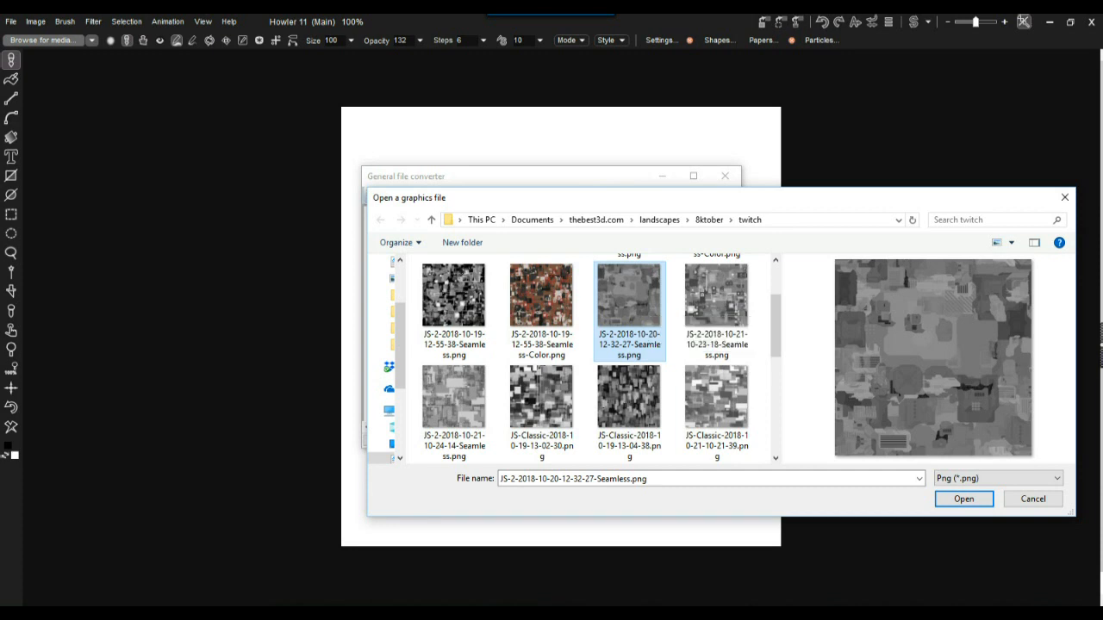
pyautogui.click(963, 499)
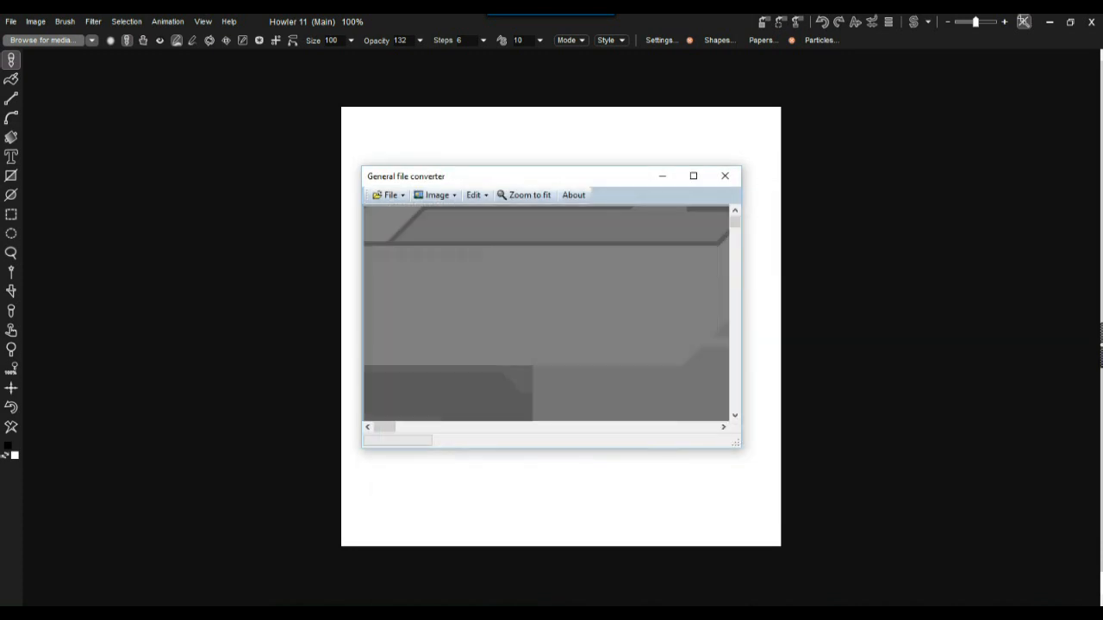
# Enlarge the converter window, then export the loaded texture to PD and close the converter.
pyautogui.moveTo(527, 176); pyautogui.dragTo(265, 82)
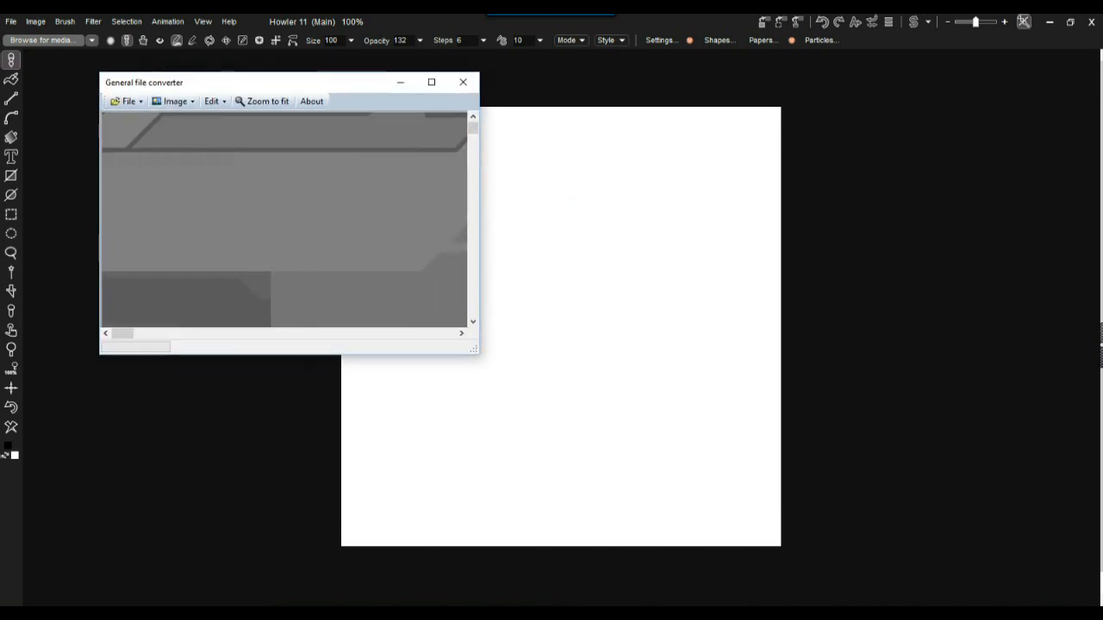
pyautogui.moveTo(473, 349); pyautogui.dragTo(966, 542)
pyautogui.moveTo(965, 136)
pyautogui.mouseDown()
pyautogui.moveTo(965, 237)
pyautogui.moveTo(965, 141)
pyautogui.mouseUp()
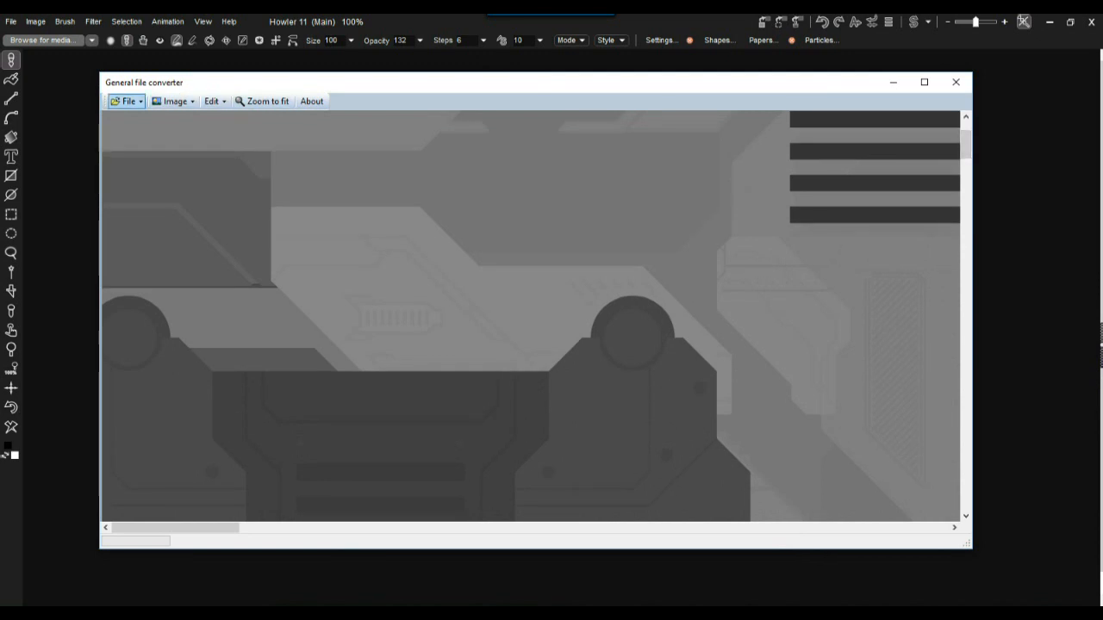
pyautogui.click(172, 101)
pyautogui.moveTo(215, 162)
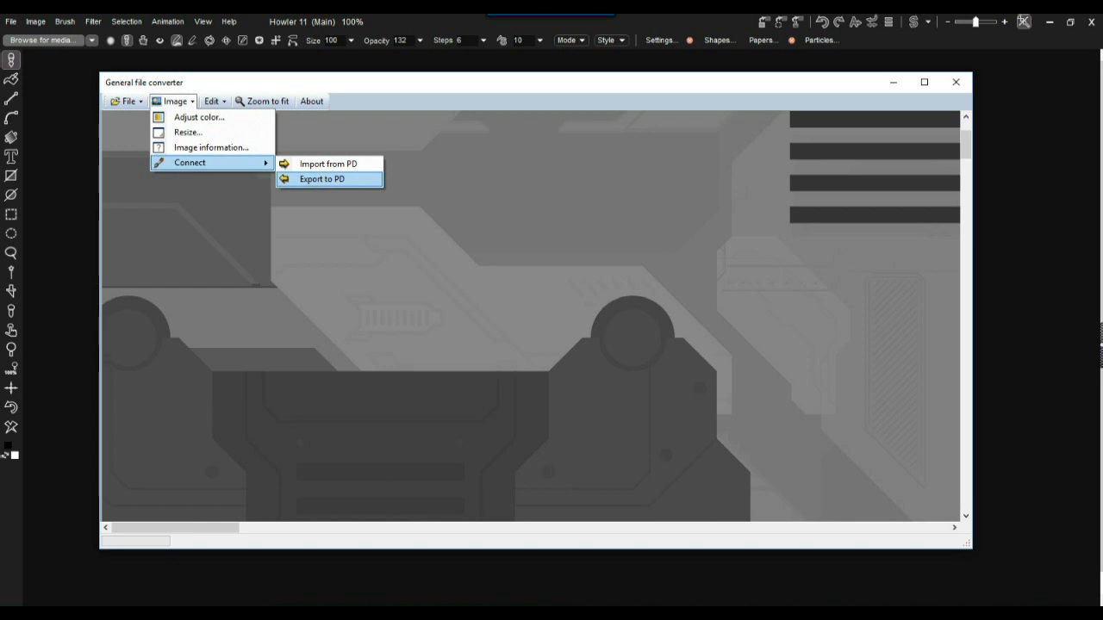
pyautogui.click(321, 178)
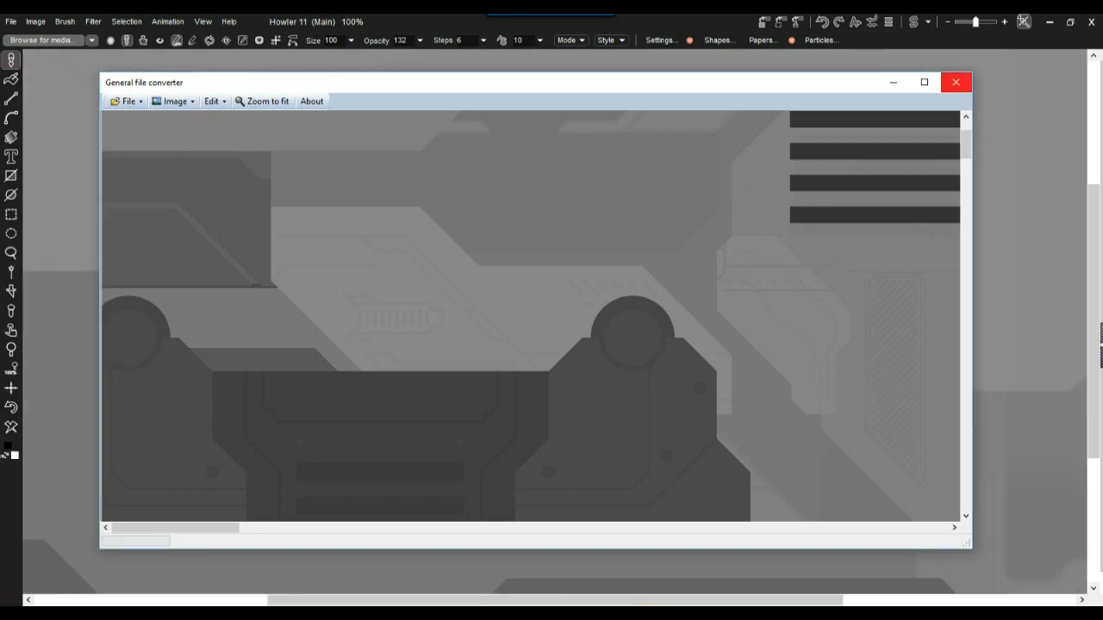
pyautogui.click(955, 82)
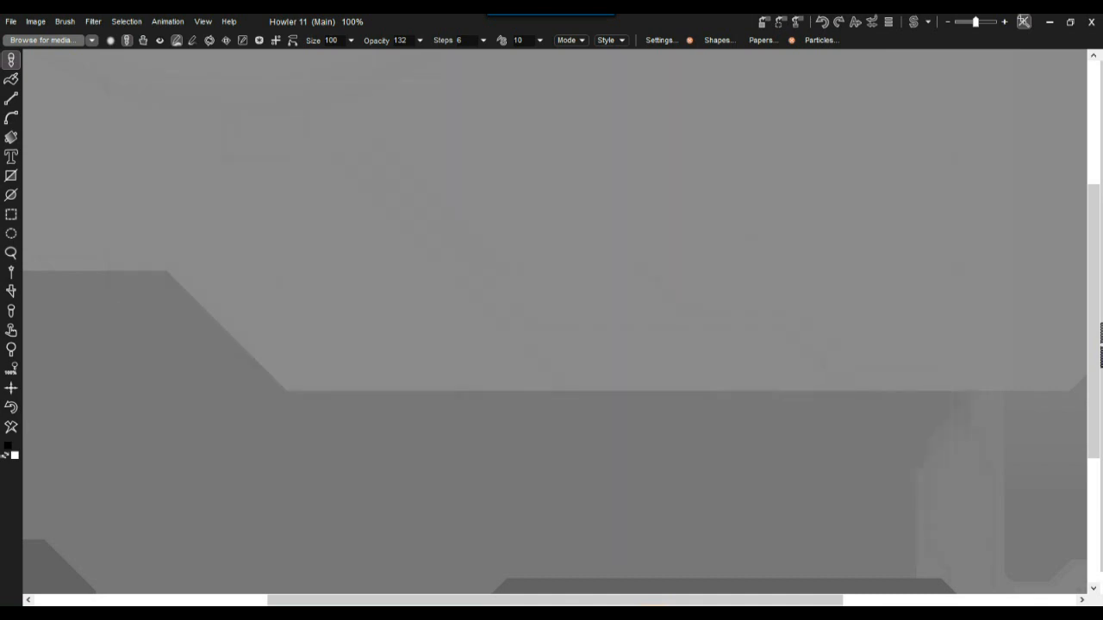
pyautogui.scroll(-3, 562, 327)
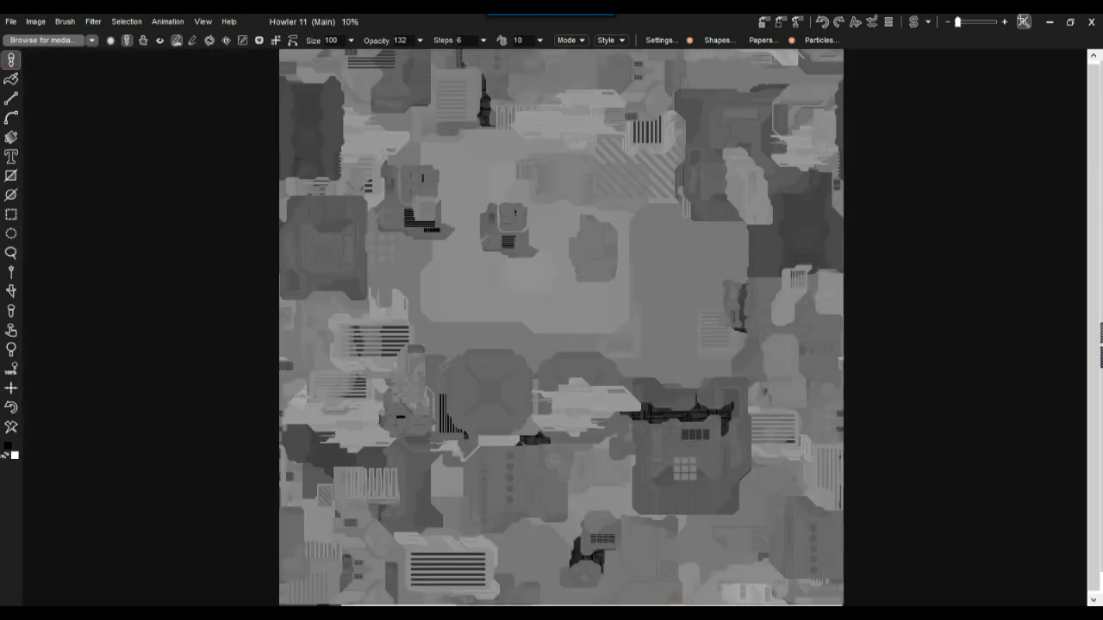
# Check the exported texture's buffer width, height and memory use in the image information.
pyautogui.scroll(1, 562, 327)
pyautogui.click(36, 21)
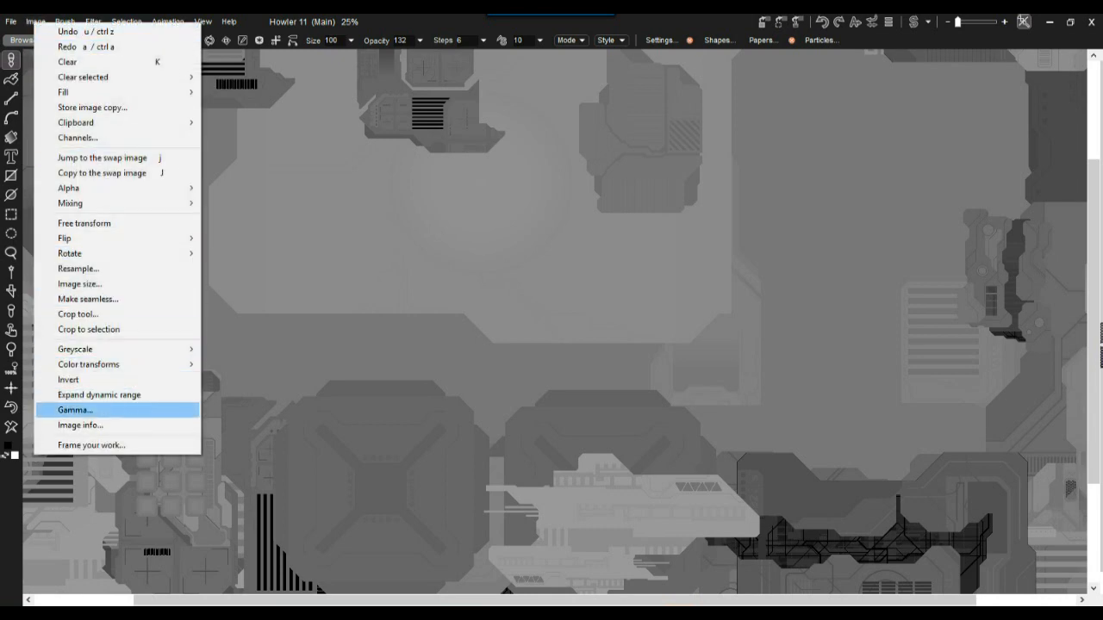
pyautogui.click(80, 425)
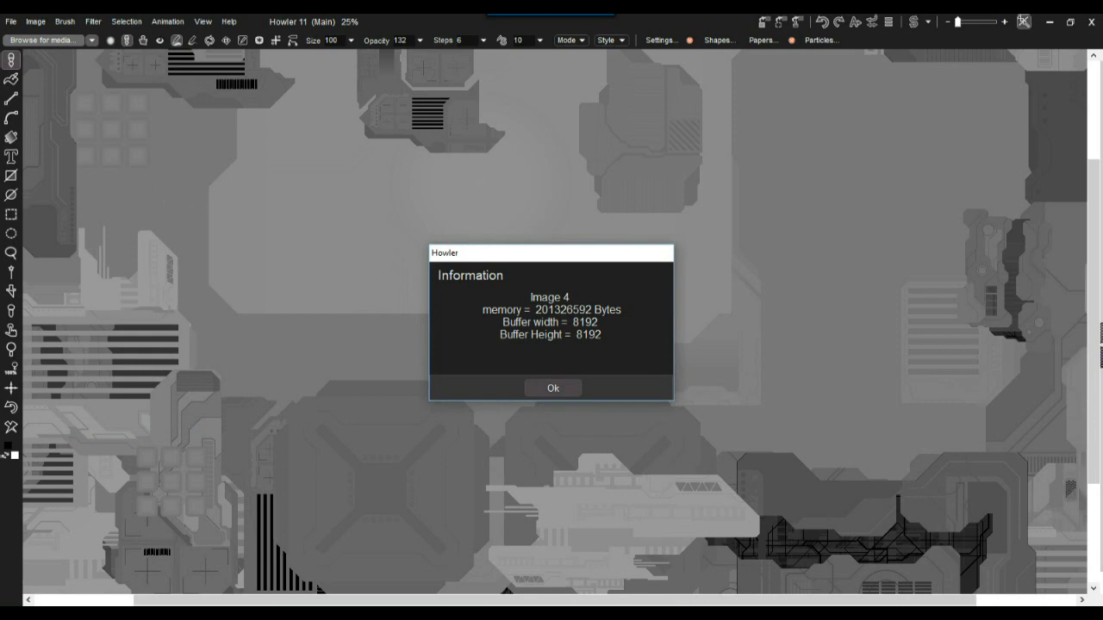
pyautogui.click(553, 387)
# Examine the exported texture's detail at several zoom levels, ending with the whole image in view.
pyautogui.press('-')
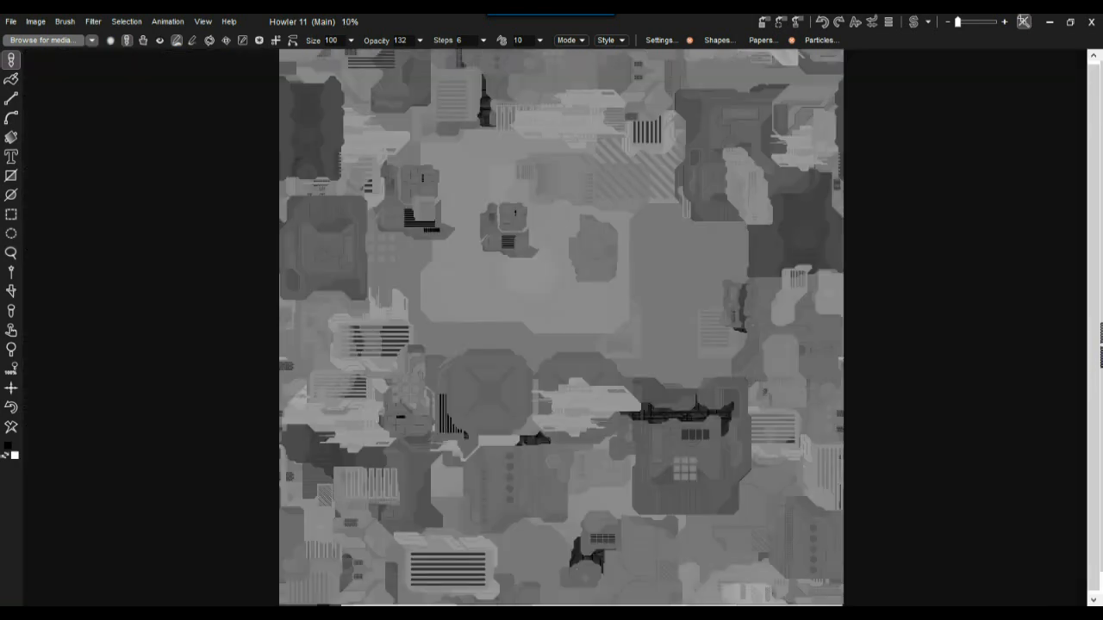
pyautogui.press('+')
pyautogui.press('+')
pyautogui.press('+')
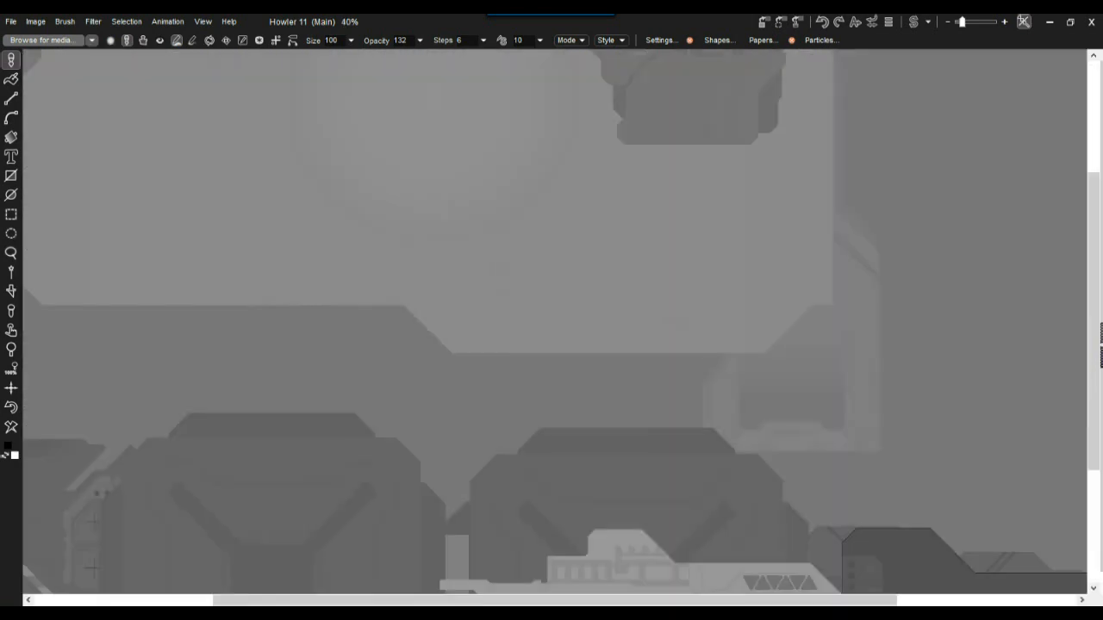
pyautogui.press('-')
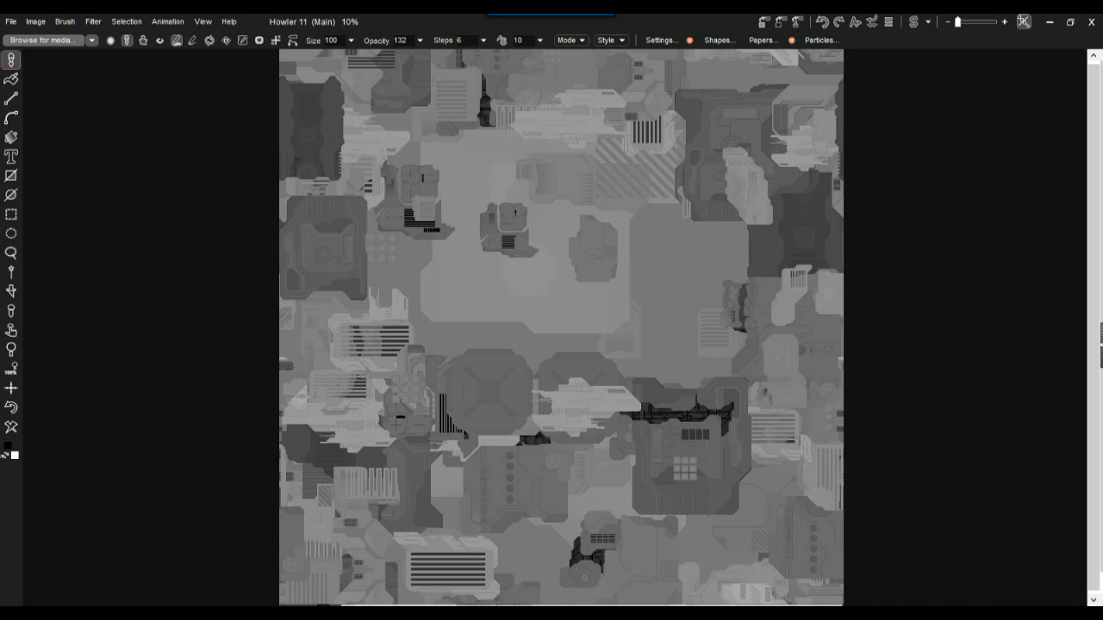
pyautogui.scroll(5, 562, 327)
pyautogui.scroll(-3, 561, 327)
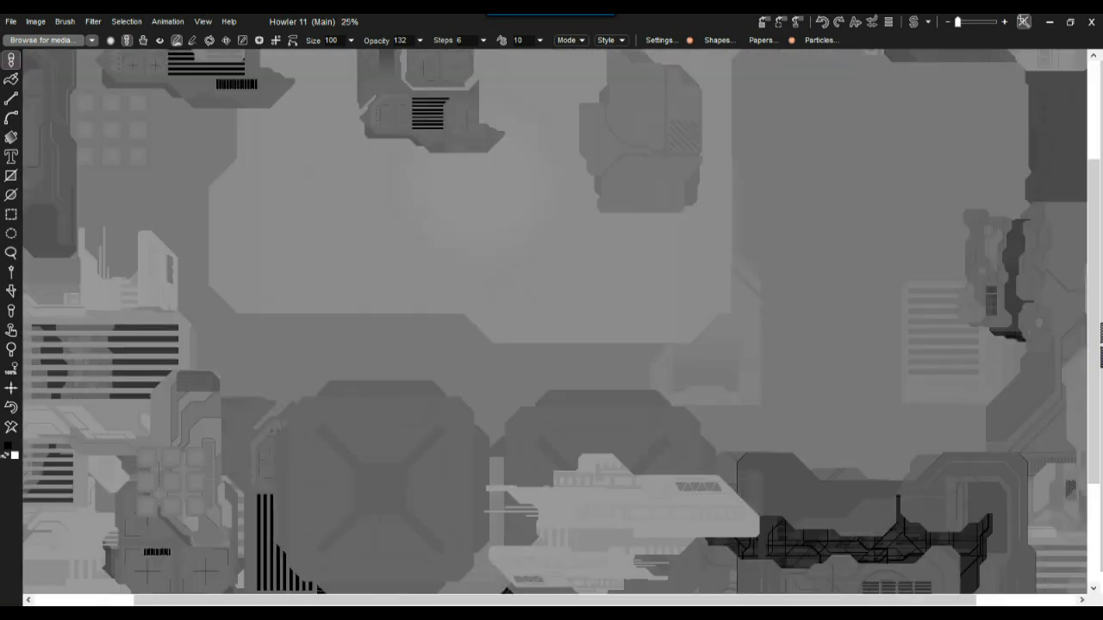
pyautogui.scroll(-2, 562, 327)
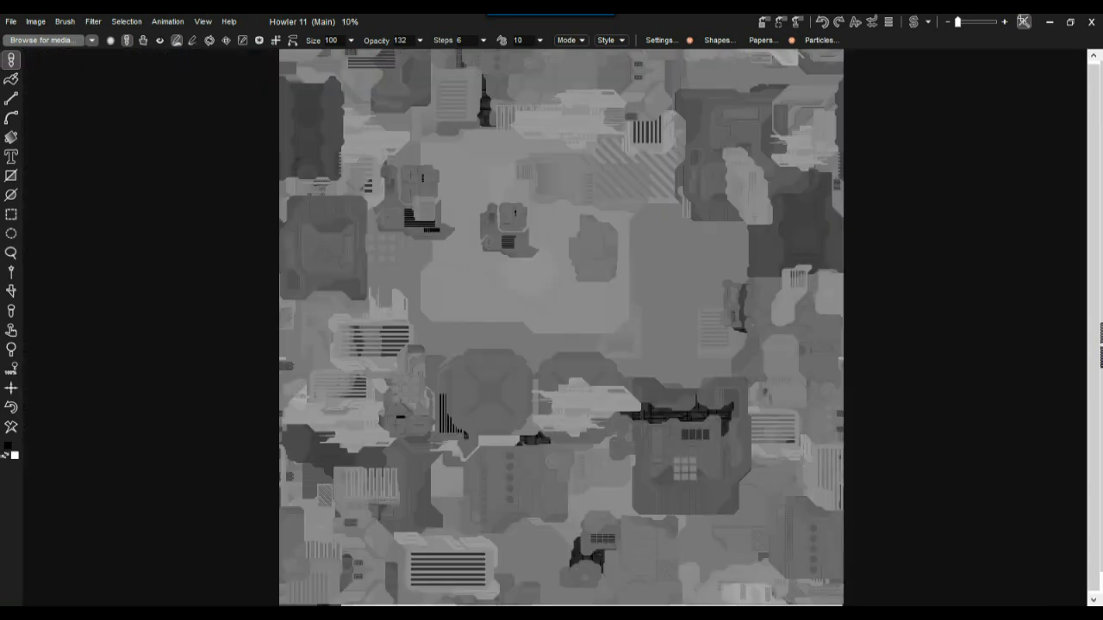
# Open the texture in Puppy Ray GPU and place its window beside the canvas so that the render stays visible.
pyautogui.moveTo(561, 328); pyautogui.dragTo(795, 327)
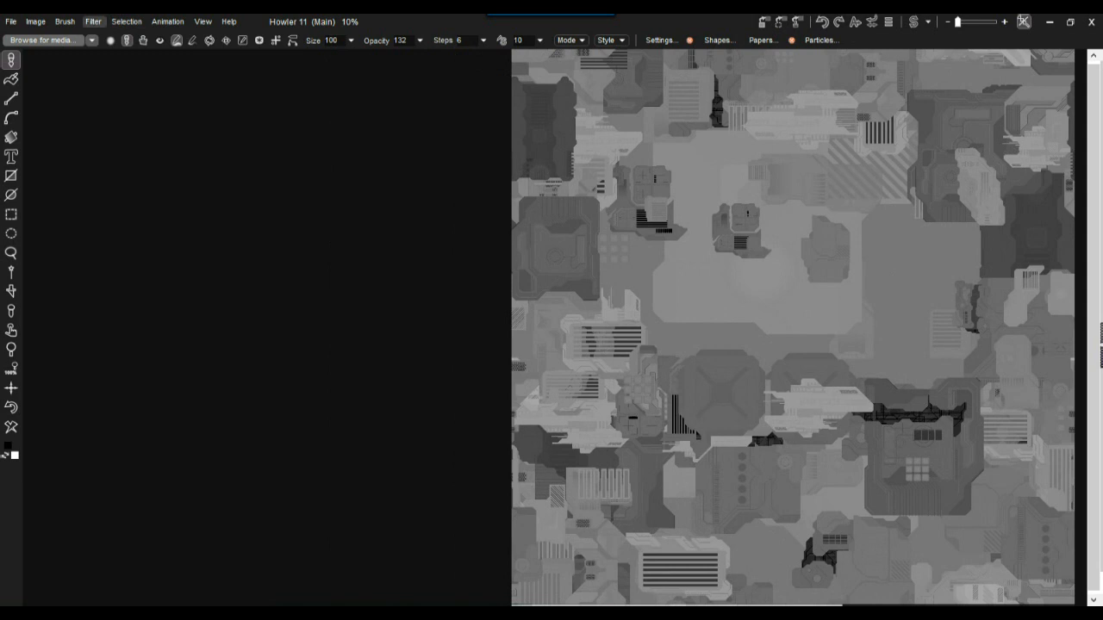
pyautogui.click(93, 22)
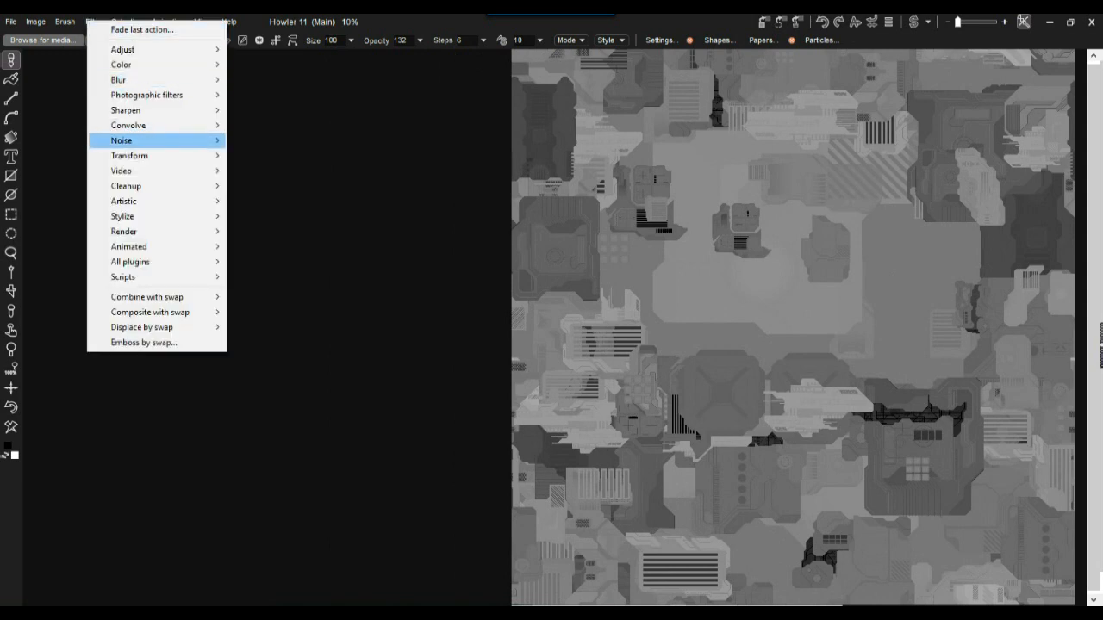
pyautogui.moveTo(129, 155)
pyautogui.moveTo(269, 216)
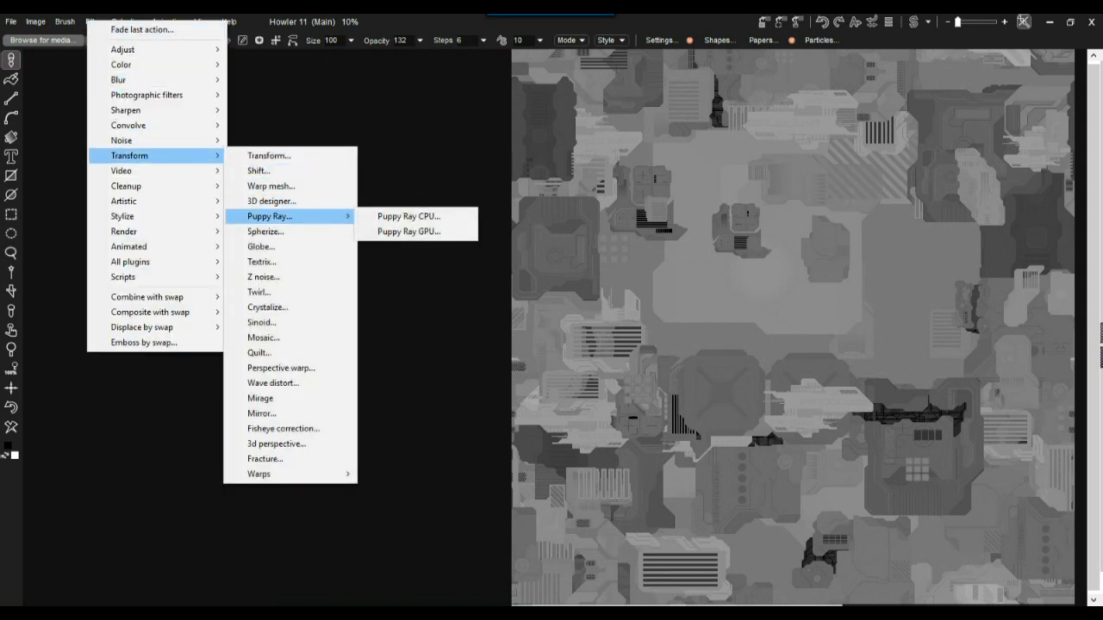
pyautogui.click(408, 231)
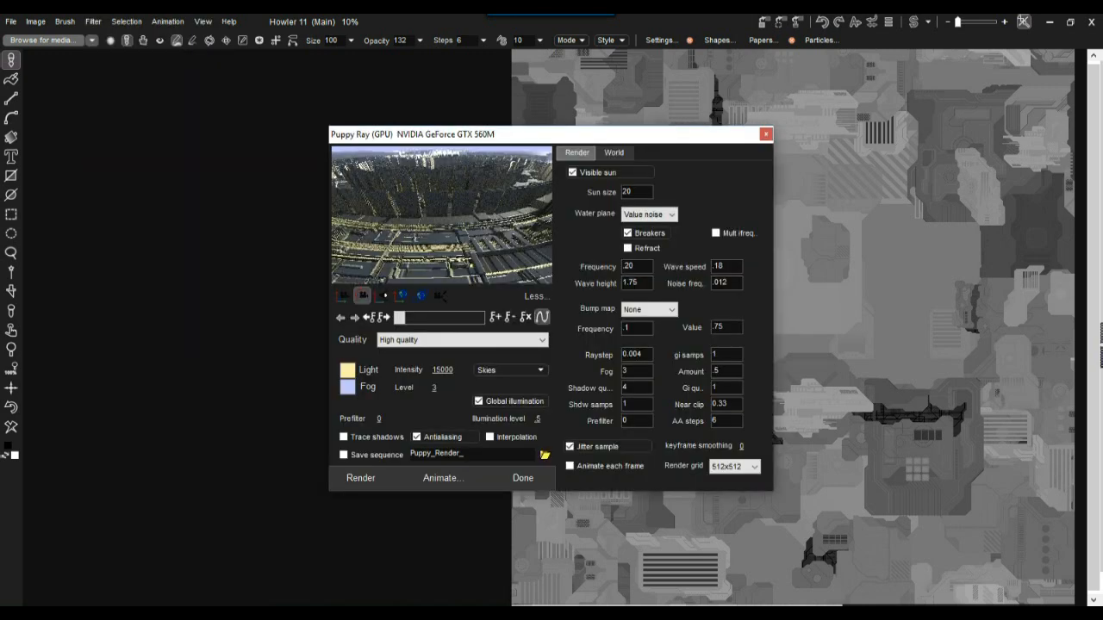
pyautogui.moveTo(550, 134); pyautogui.dragTo(260, 88)
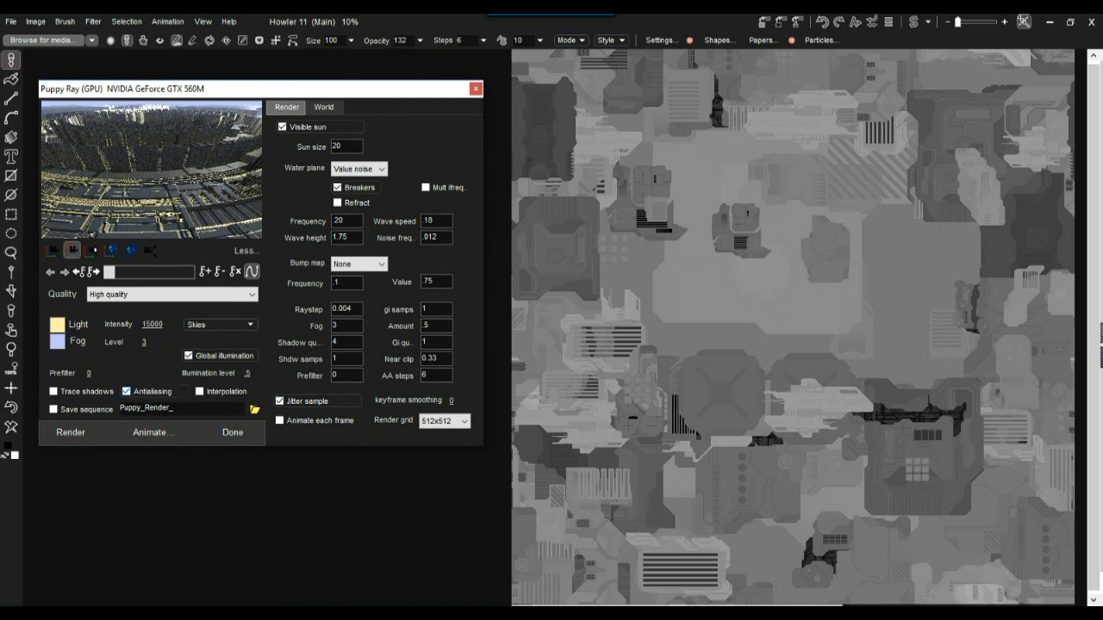
# Turn off antialiasing and set the Puppy Ray render quality to Fast preview.
pyautogui.click(127, 391)
pyautogui.click(171, 294)
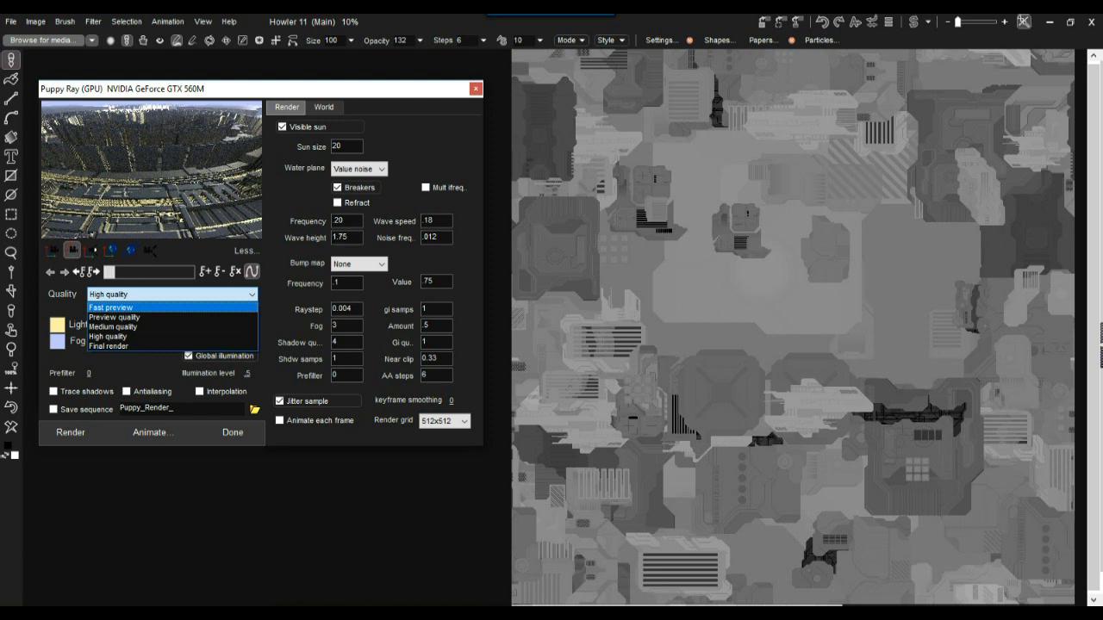
pyautogui.click(110, 308)
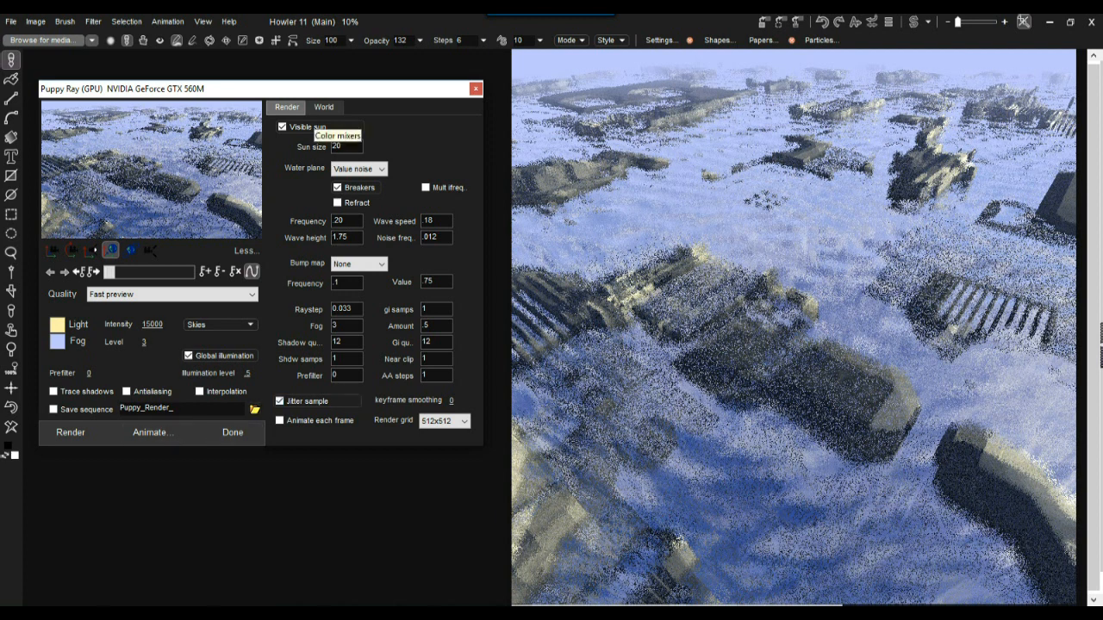
# Keep the water plane on Value noise and enable Refract for the water.
pyautogui.click(323, 107)
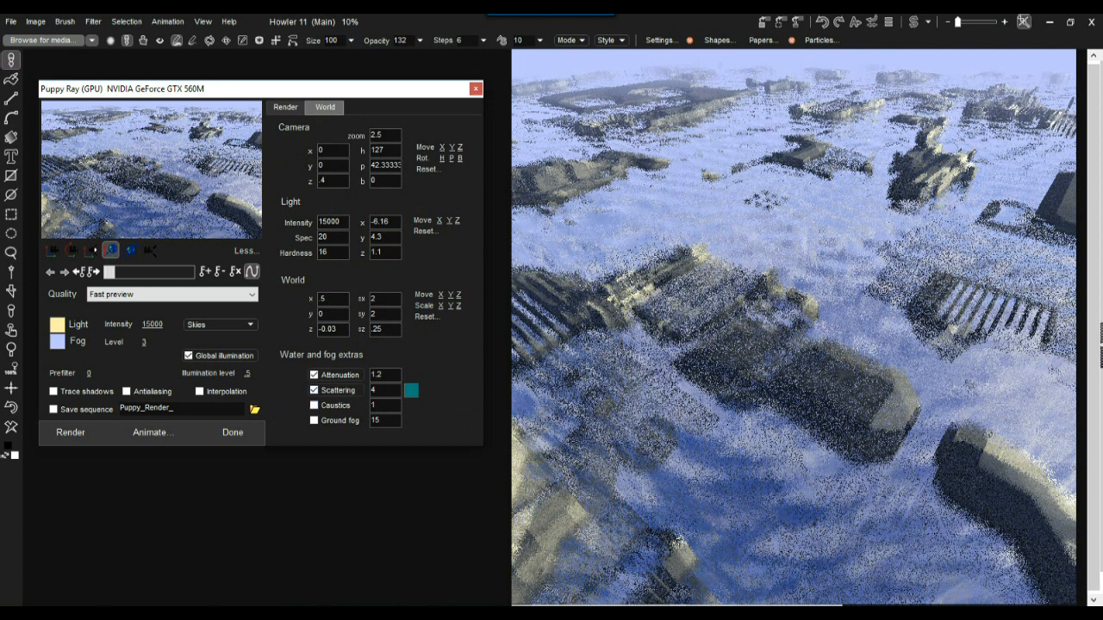
pyautogui.click(286, 107)
pyautogui.click(359, 168)
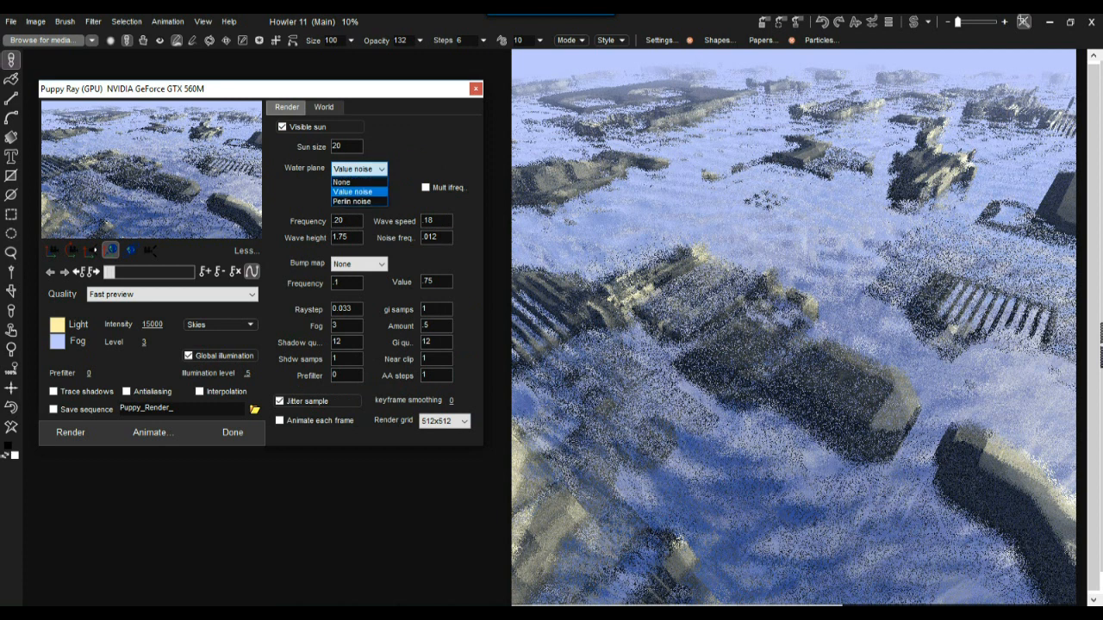
pyautogui.click(352, 191)
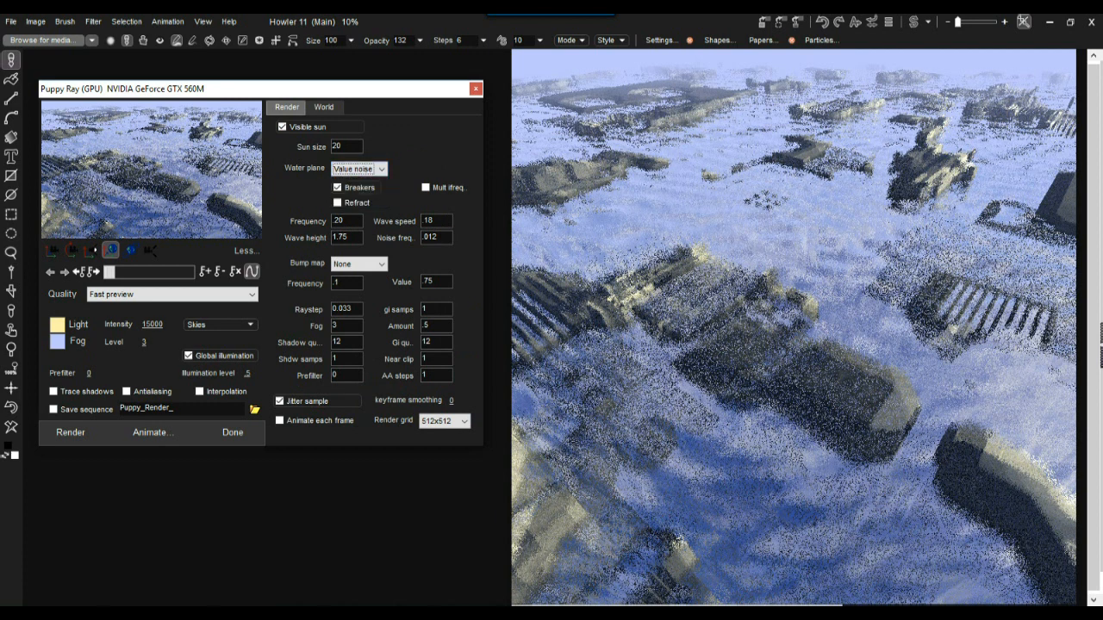
pyautogui.click(337, 203)
# Enable Caustics in the water and fog extras and set its value to 6.
pyautogui.click(324, 107)
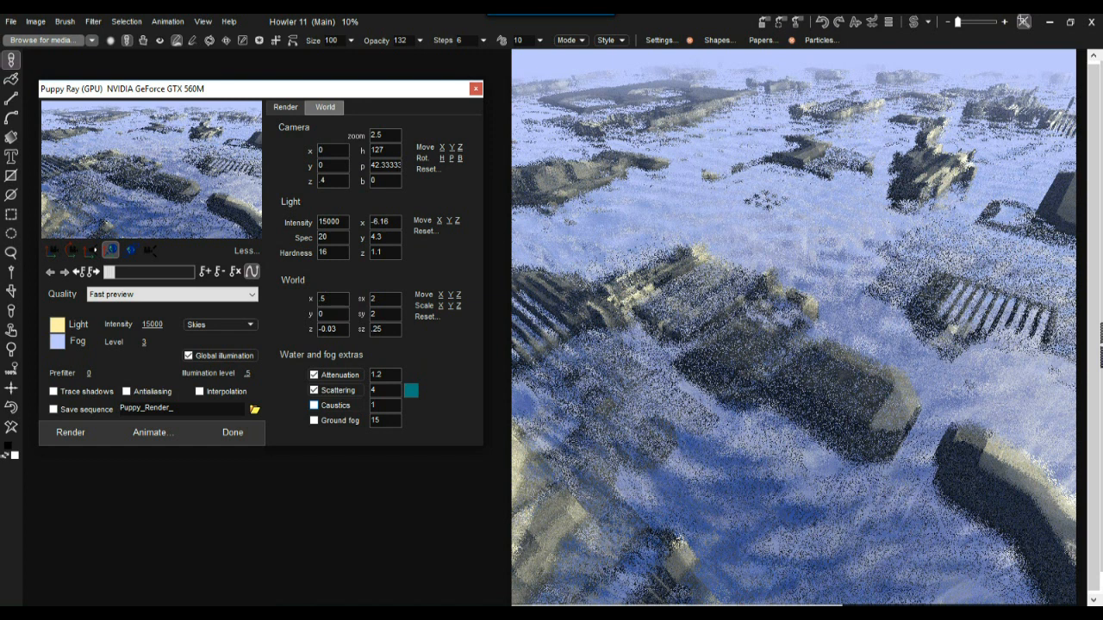
pyautogui.doubleClick(374, 405)
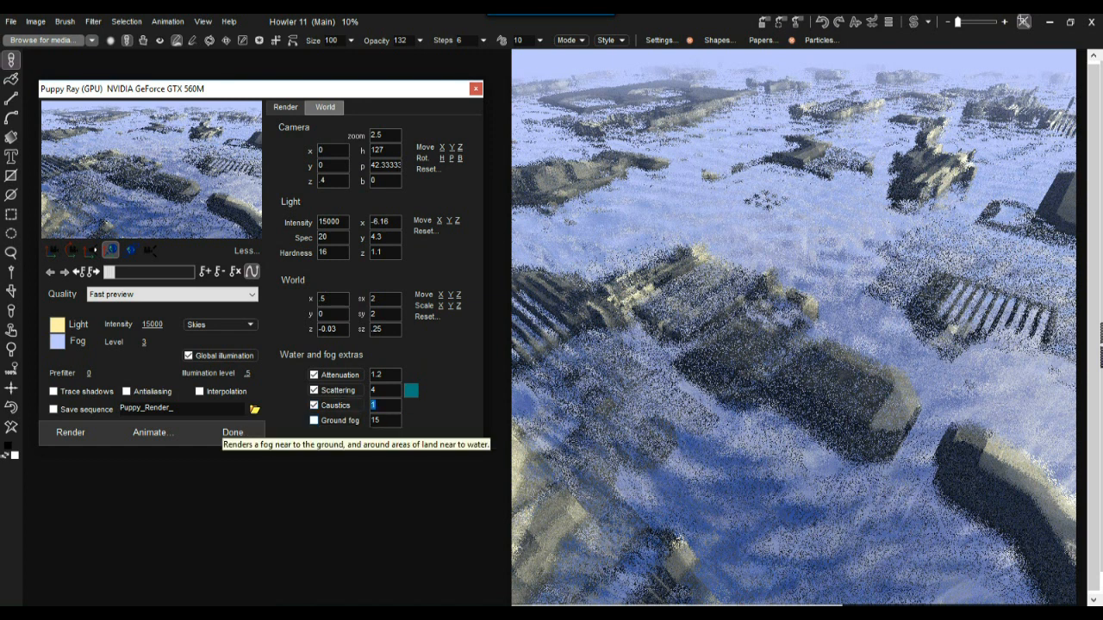
pyautogui.write('6')
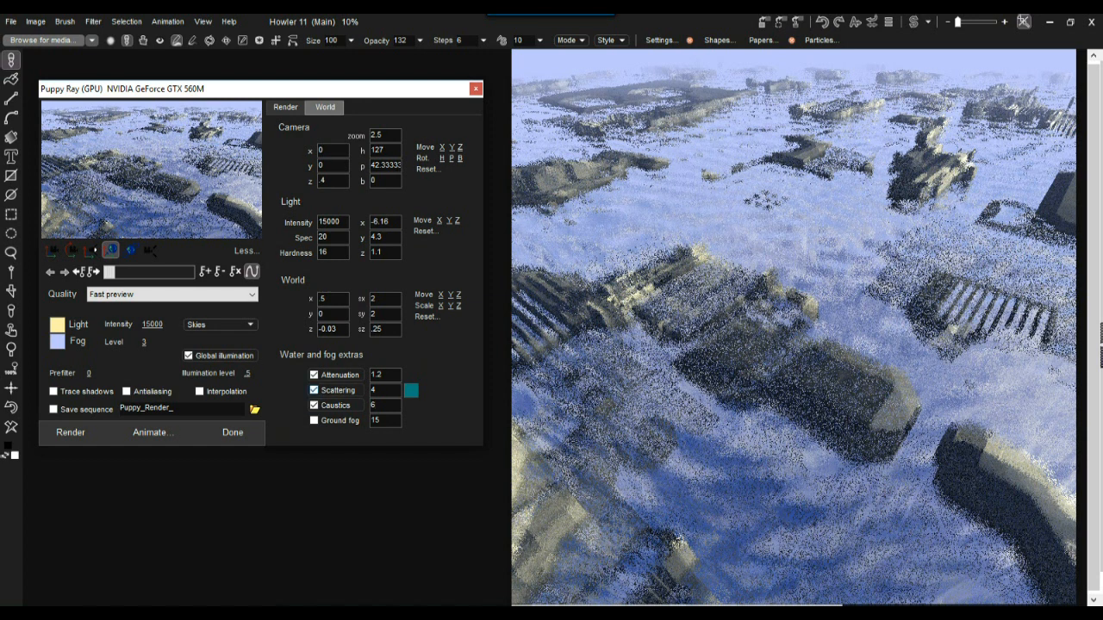
# Set Scattering to 22 with a dark teal colour (R 6, G 54, B 54), enable Ground fog and render the scene.
pyautogui.doubleClick(374, 389)
pyautogui.write('22')
pyautogui.click(411, 390)
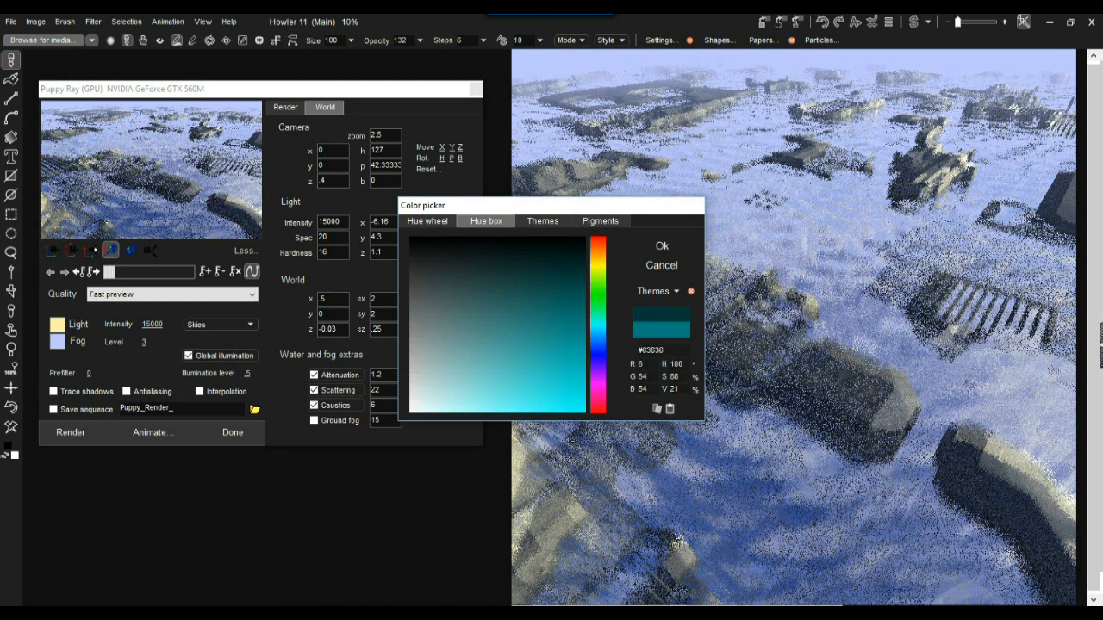
pyautogui.click(662, 246)
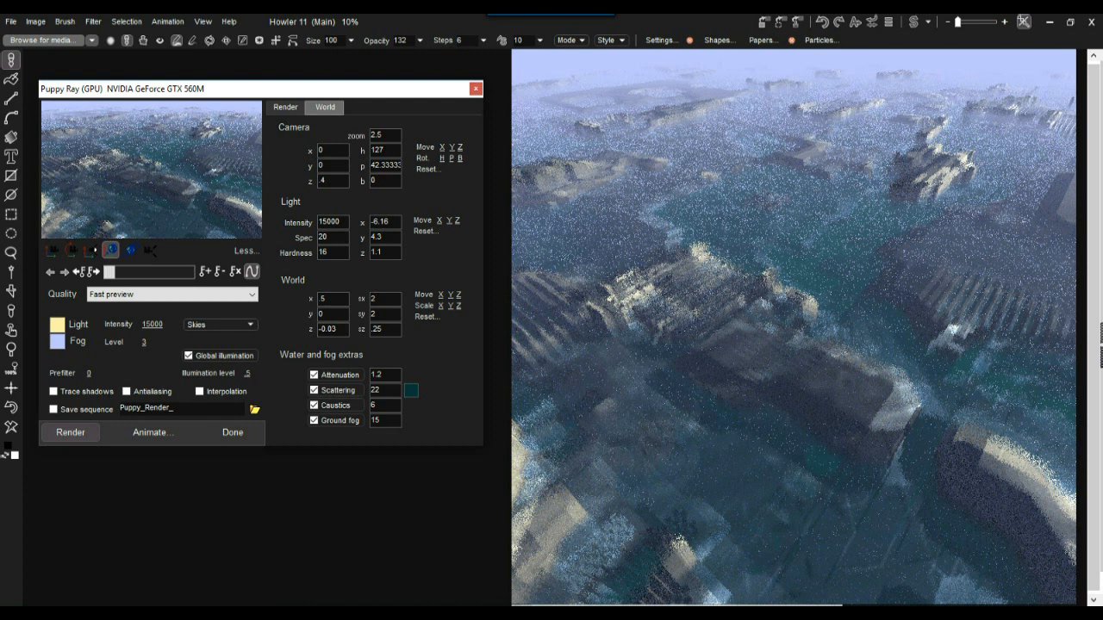
# Set the water's wave height to 6 and its frequency to .10.
pyautogui.click(286, 107)
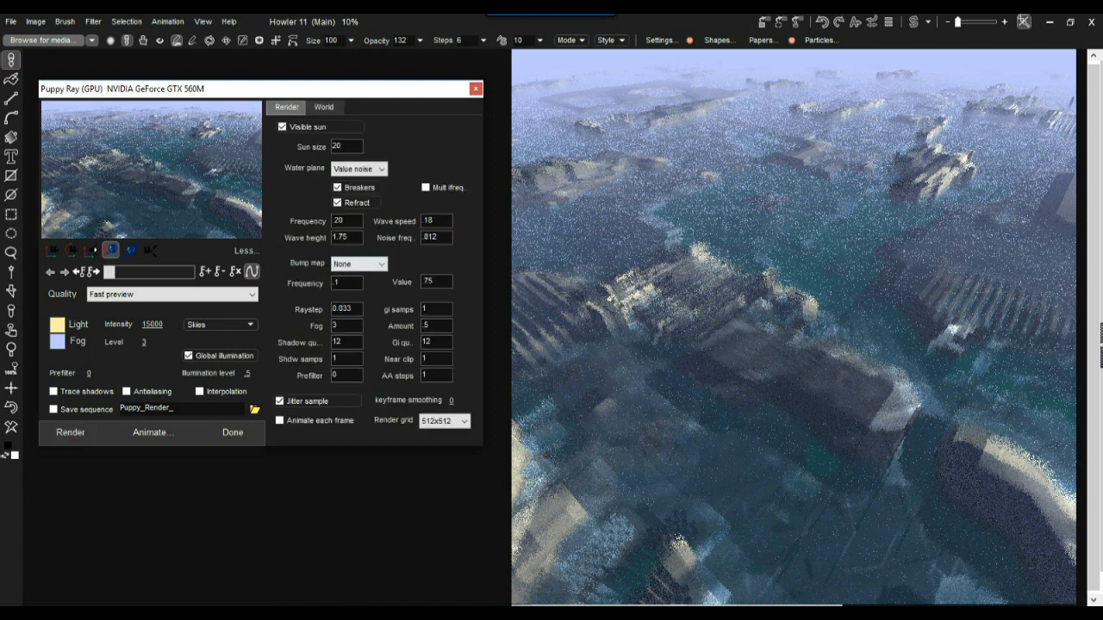
pyautogui.click(346, 237)
pyautogui.write('6')
pyautogui.moveTo(335, 220); pyautogui.dragTo(340, 220)
pyautogui.write('1')
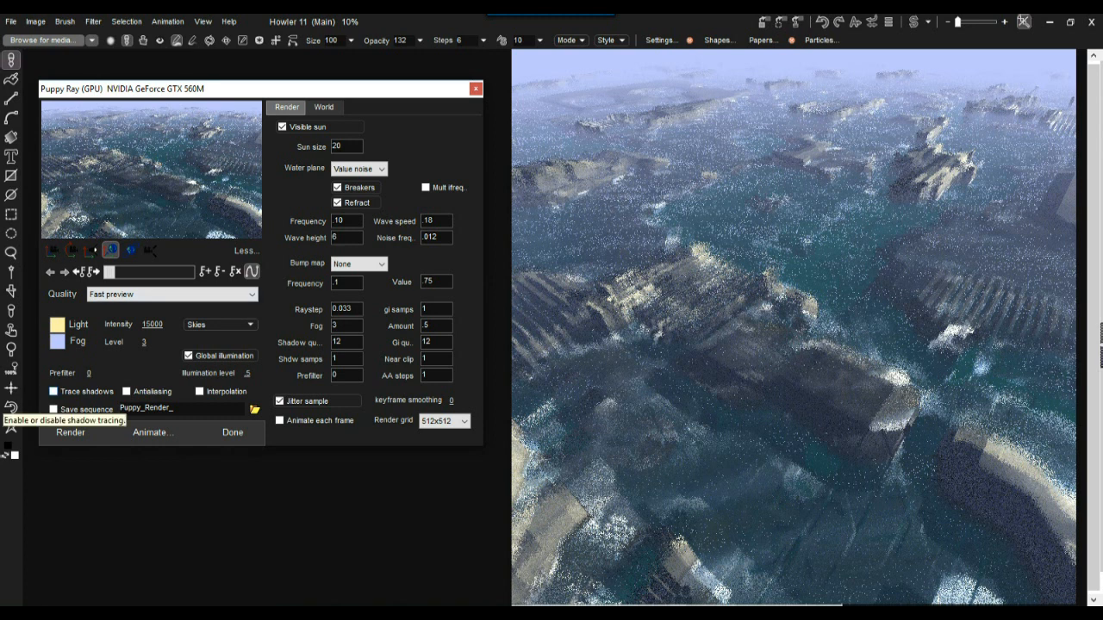
# Enable Trace shadows and set the terrain's bump map to Pitted.
pyautogui.click(54, 391)
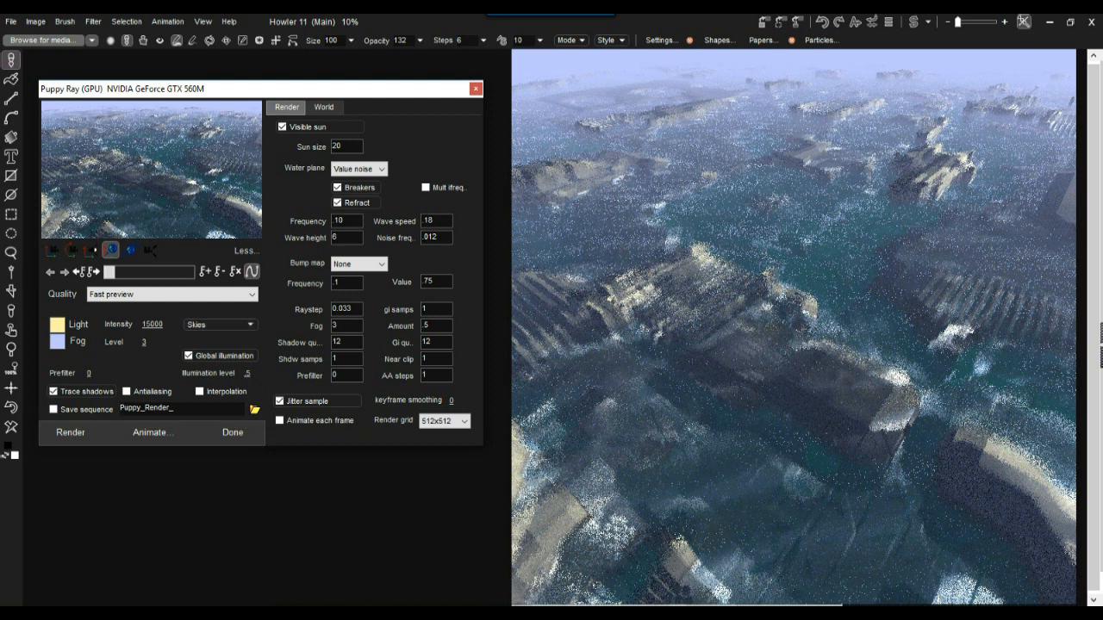
pyautogui.click(359, 264)
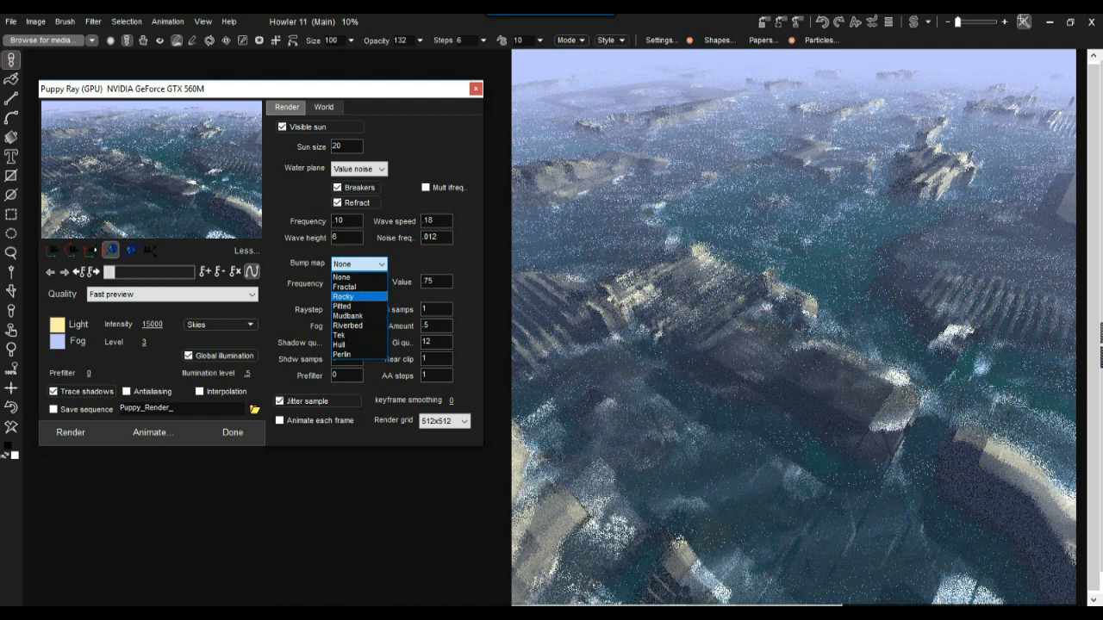
pyautogui.click(342, 305)
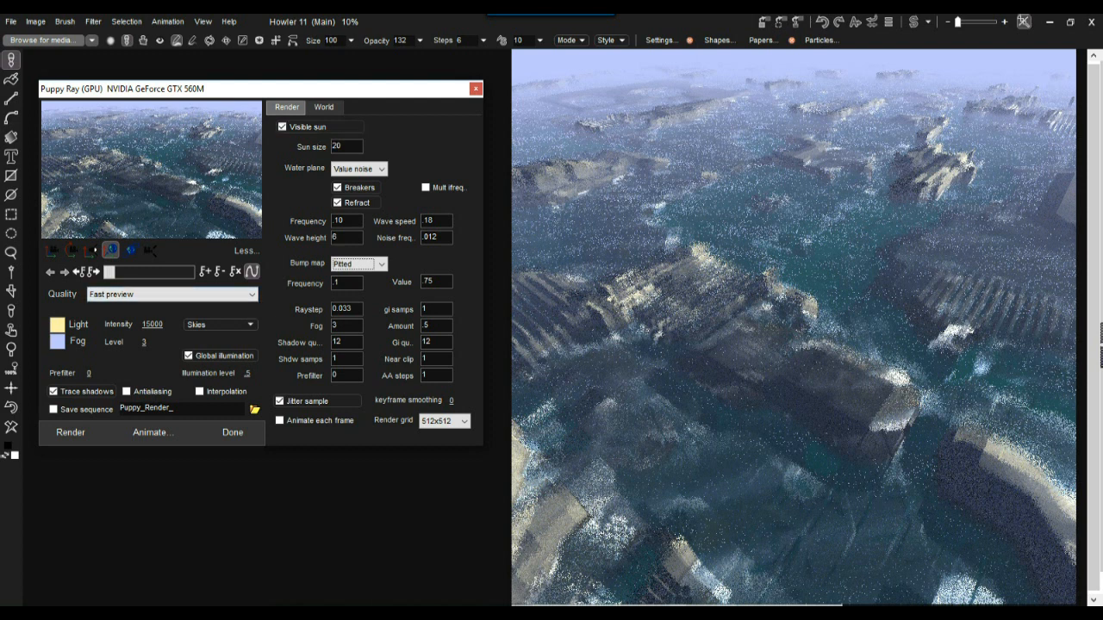
# Try world z scales of .5 and .35 to make the terrain taller.
pyautogui.click(324, 107)
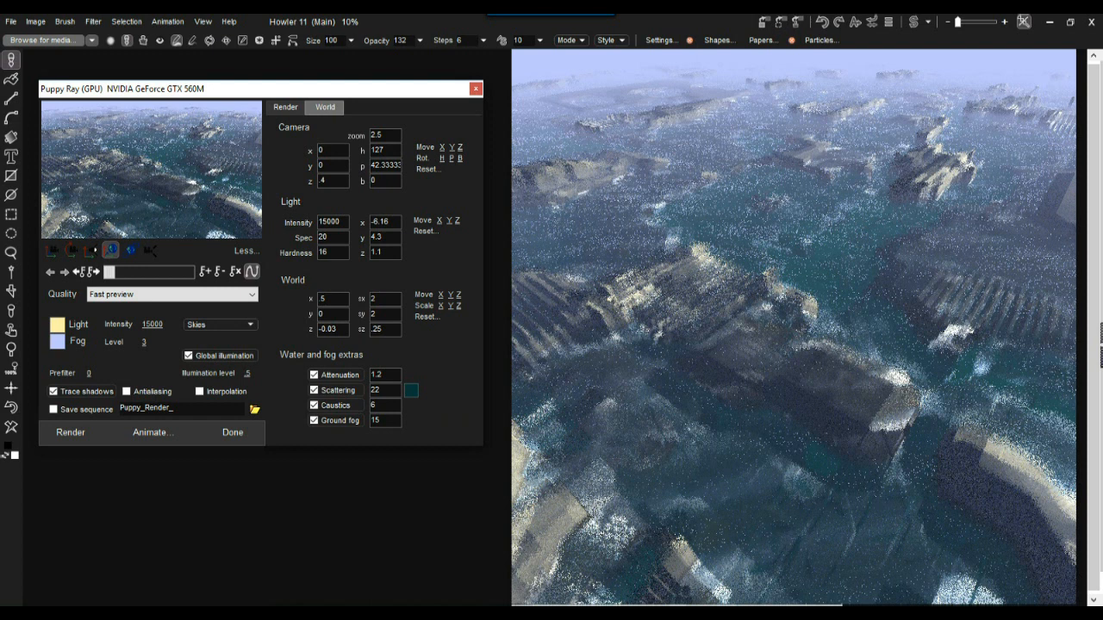
pyautogui.click(130, 250)
pyautogui.moveTo(372, 329); pyautogui.dragTo(383, 329)
pyautogui.write('5')
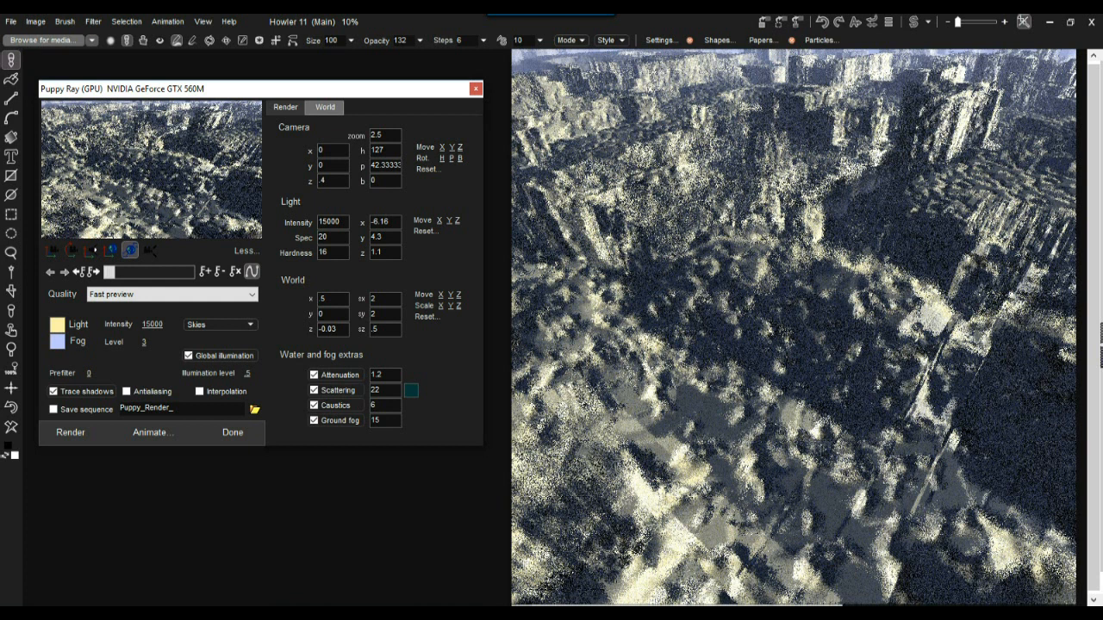
pyautogui.write('3')
pyautogui.press('Return')
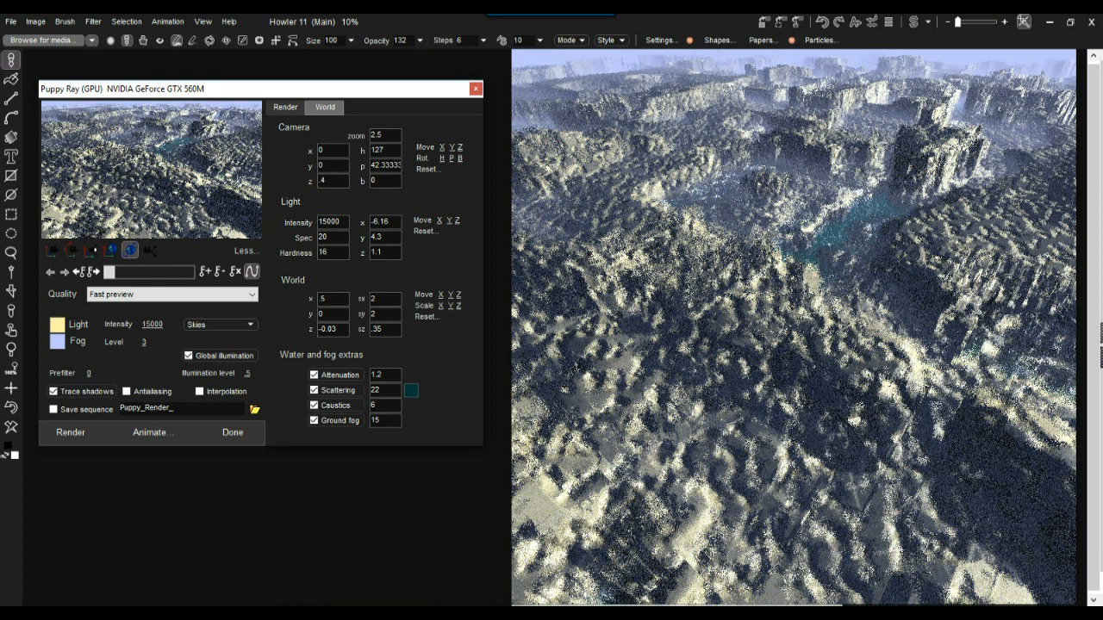
# Try lower world z scales of .25 and .26 for the terrain.
pyautogui.doubleClick(374, 329)
pyautogui.click(381, 329)
pyautogui.moveTo(378, 329); pyautogui.dragTo(372, 329)
pyautogui.write('2')
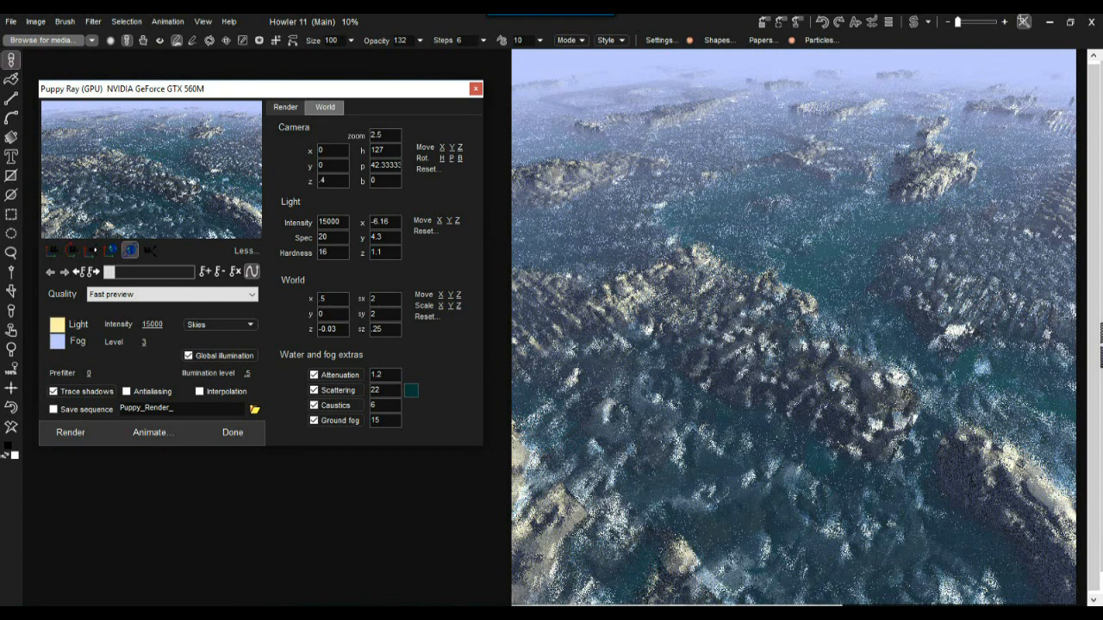
pyautogui.moveTo(382, 329); pyautogui.dragTo(376, 329)
pyautogui.write('6')
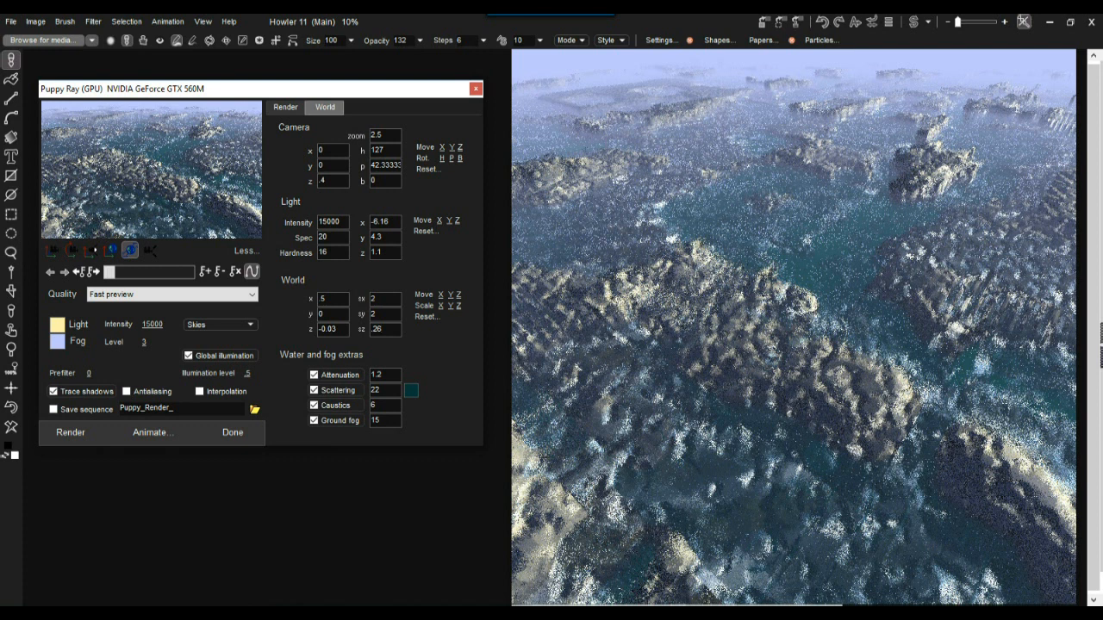
# Set the world's z scale to .28 and its z position to -0.04, then return to the render settings.
pyautogui.doubleClick(377, 329)
pyautogui.write('28')
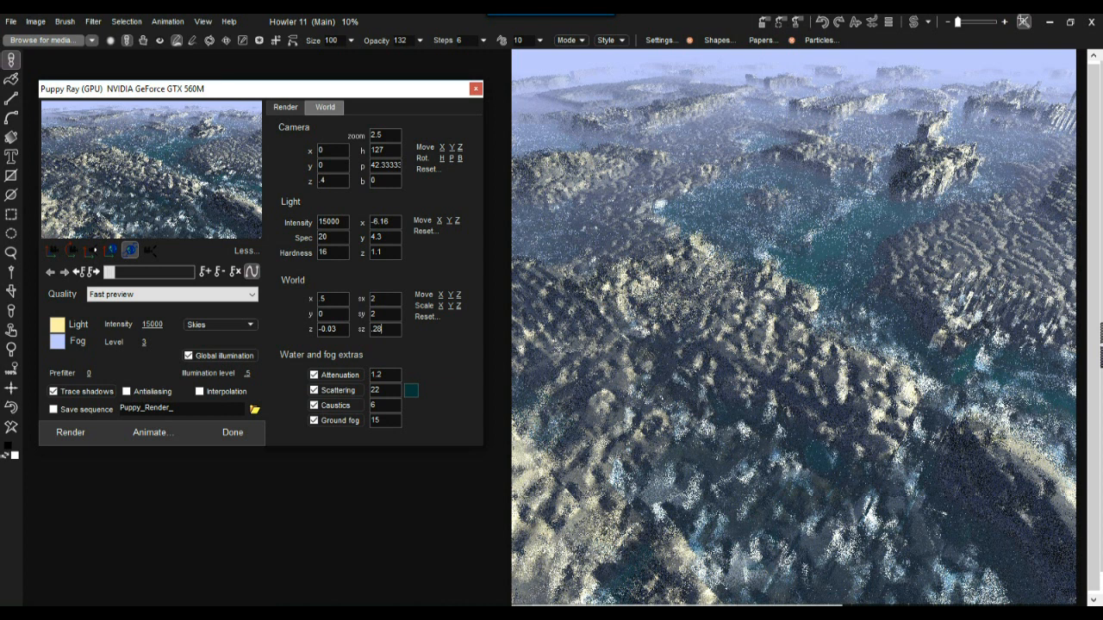
pyautogui.moveTo(332, 329); pyautogui.dragTo(337, 329)
pyautogui.write('4')
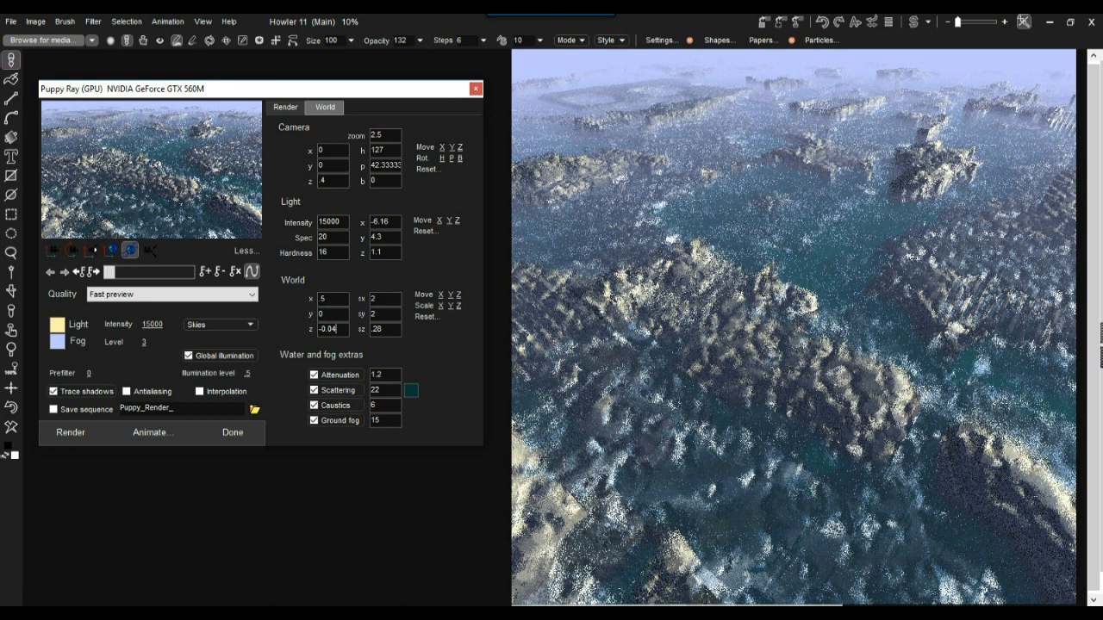
pyautogui.click(286, 107)
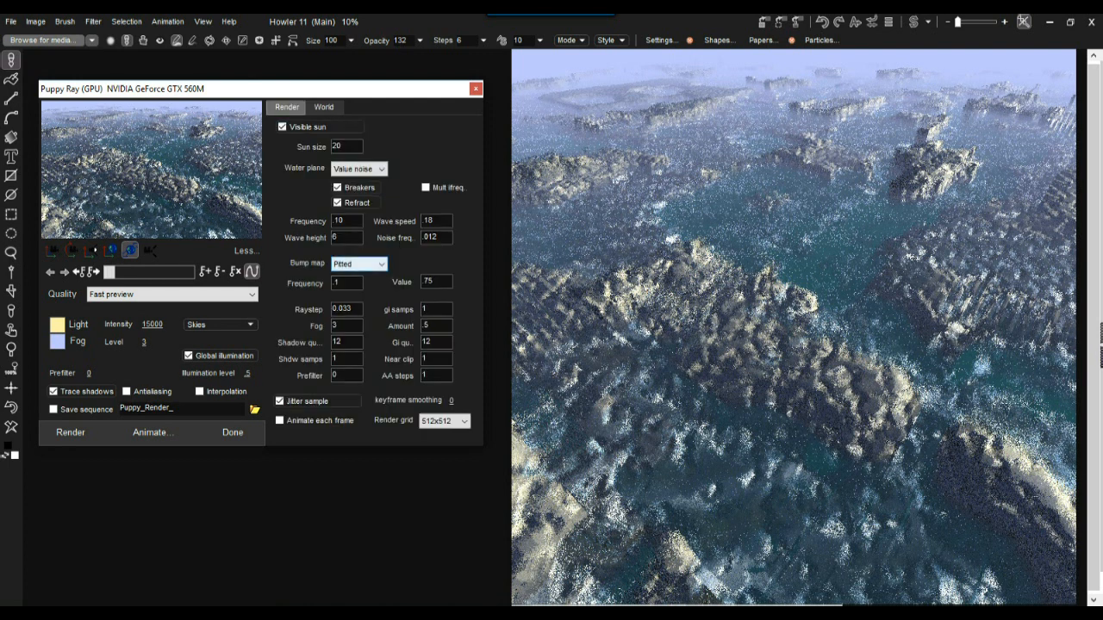
# Switch the render quality from the fast preview to Medium quality for a closer look at the terrain and water.
pyautogui.click(172, 294)
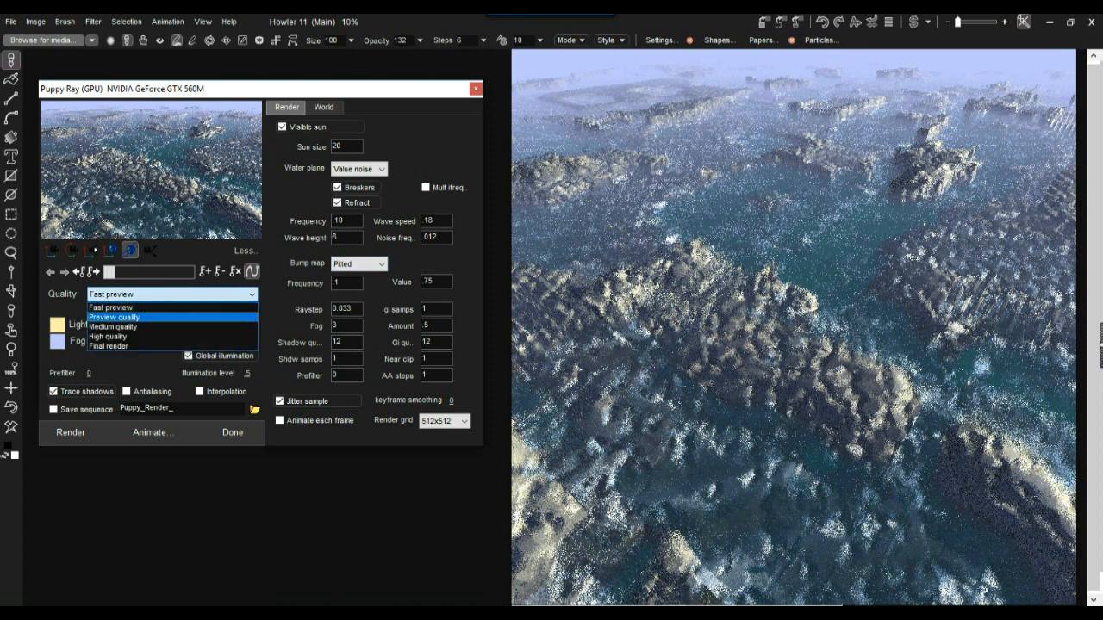
pyautogui.click(113, 326)
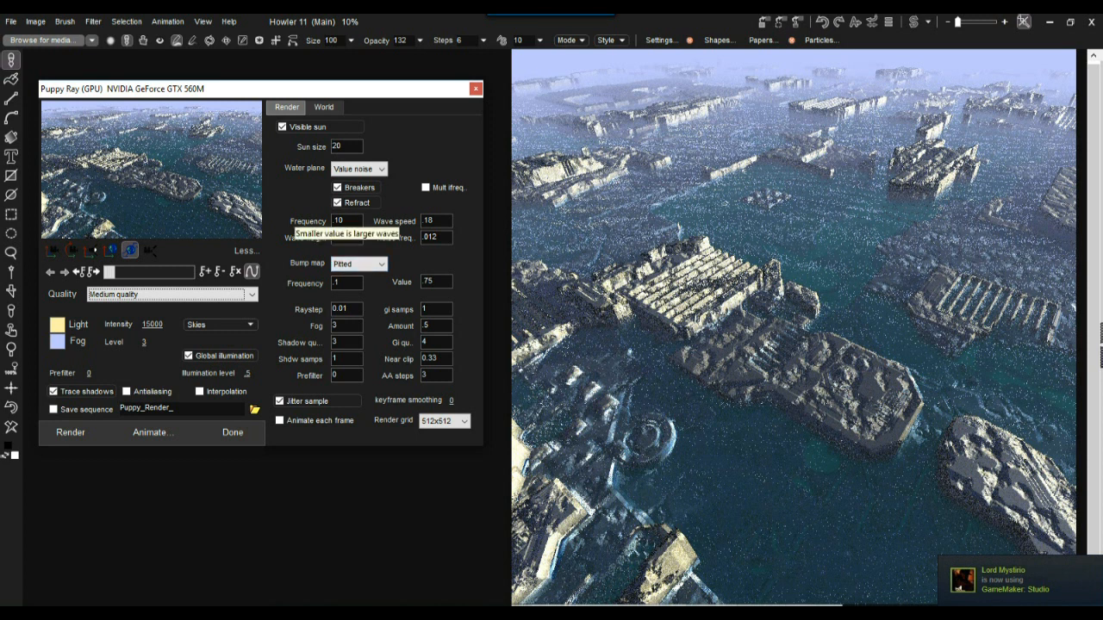
# Set the water plane's wave height to 16 with multiple frequencies enabled, and set the render quality to High quality.
pyautogui.doubleClick(336, 237)
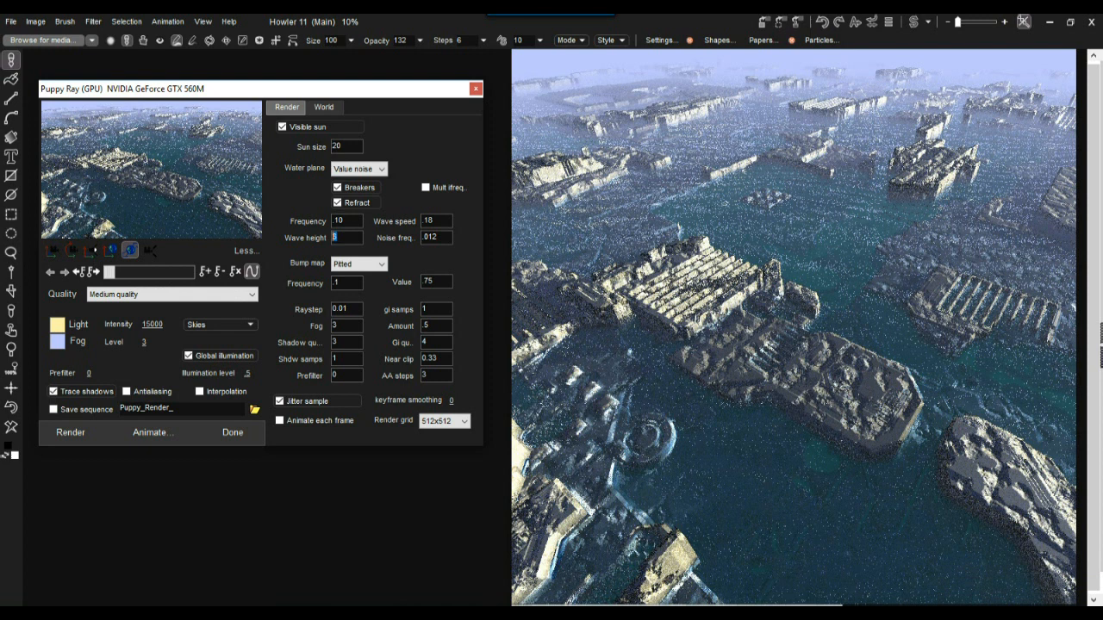
pyautogui.write('16')
pyautogui.click(424, 187)
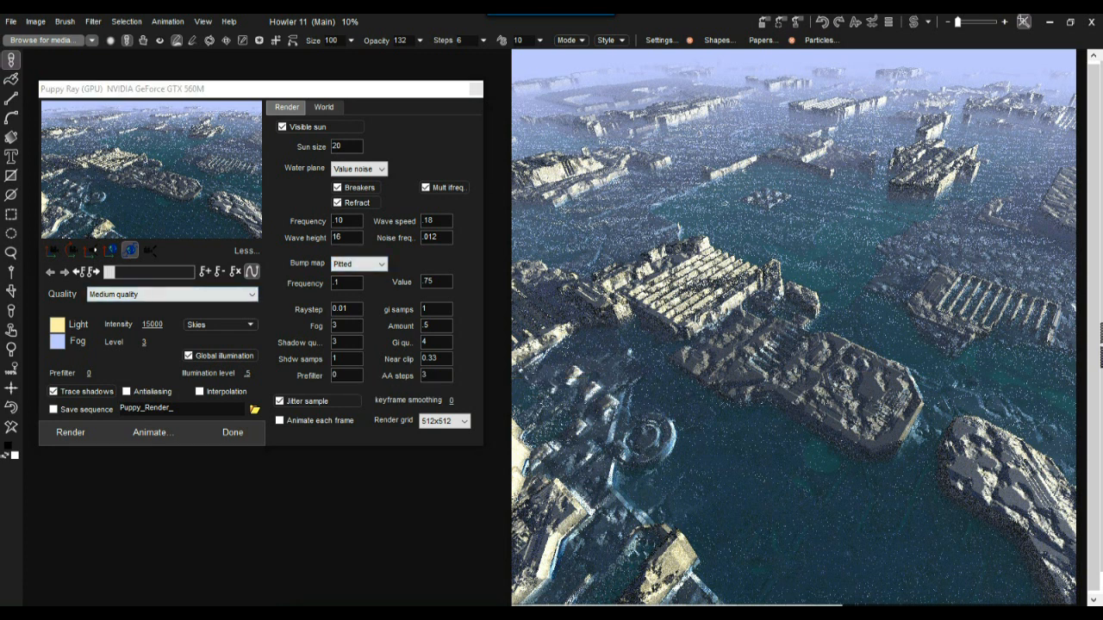
pyautogui.click(172, 293)
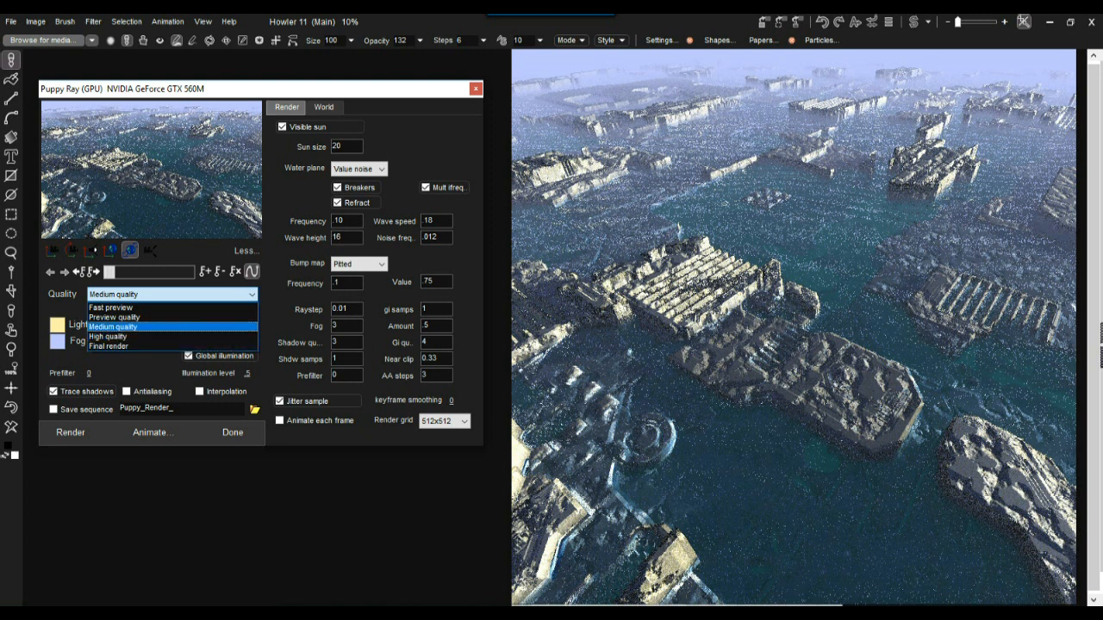
pyautogui.click(129, 336)
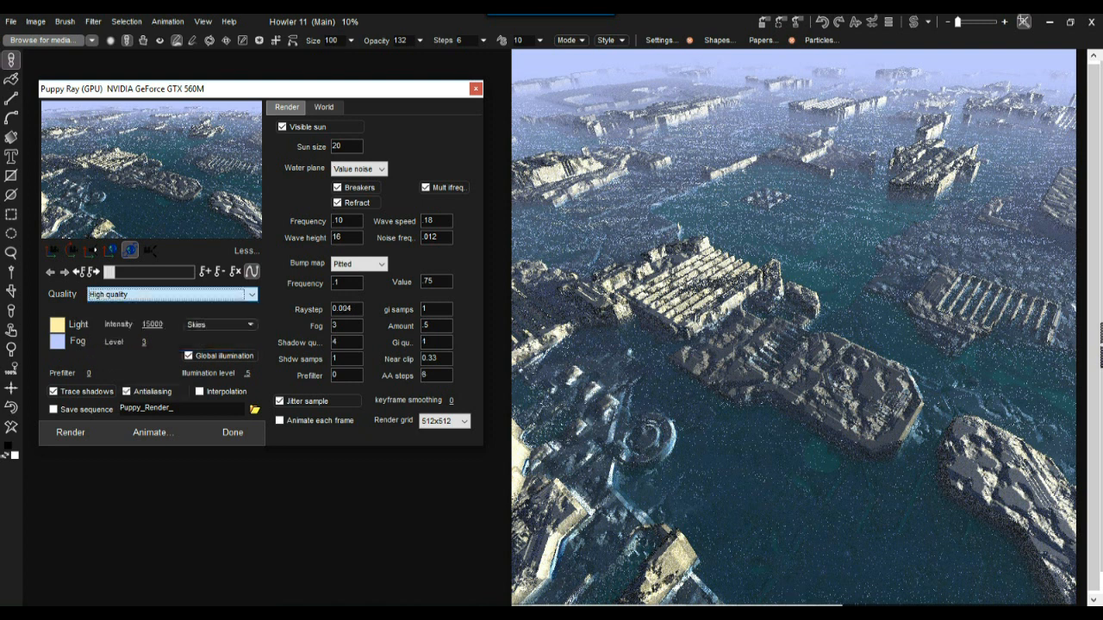